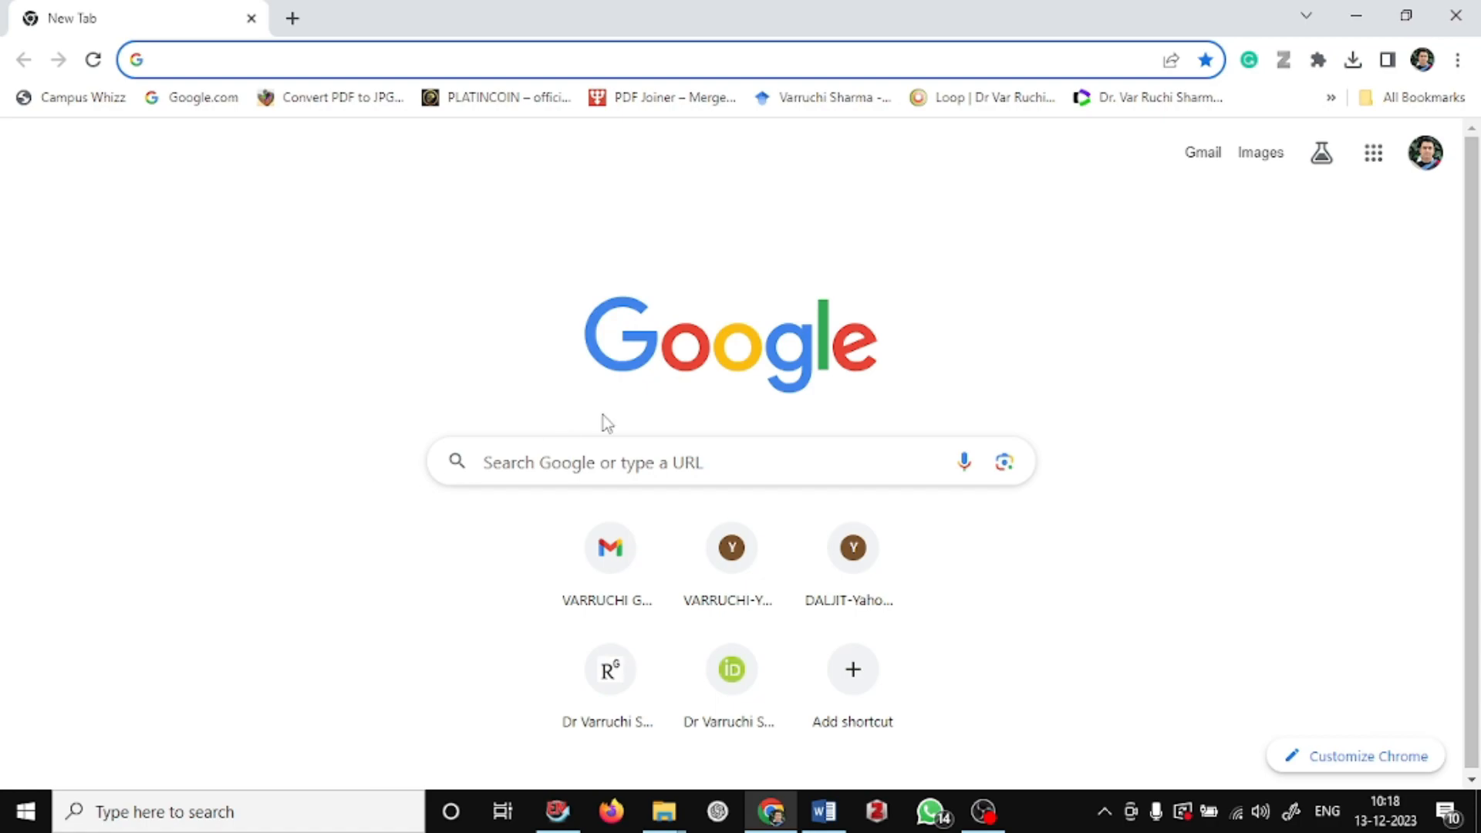
left_click(836, 810)
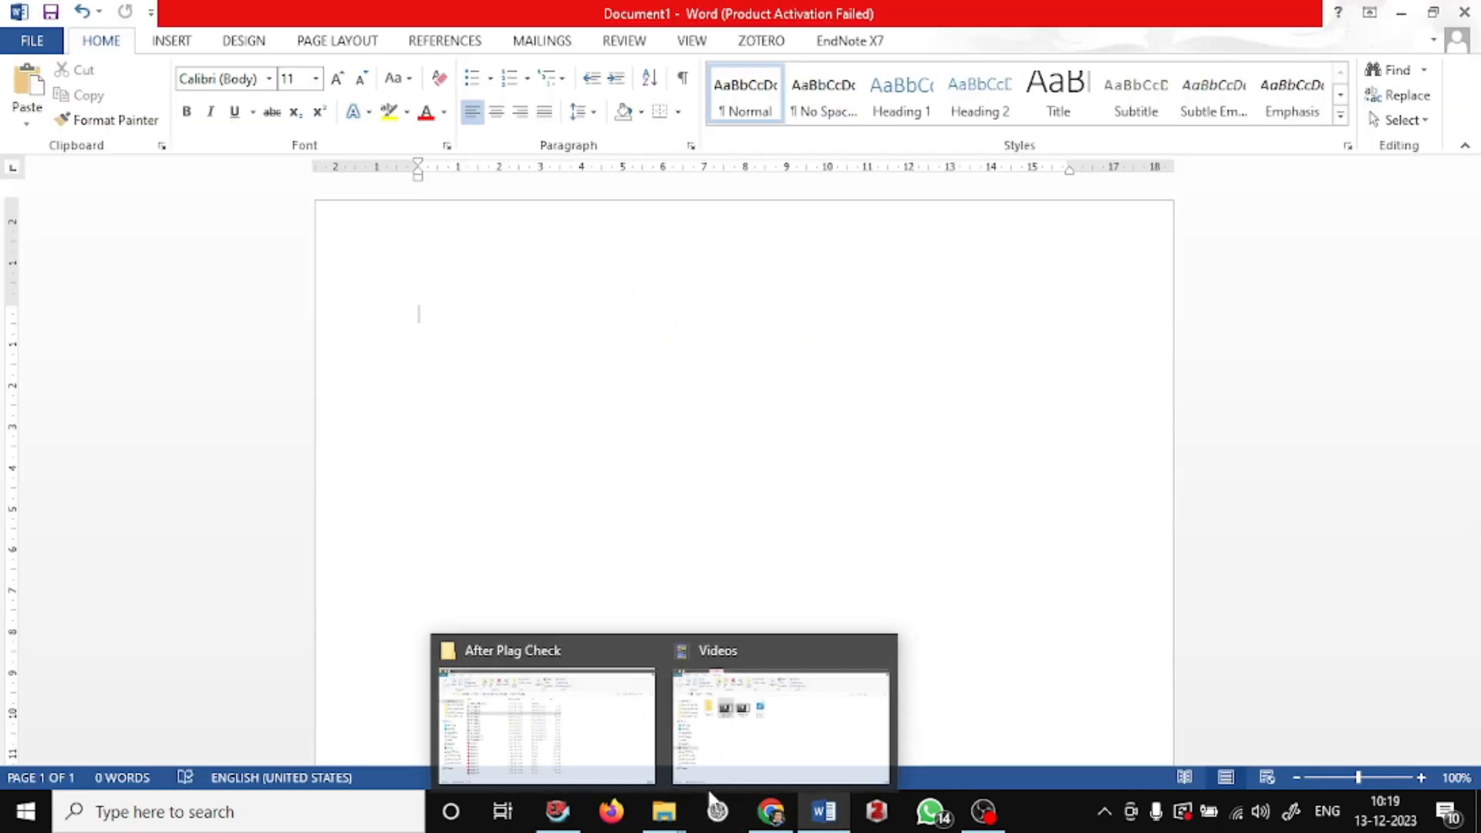
left_click(770, 806)
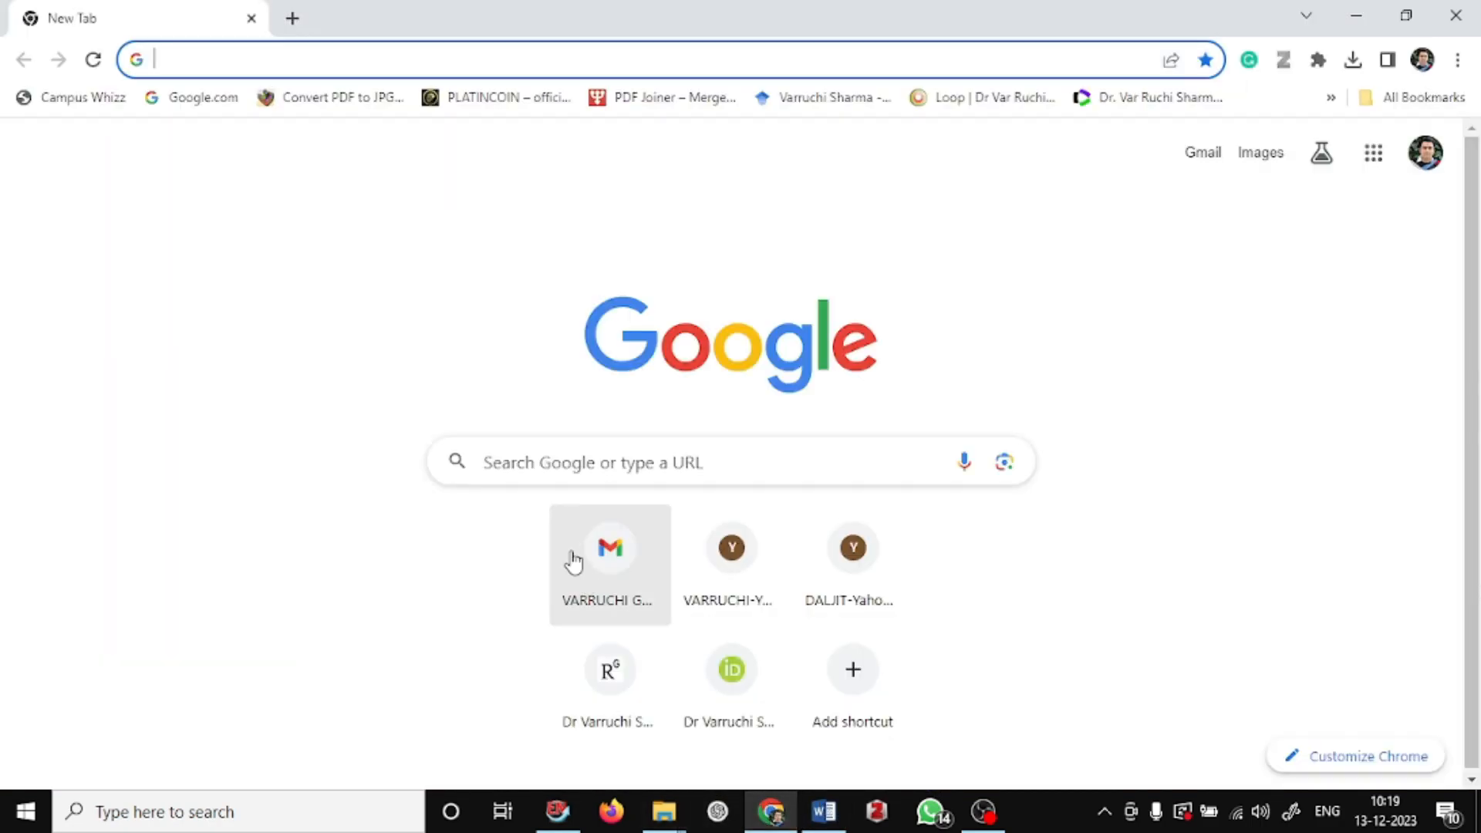
Search Google for "google scholar" and open the Google Scholar site.
left_click(527, 465)
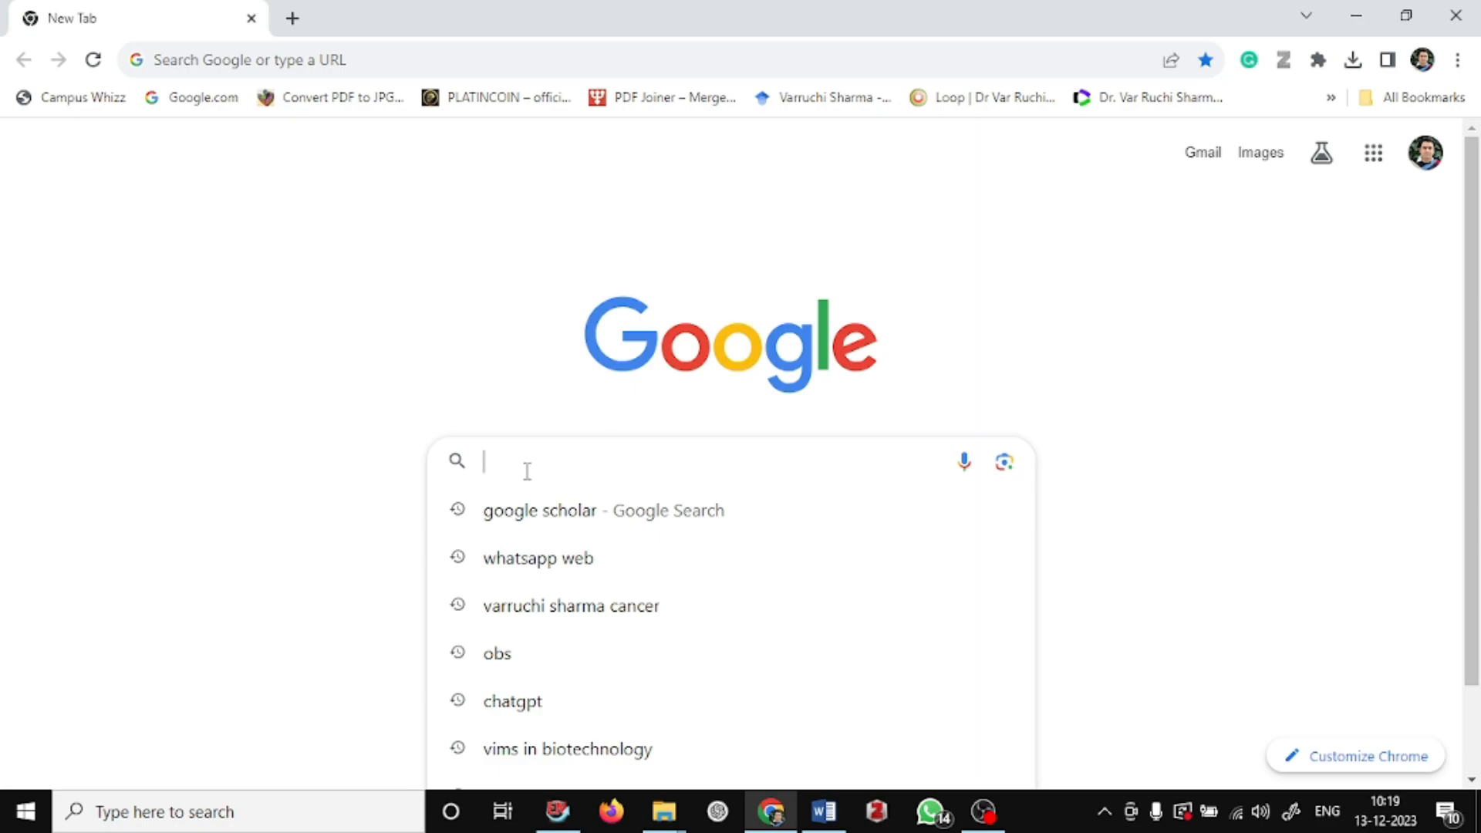
left_click(524, 510)
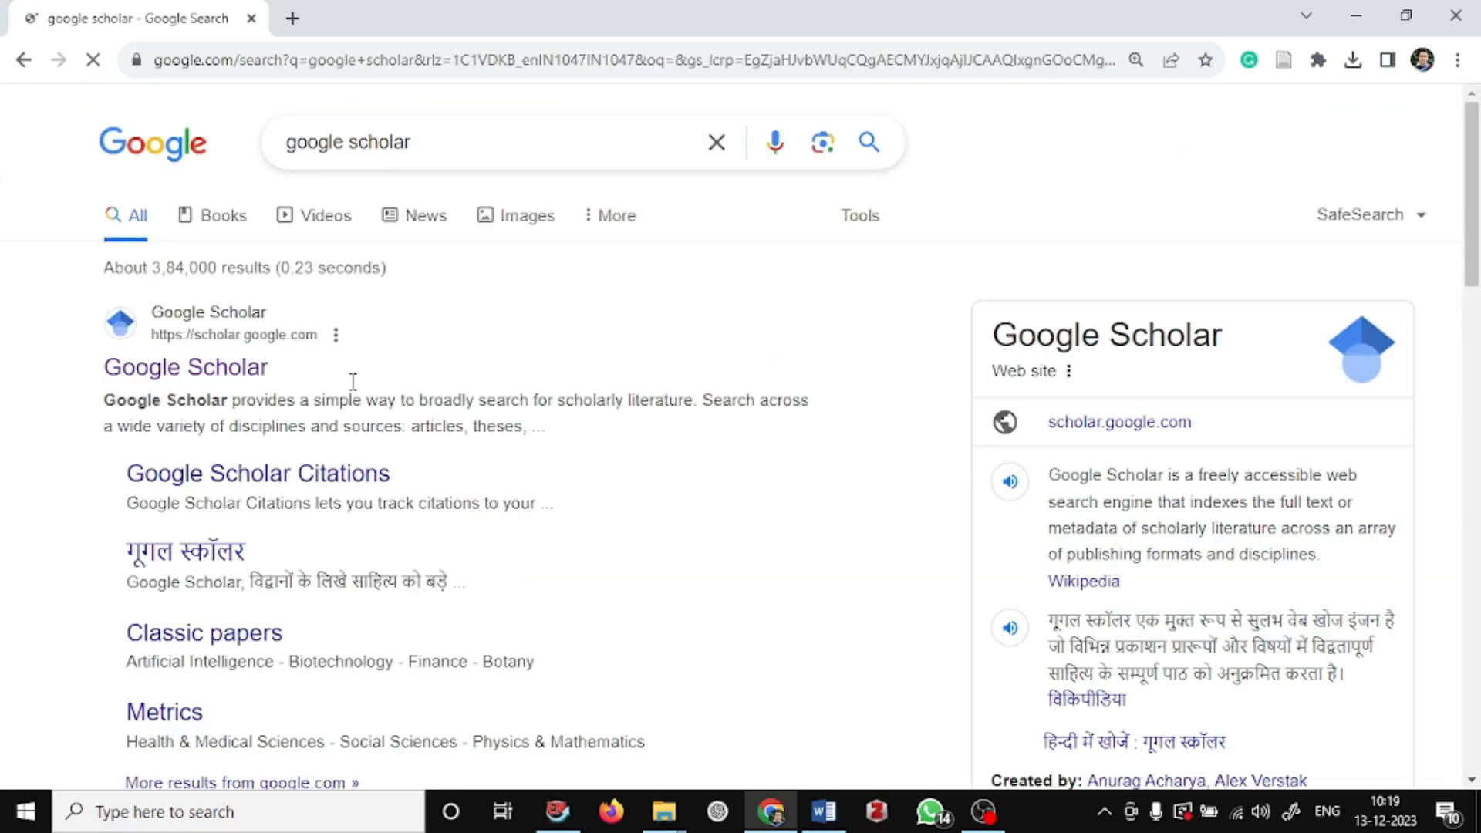
left_click(226, 383)
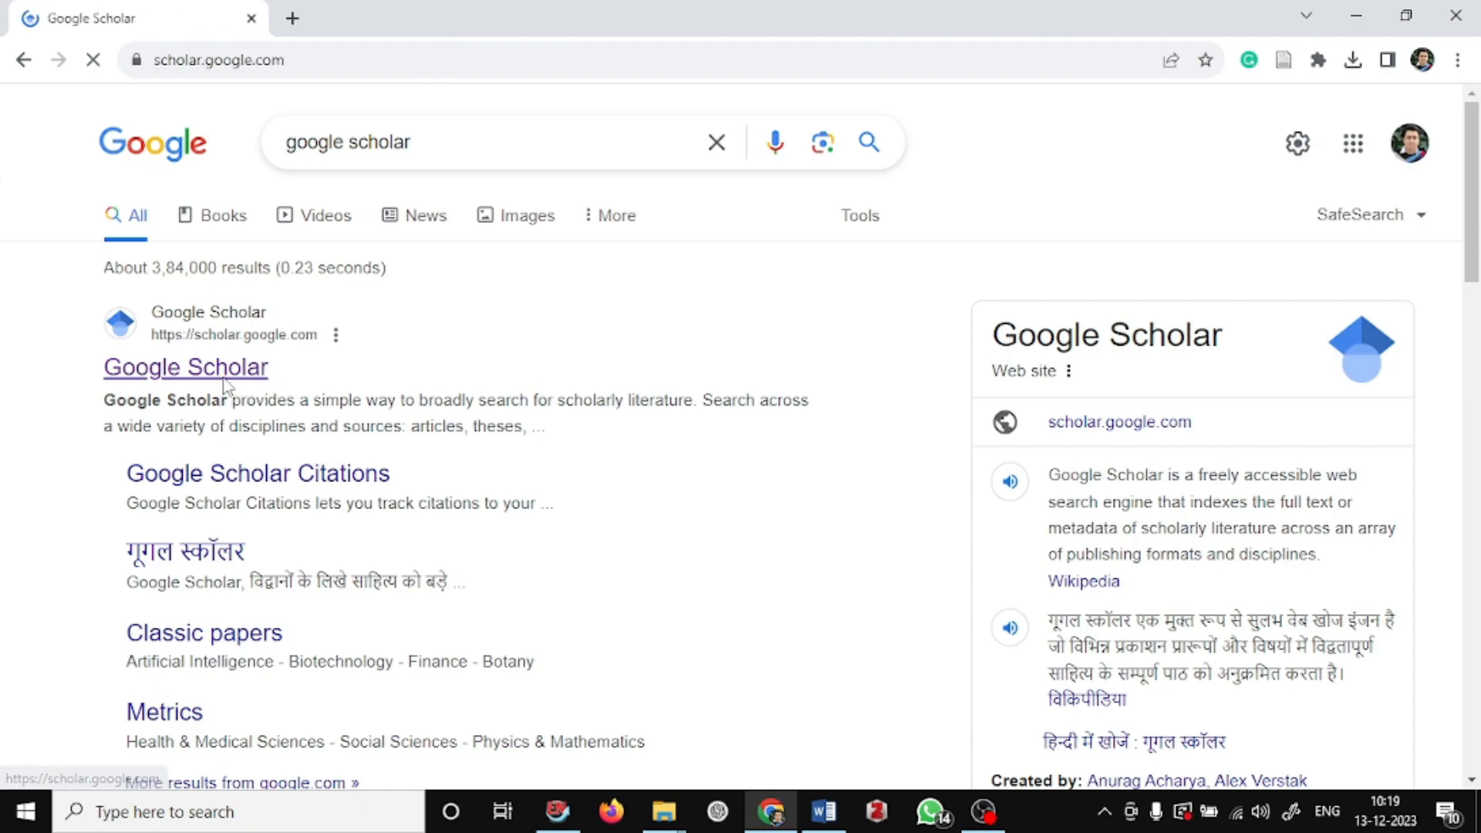
Search Google Scholar for "breast cancer" and refine the search to the suggested "breast cancer chemotherapy".
left_click(536, 307)
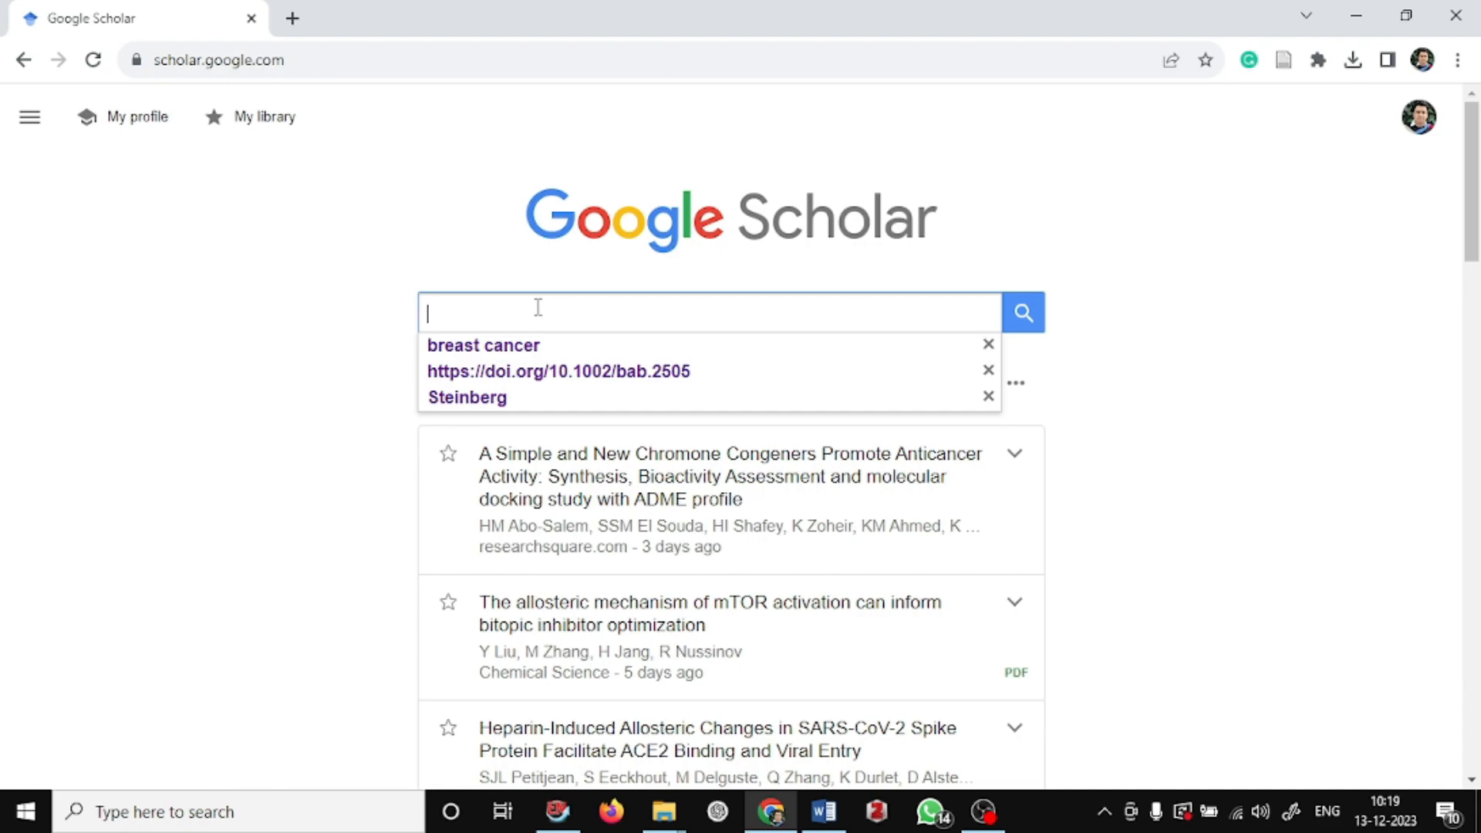
key("Down")
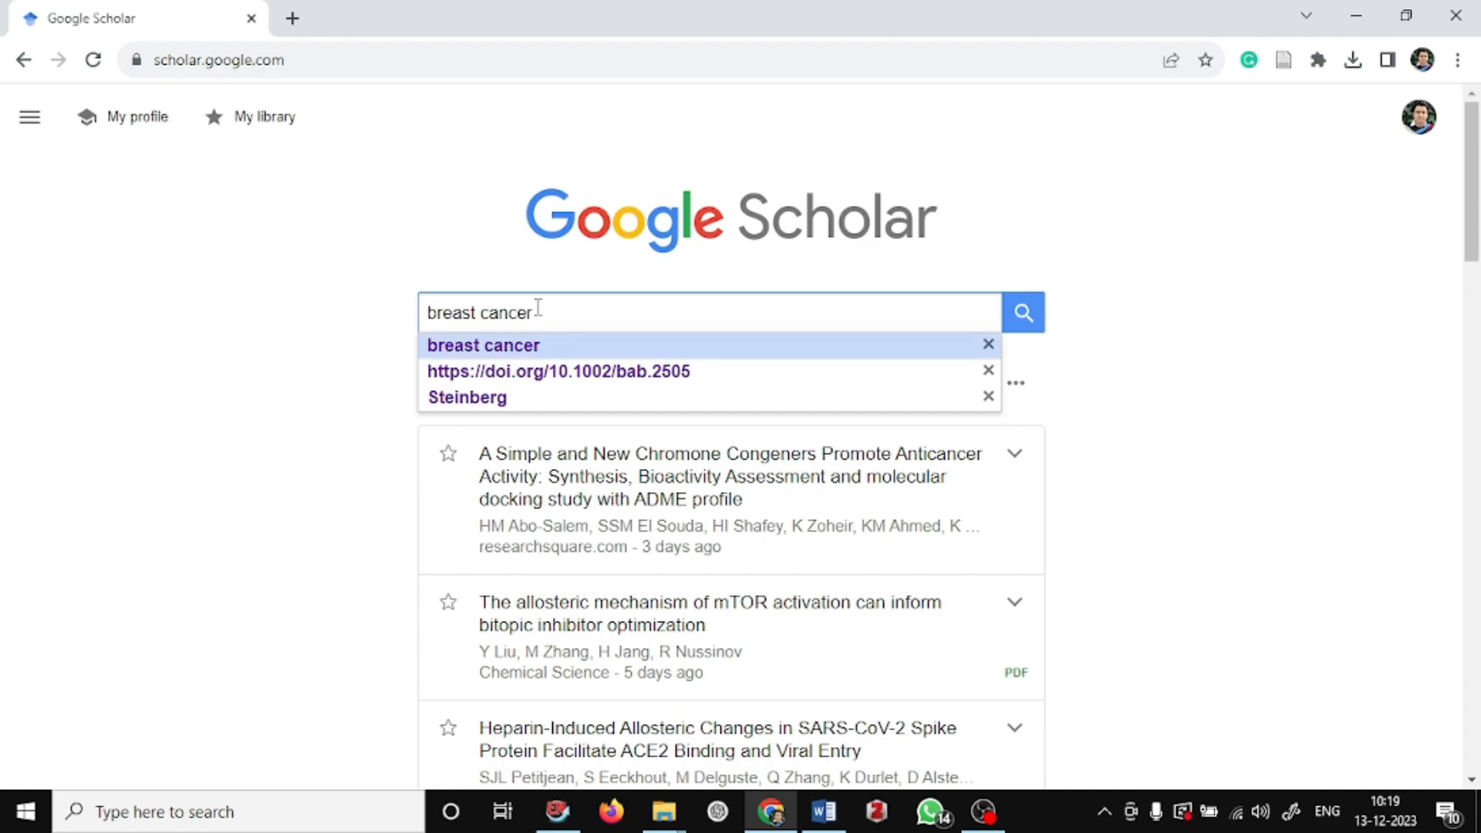
key("Return")
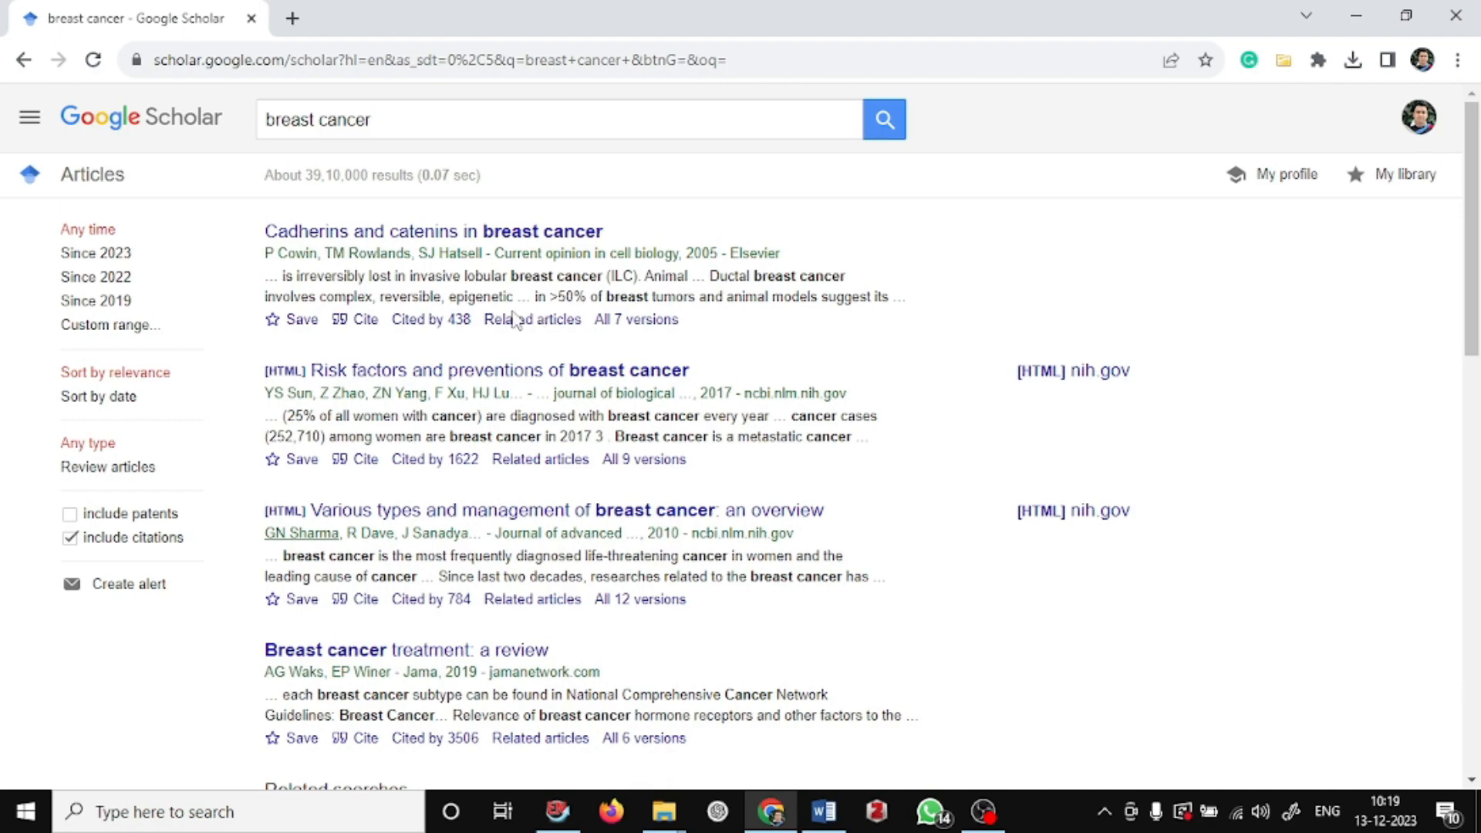
left_click(435, 122)
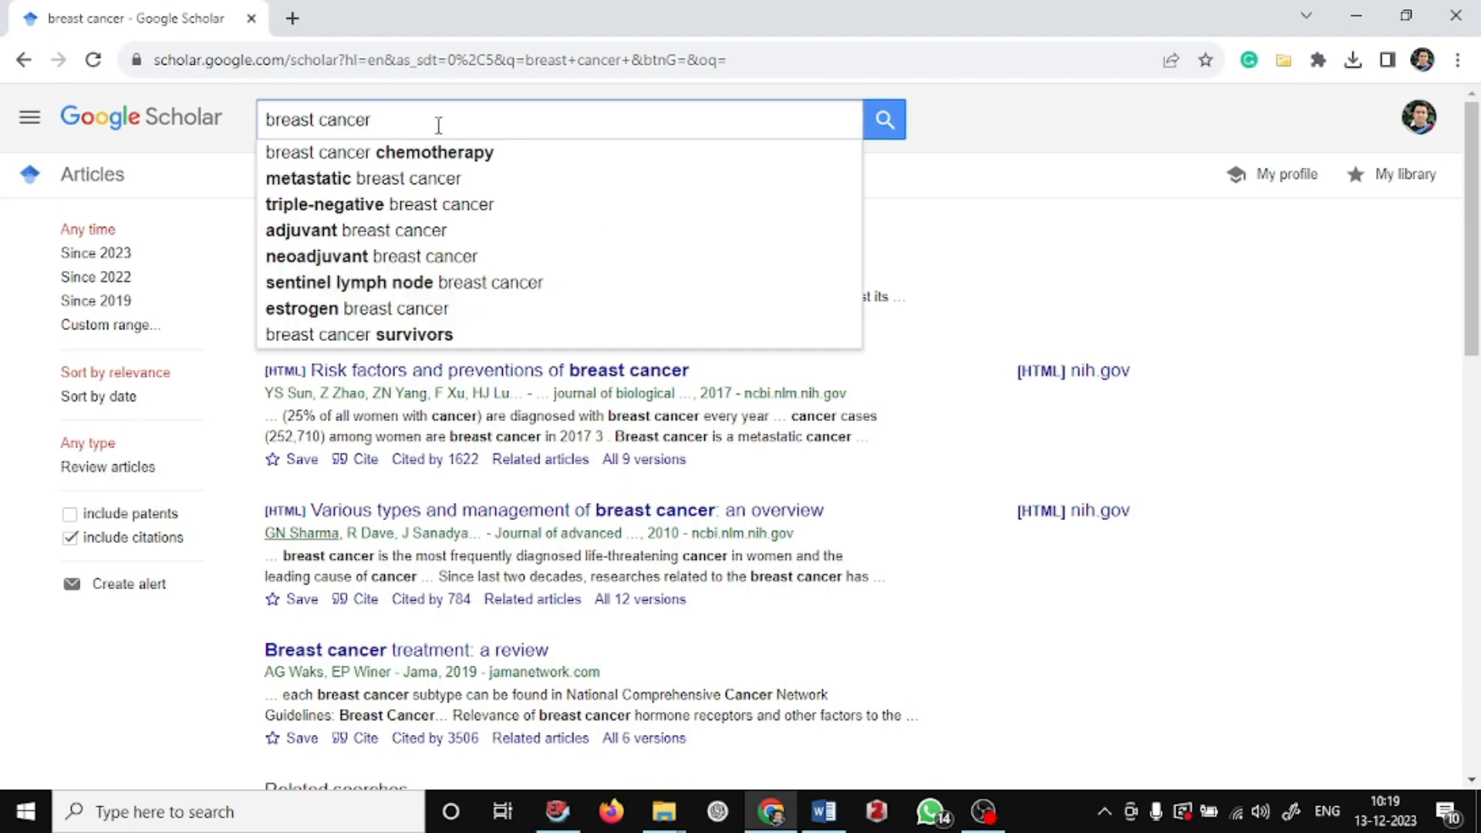
left_click(440, 151)
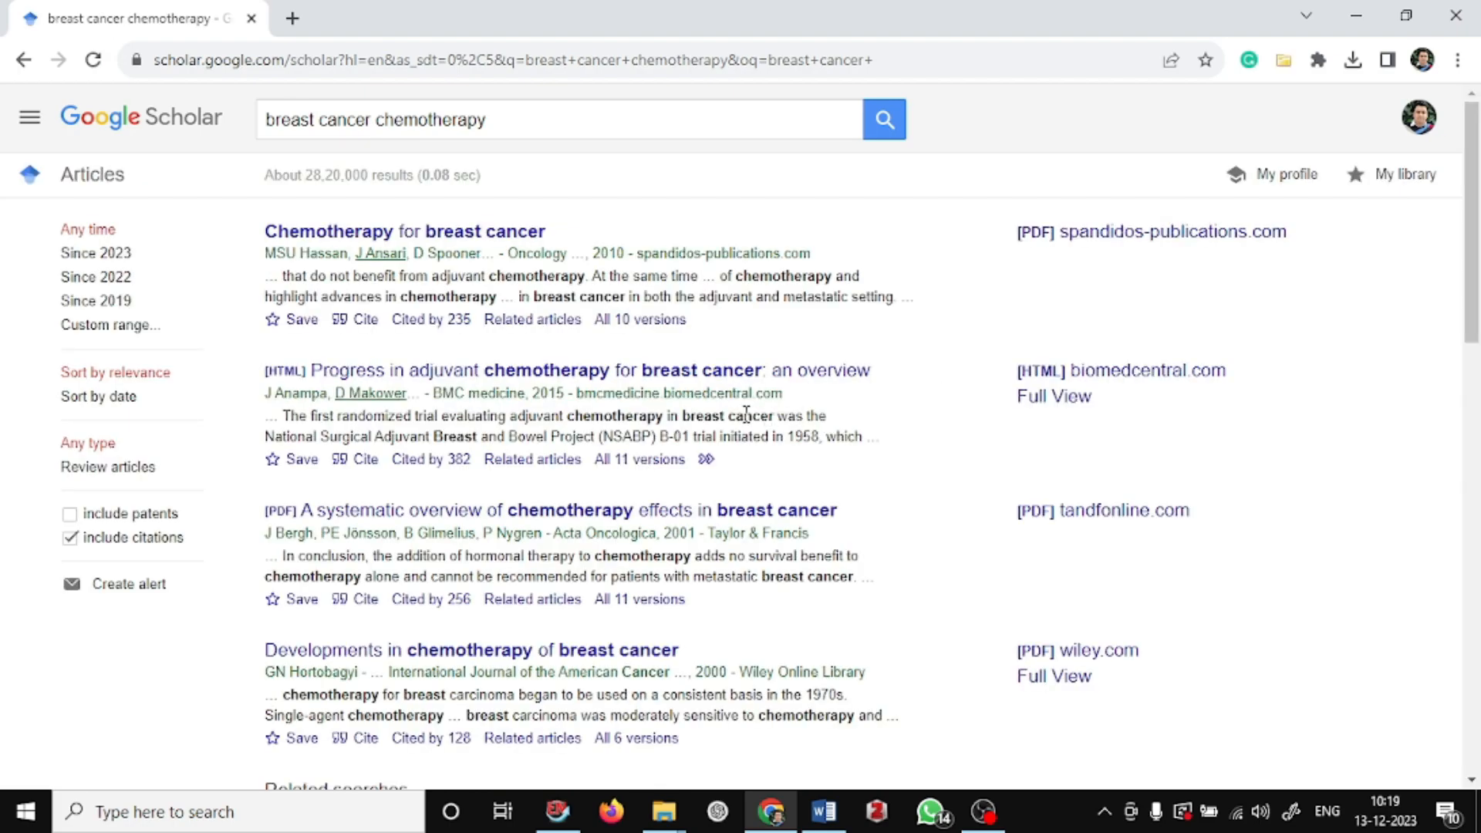
Copy the first result's title, "Chemotherapy for breast cancer", into the blank Word document as text only, followed by a space.
scroll(746, 416, "down", 15)
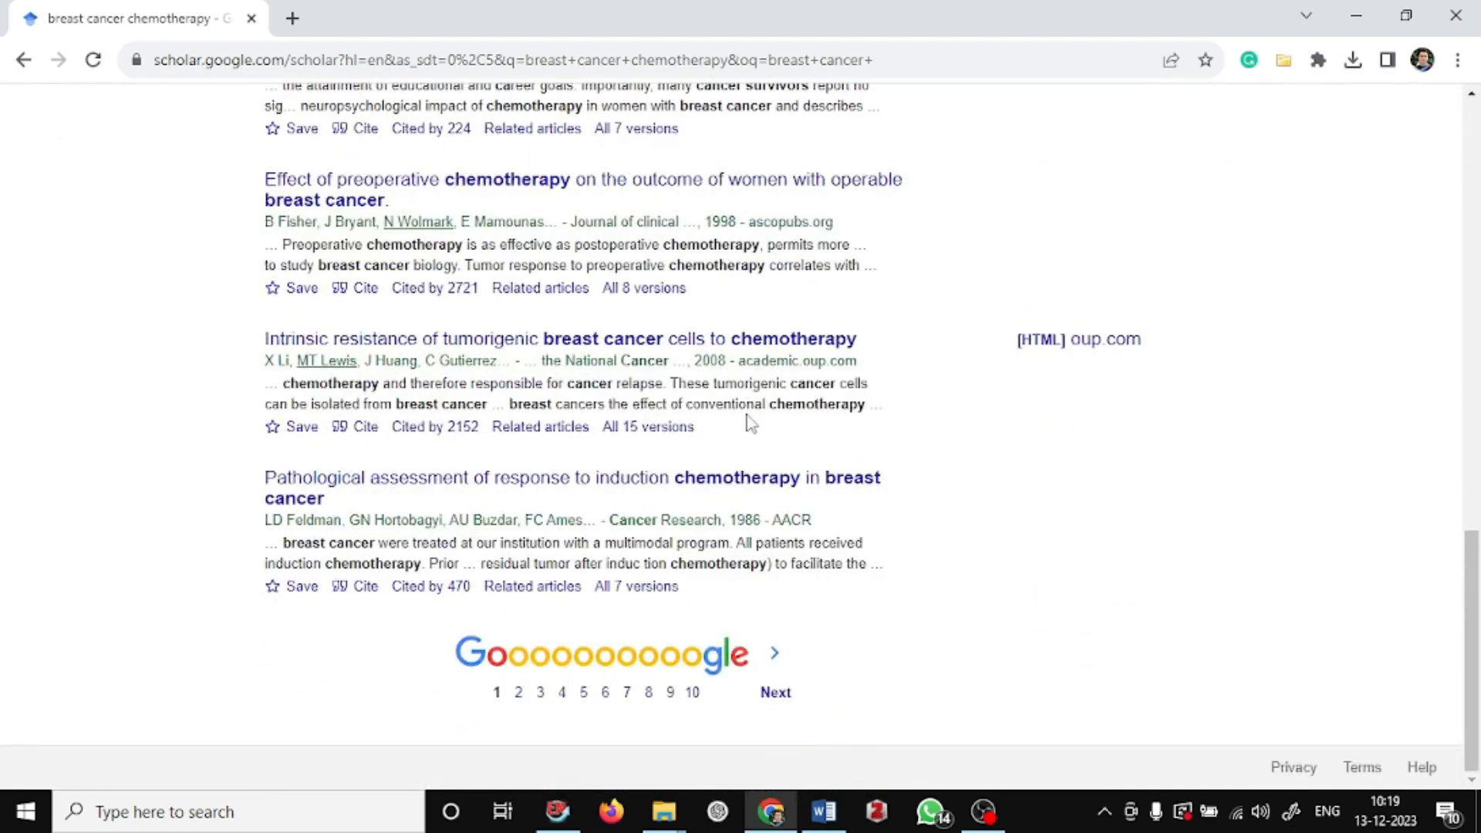
scroll(750, 421, "up", 15)
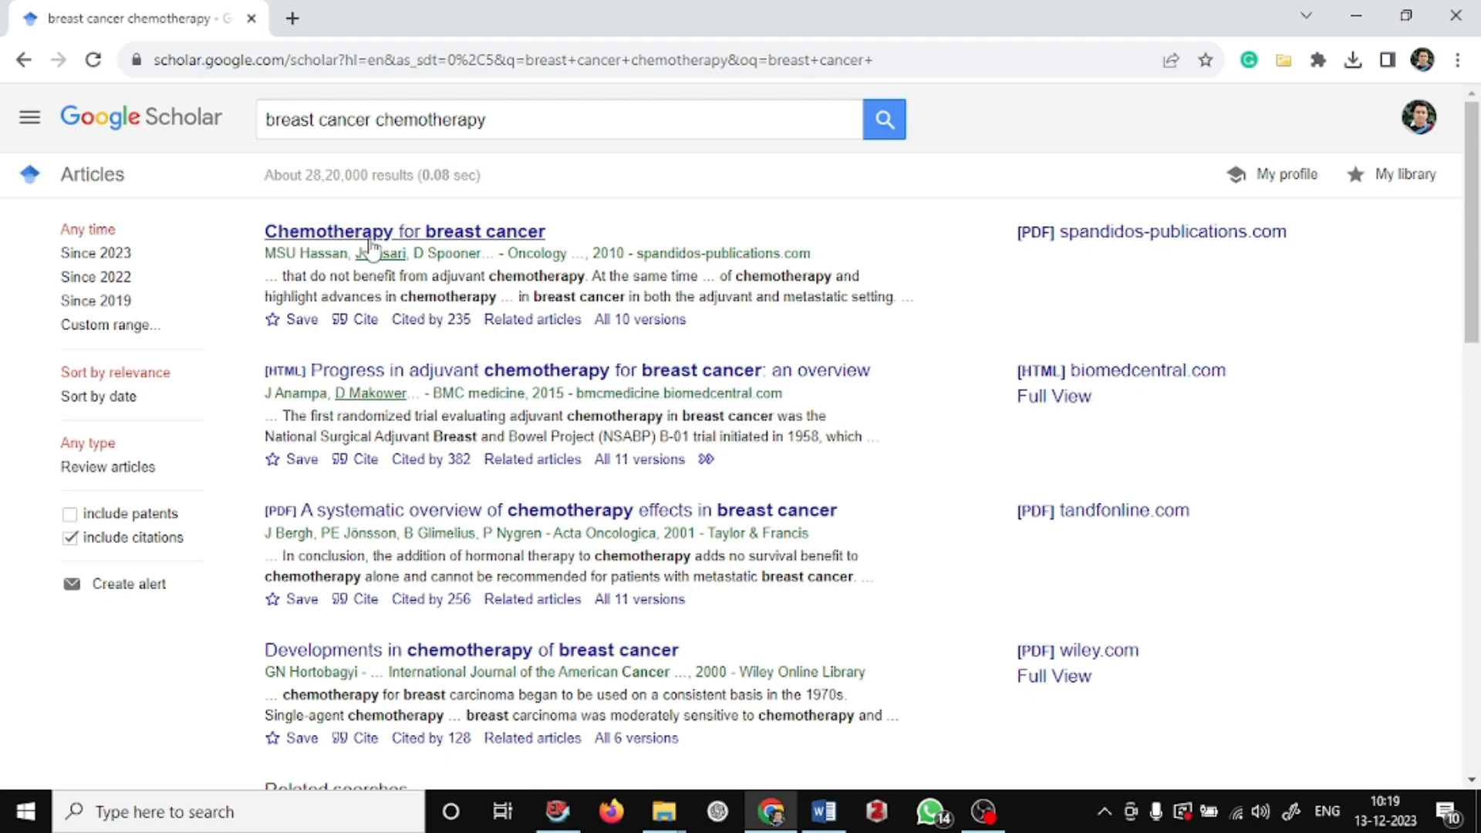
left_click_drag(522, 237, 263, 233)
key("ctrl+c")
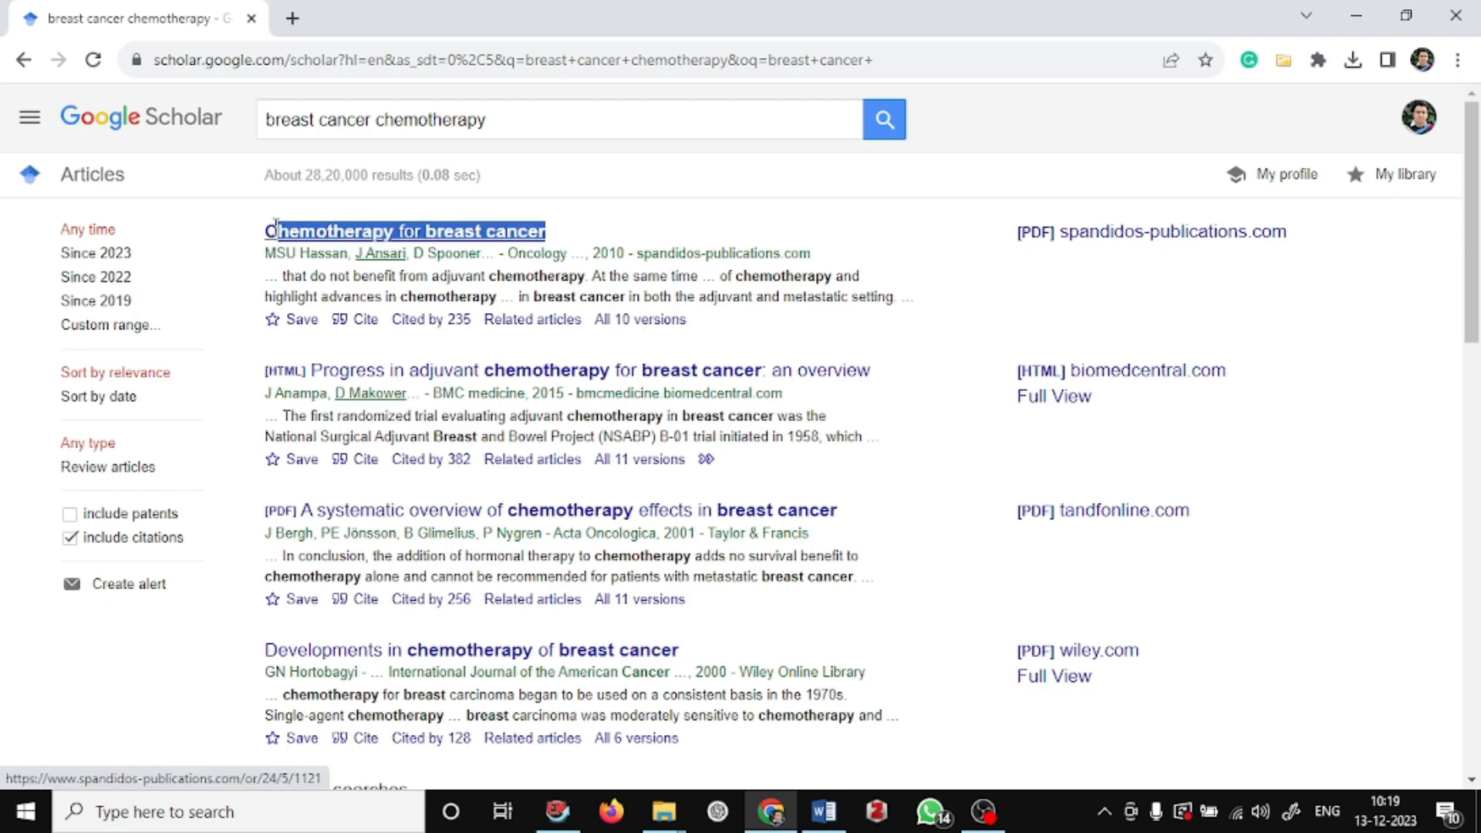
left_click(819, 822)
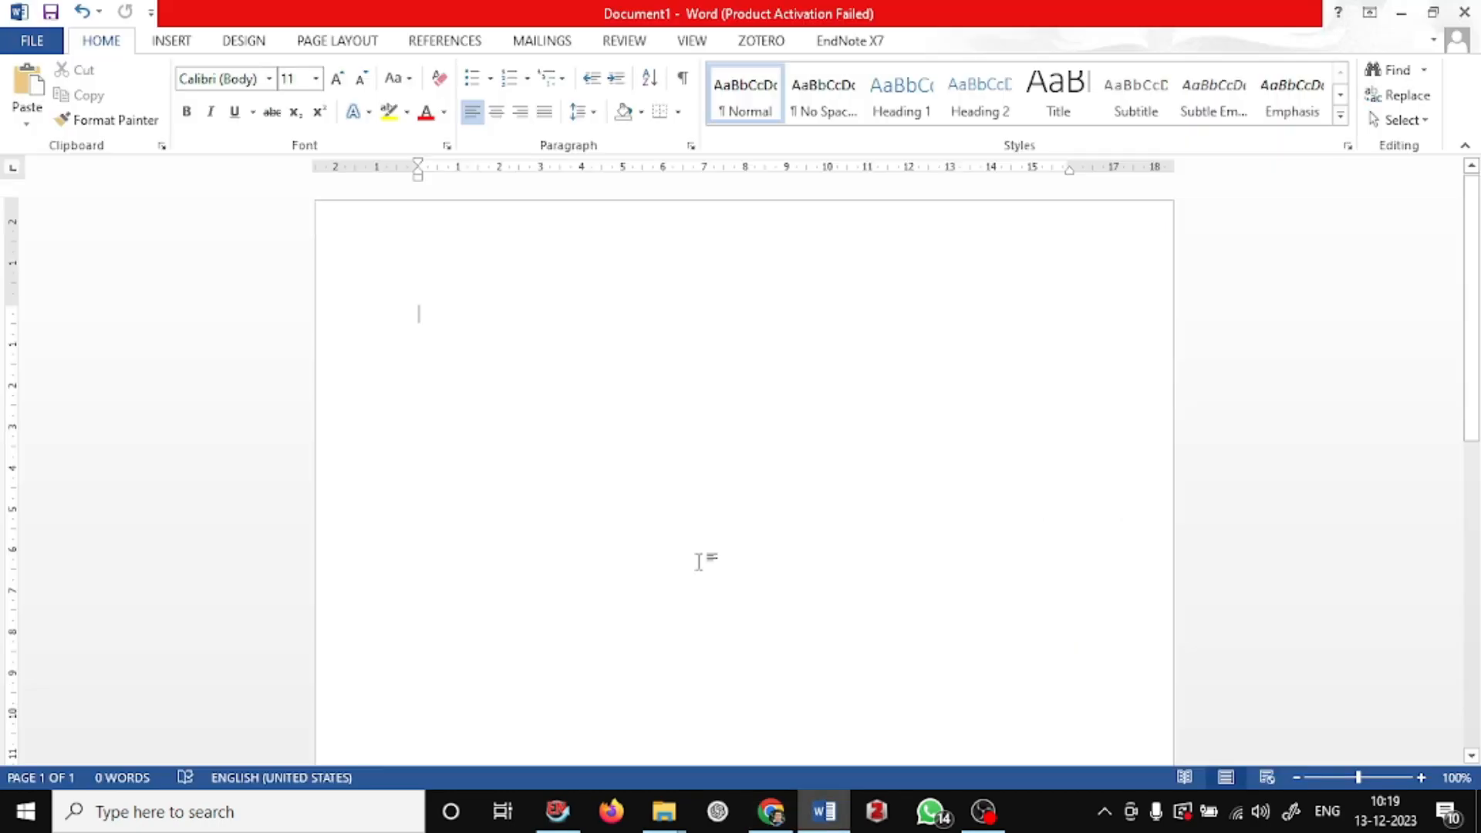
key("ctrl+v")
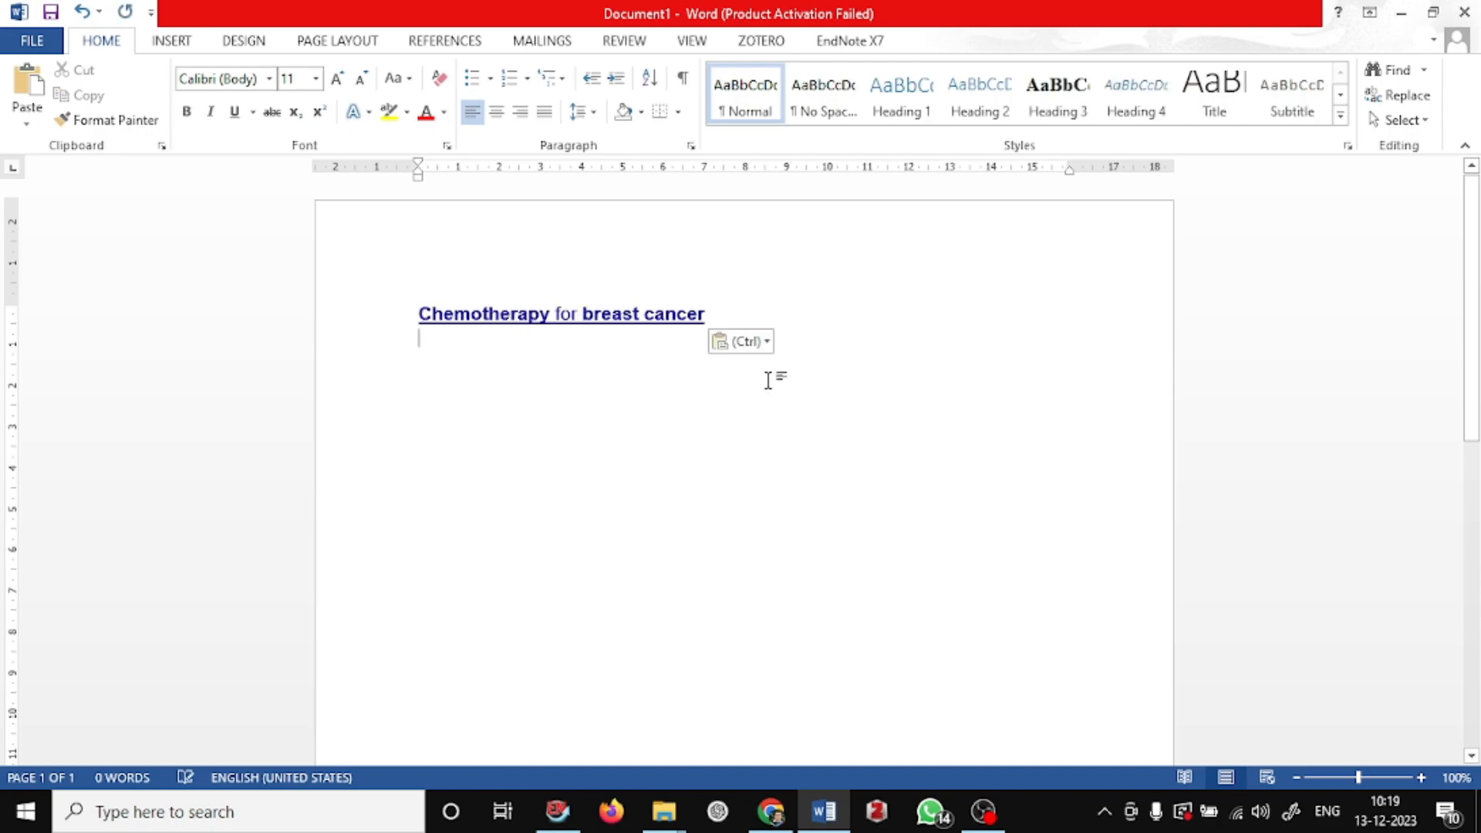
left_click(767, 342)
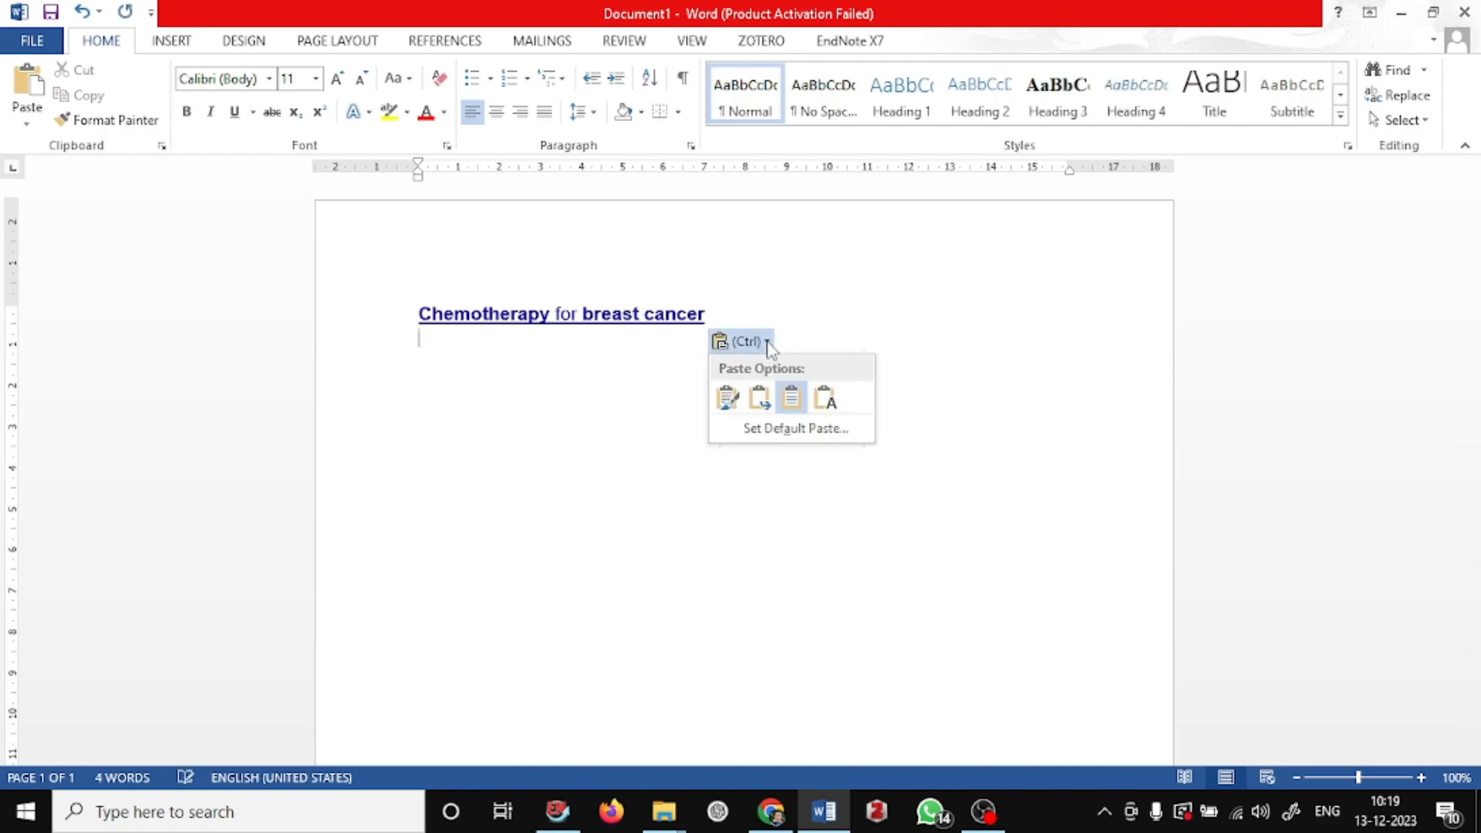
left_click(819, 399)
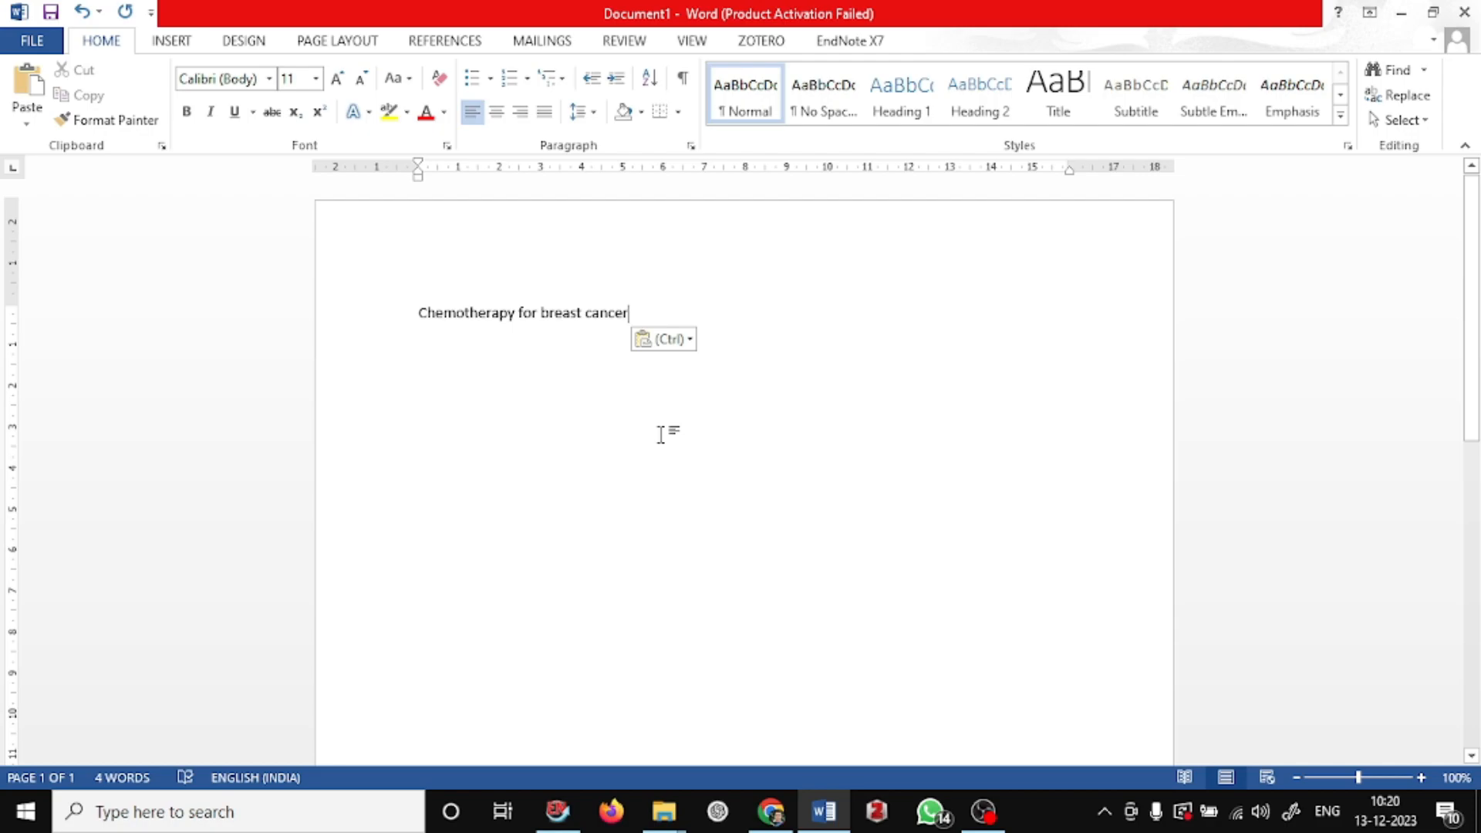
type(",")
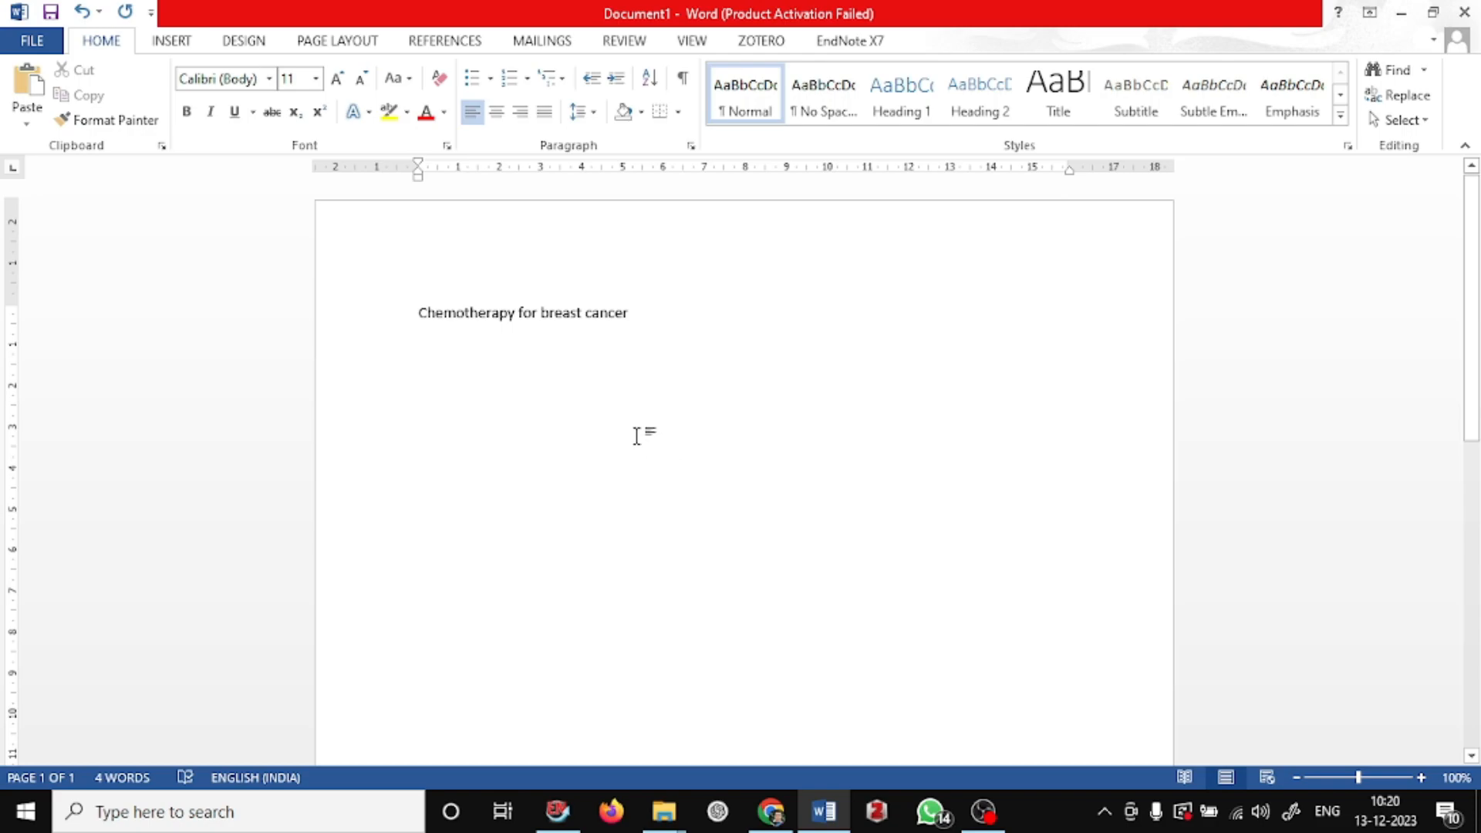
Add a line reading "Text:" above the pasted title in the document.
left_click(417, 313)
key("Return")
key("Up")
type("Te")
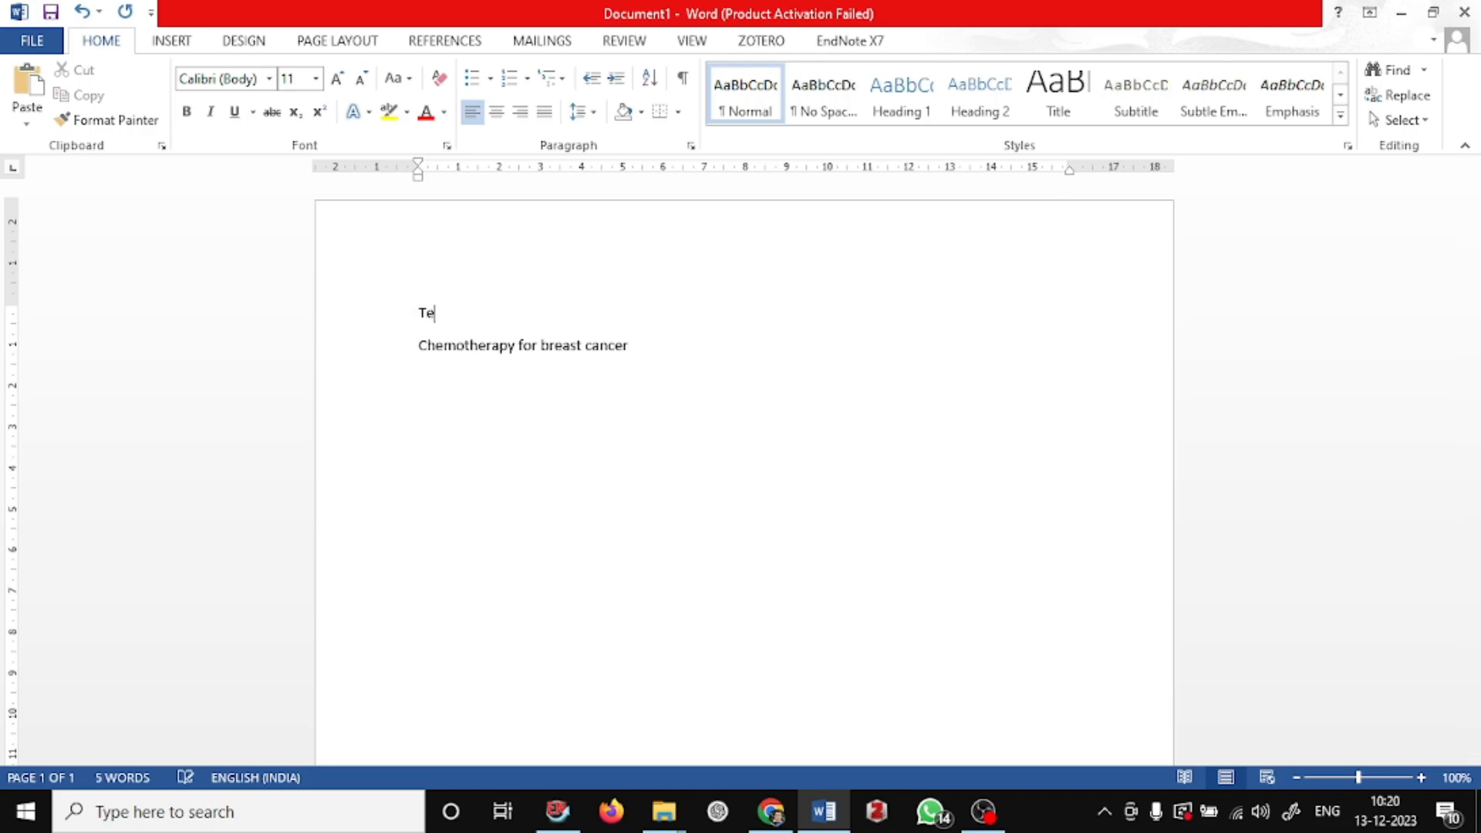
type("xt:")
Add a "References:" line below the title, leaving two blank lines between them, and return to the end of the title line.
left_click(672, 372)
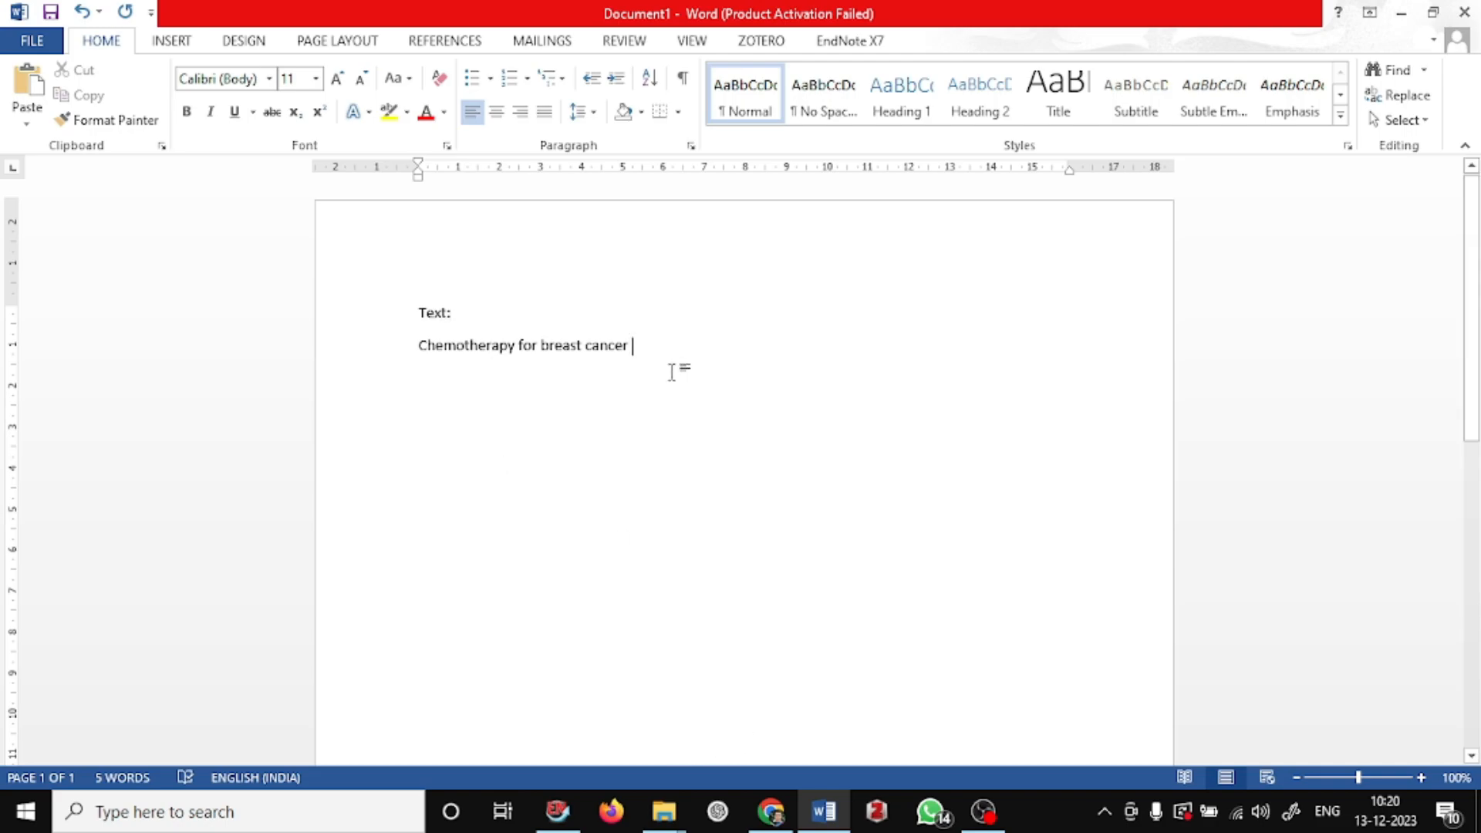
key("Return")
key("Return")
key("Return")
type("Ref")
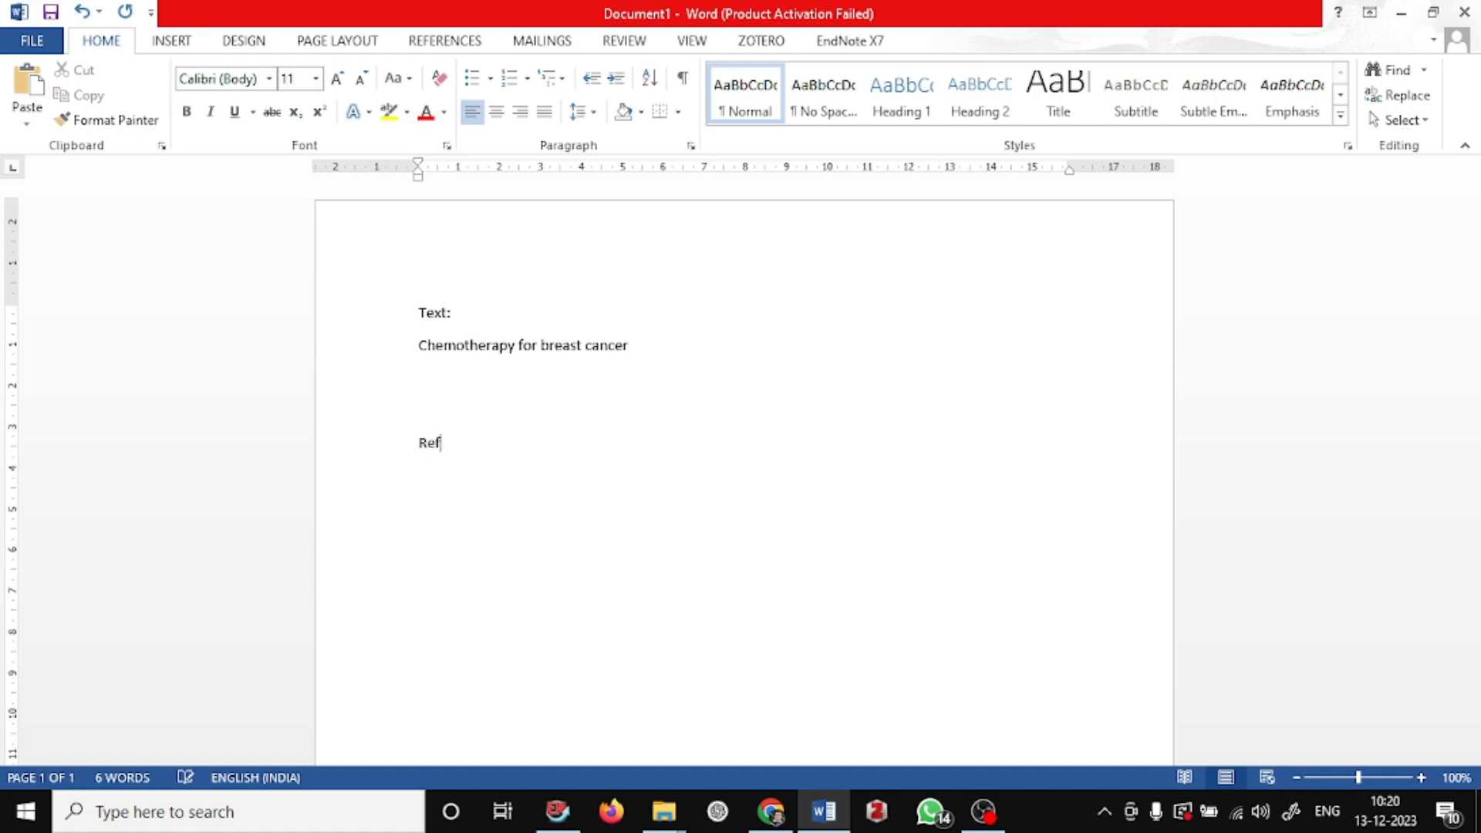
type("erences:")
key("Return")
left_click(721, 331)
left_click(721, 357)
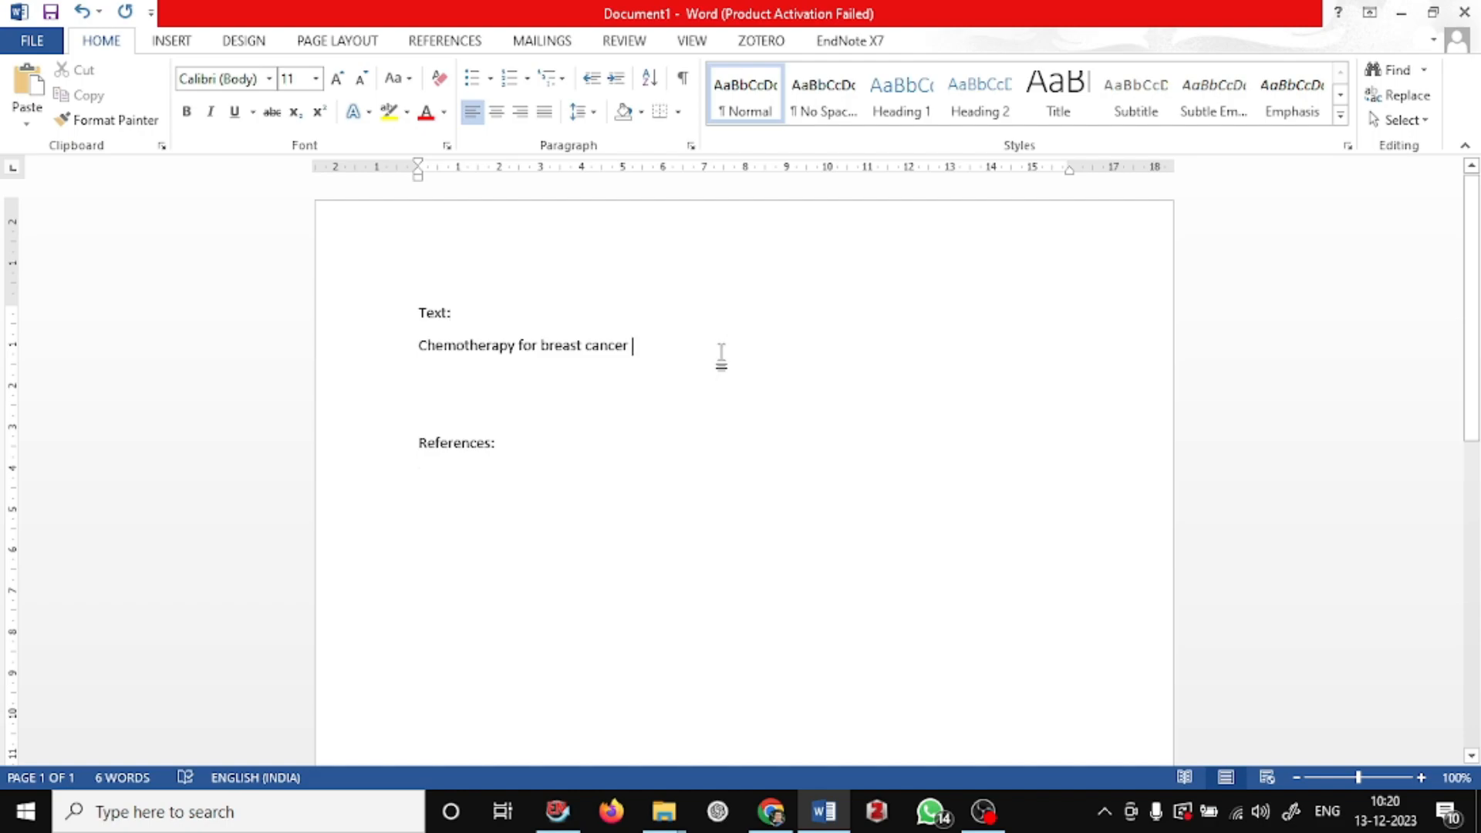
Copy the Vancouver citation of the first Google Scholar result in Chrome and paste it under "References:" in the Word document.
key("alt+Tab")
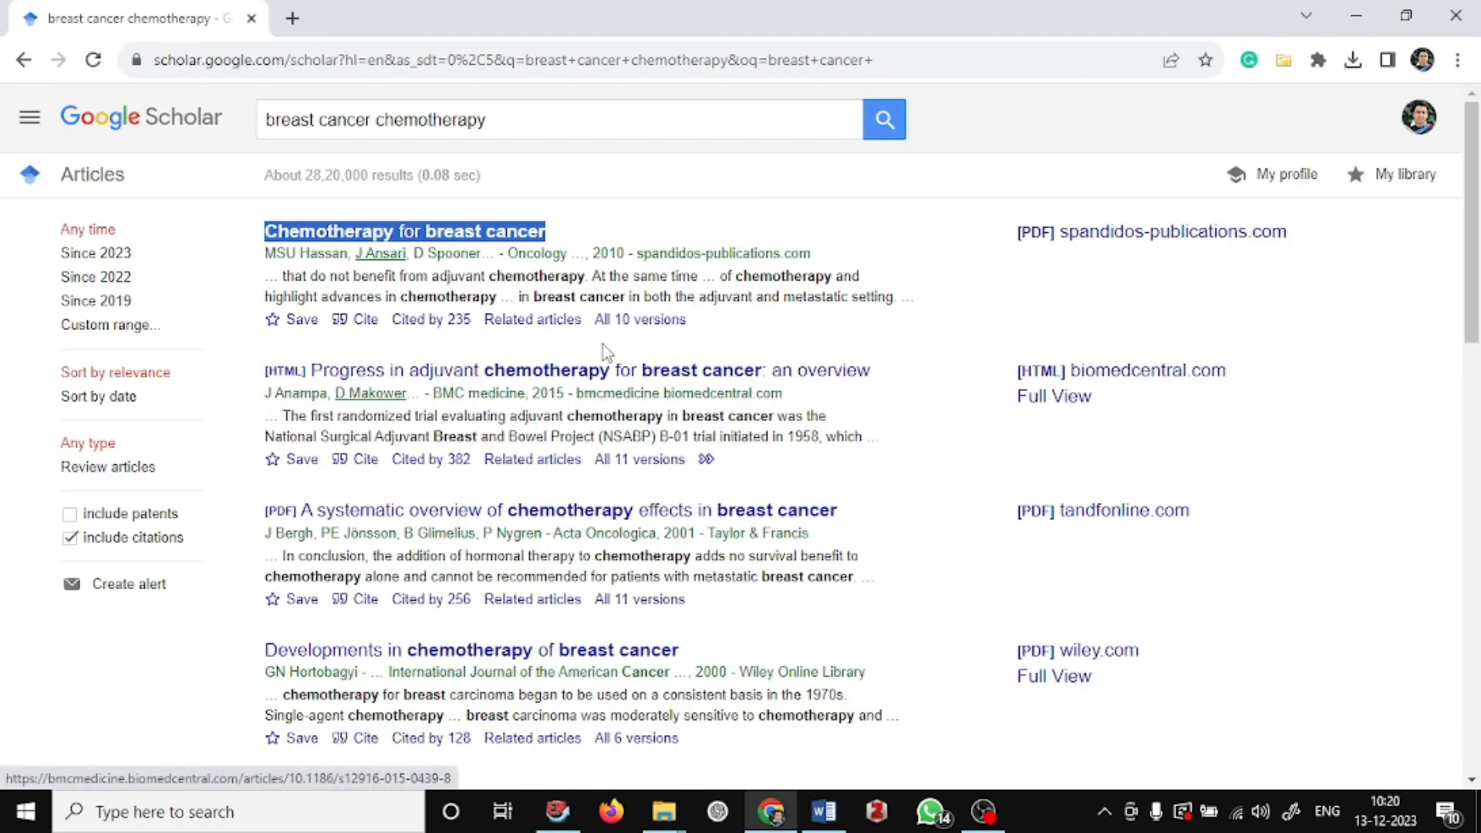
left_click(364, 321)
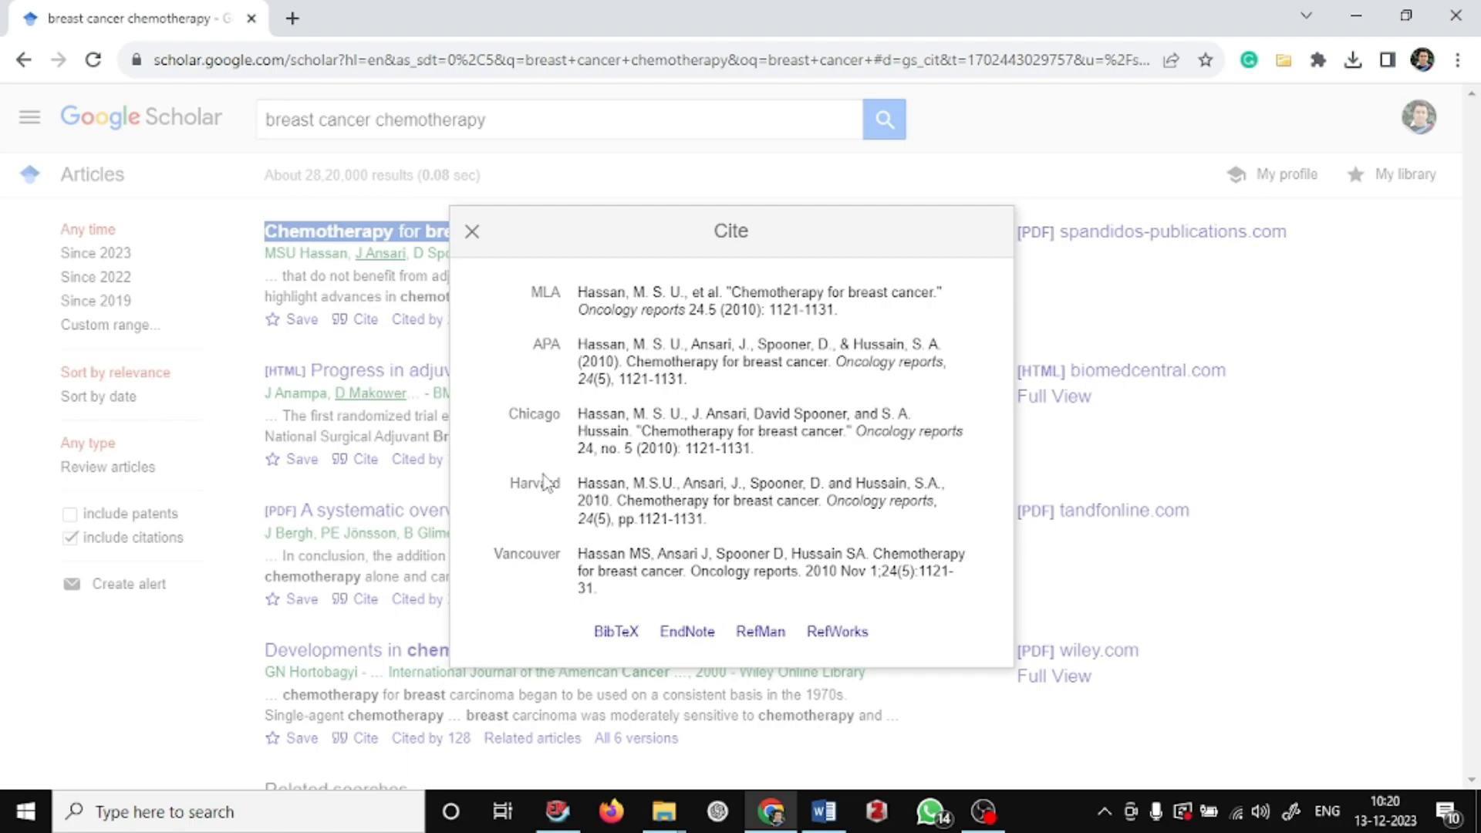
left_click(609, 580)
key("ctrl+c")
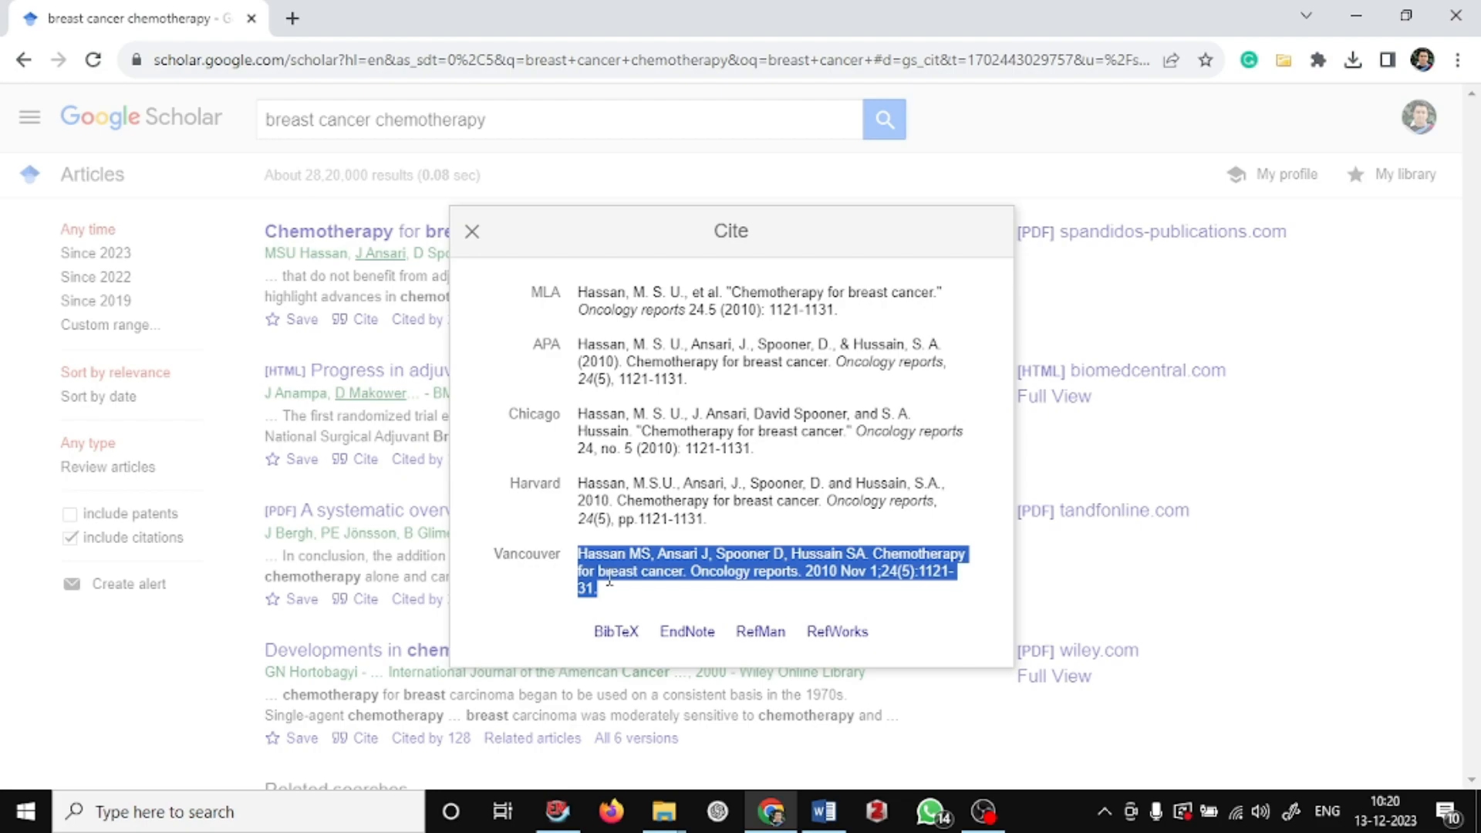
key("alt+Tab")
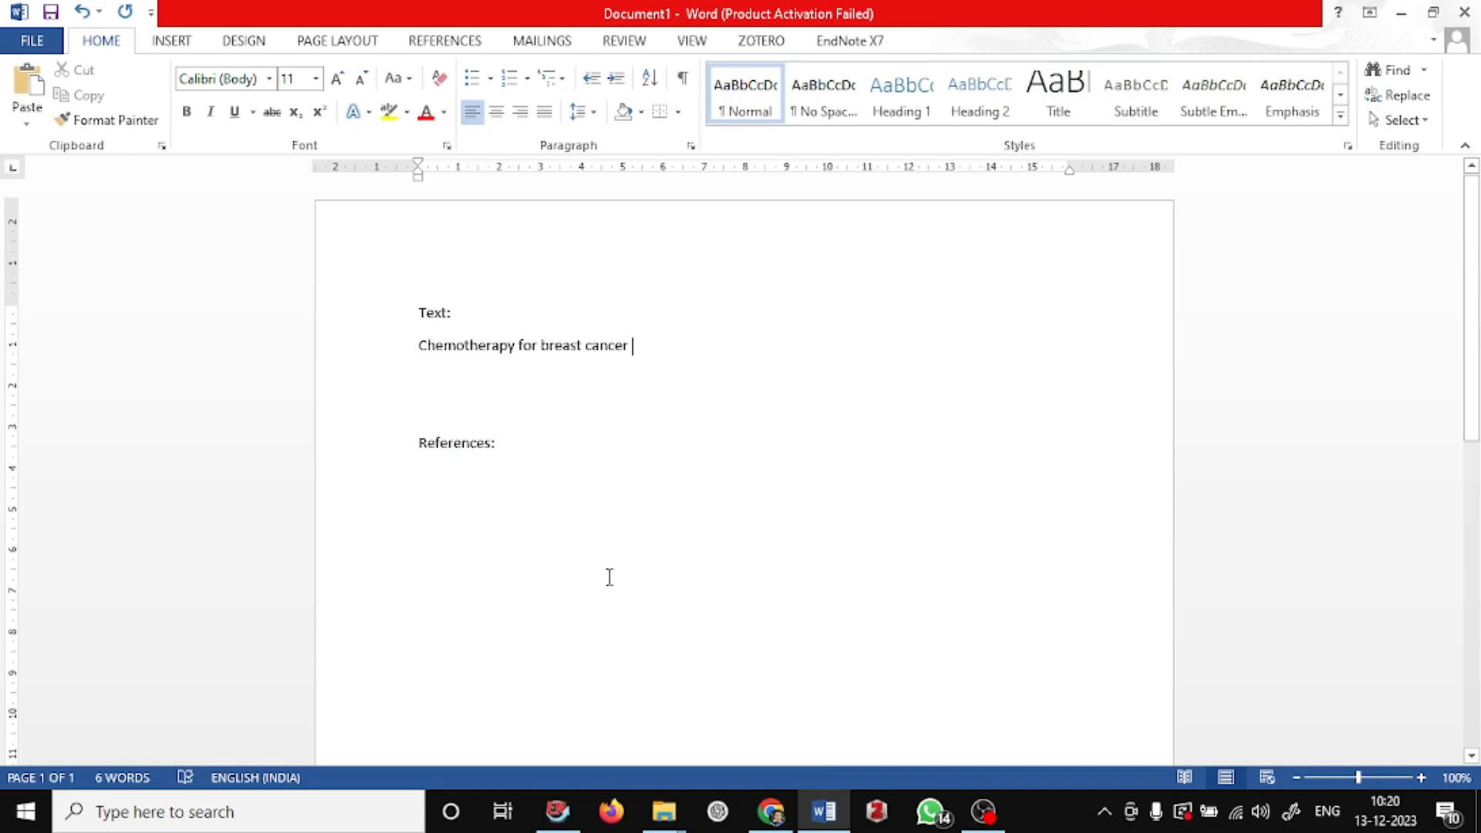
left_click(555, 471)
key("ctrl+v")
Add the citation marker (1) after the title line and number the reference entry with [1] in front.
left_click(670, 347)
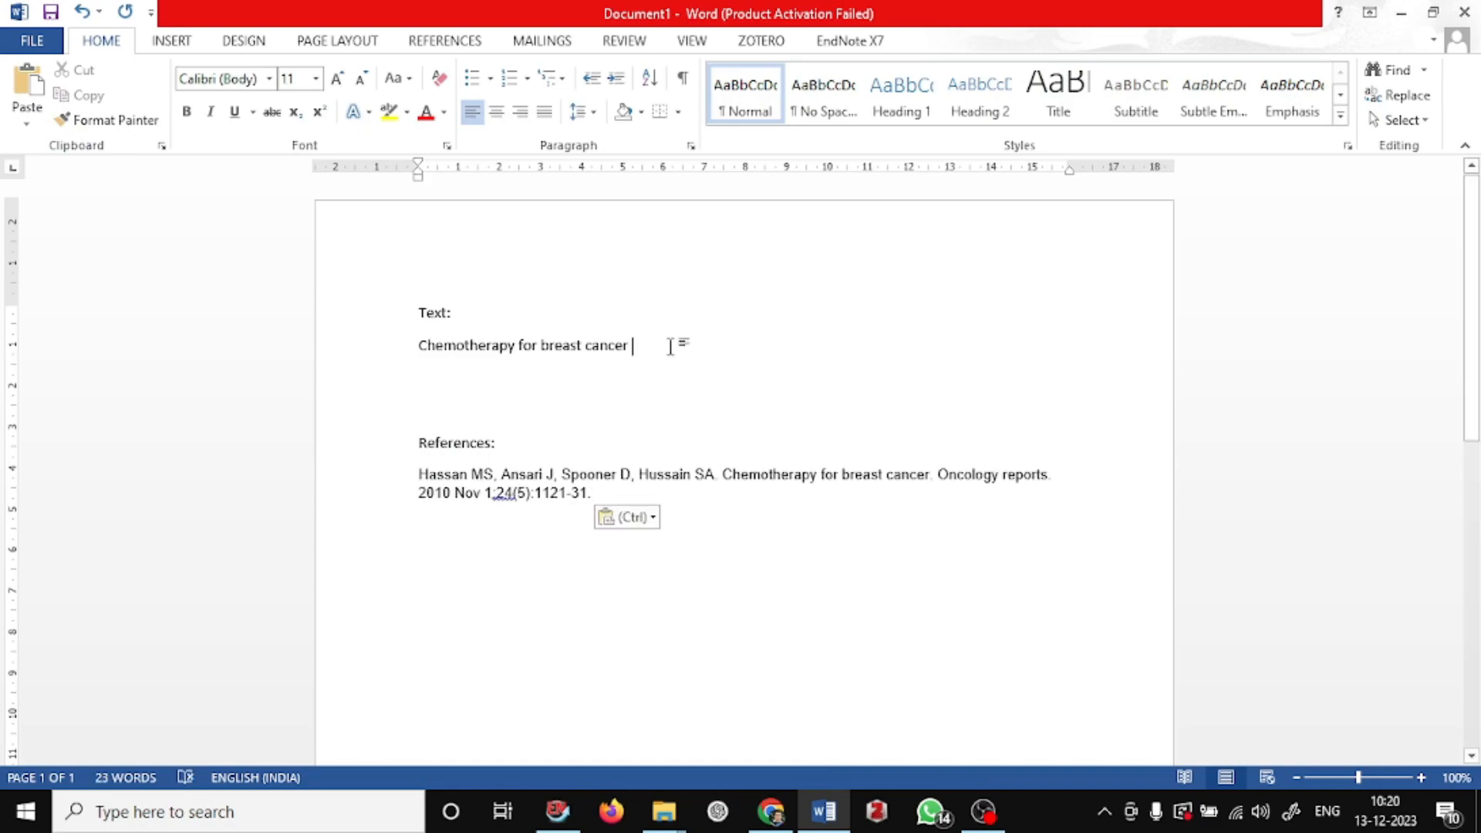
type("(1)")
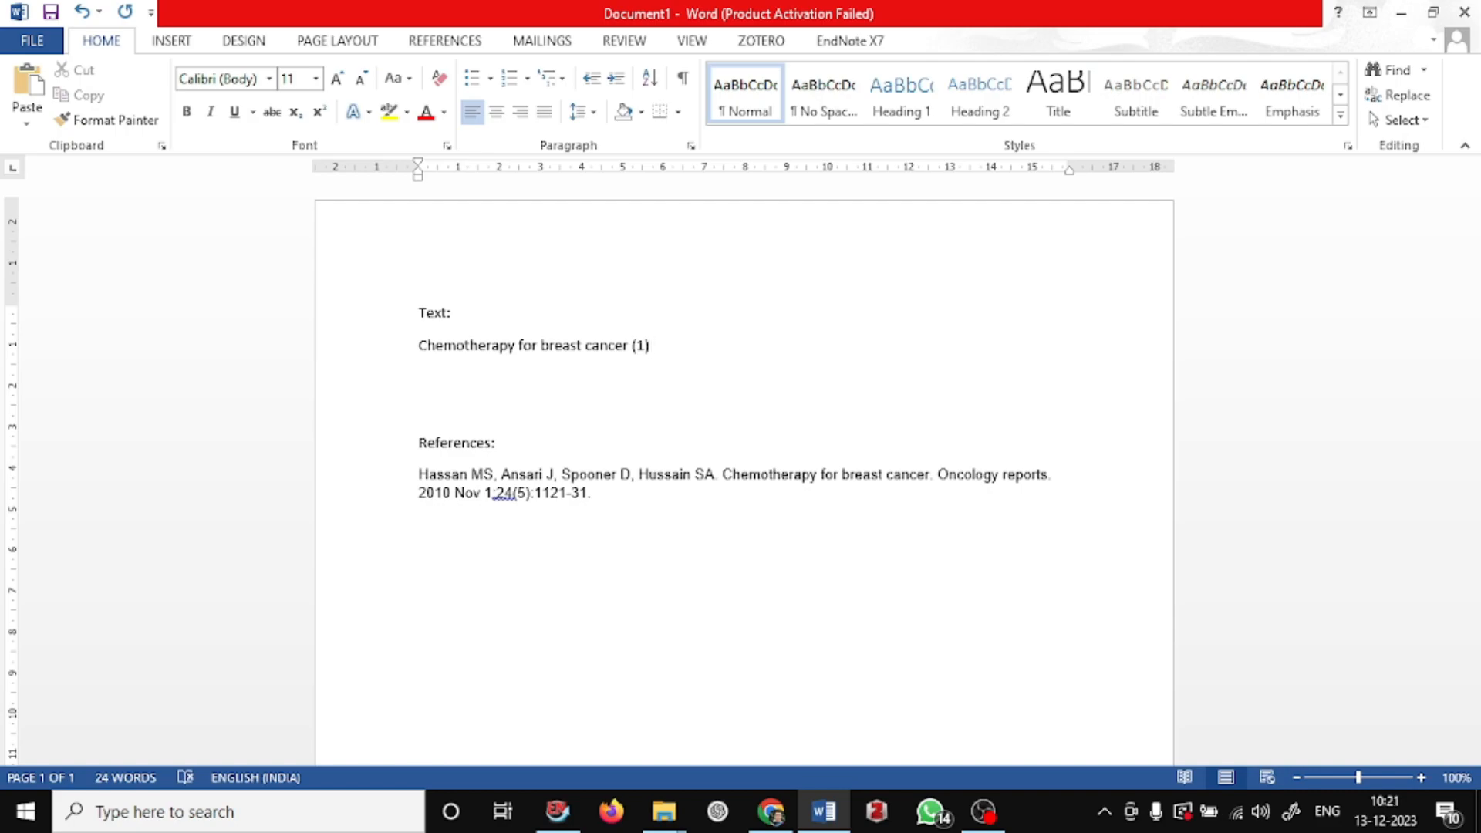
left_click(417, 473)
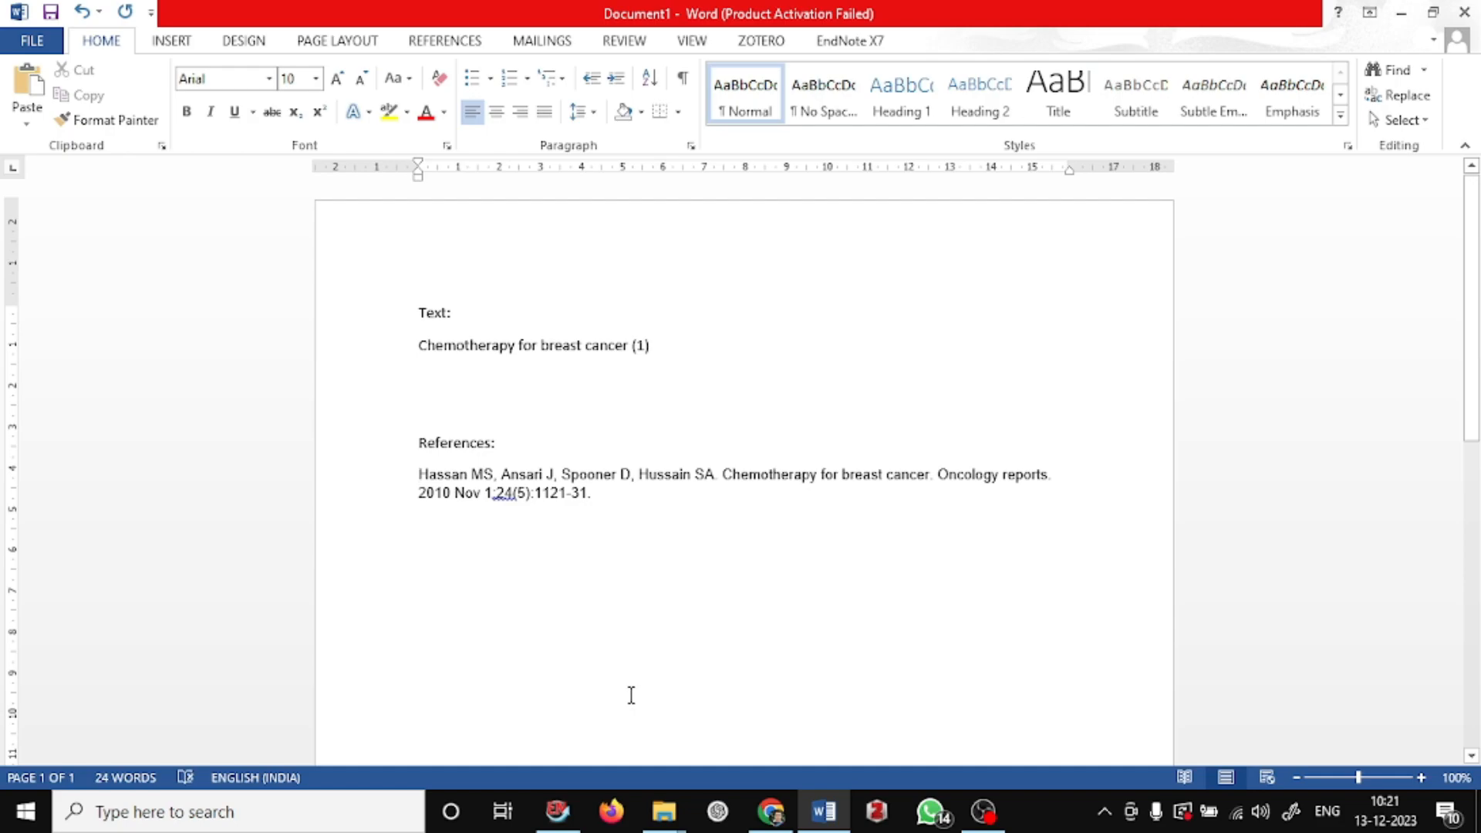
type("()")
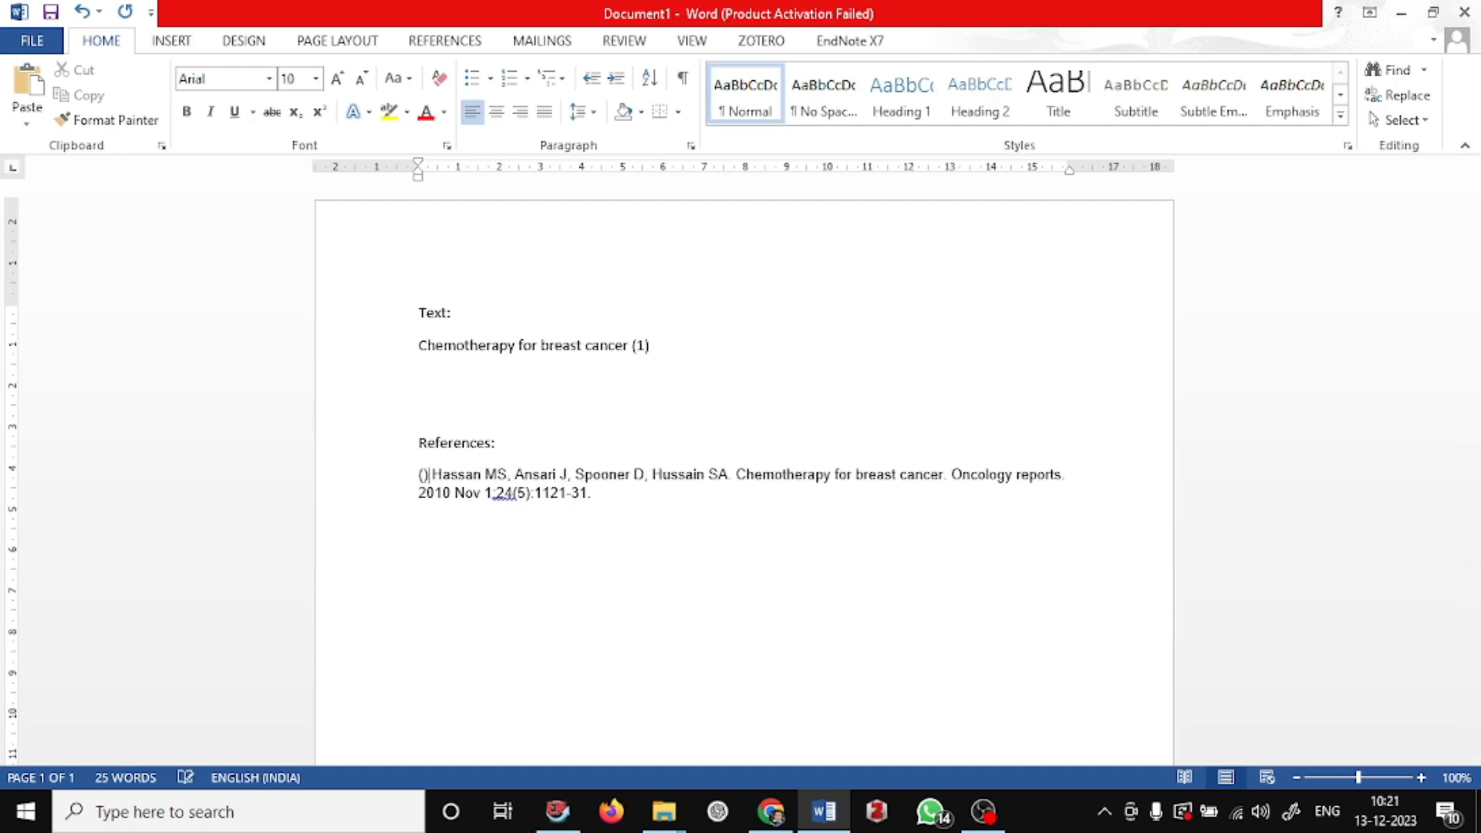
key("Left")
type("1")
key("Delete")
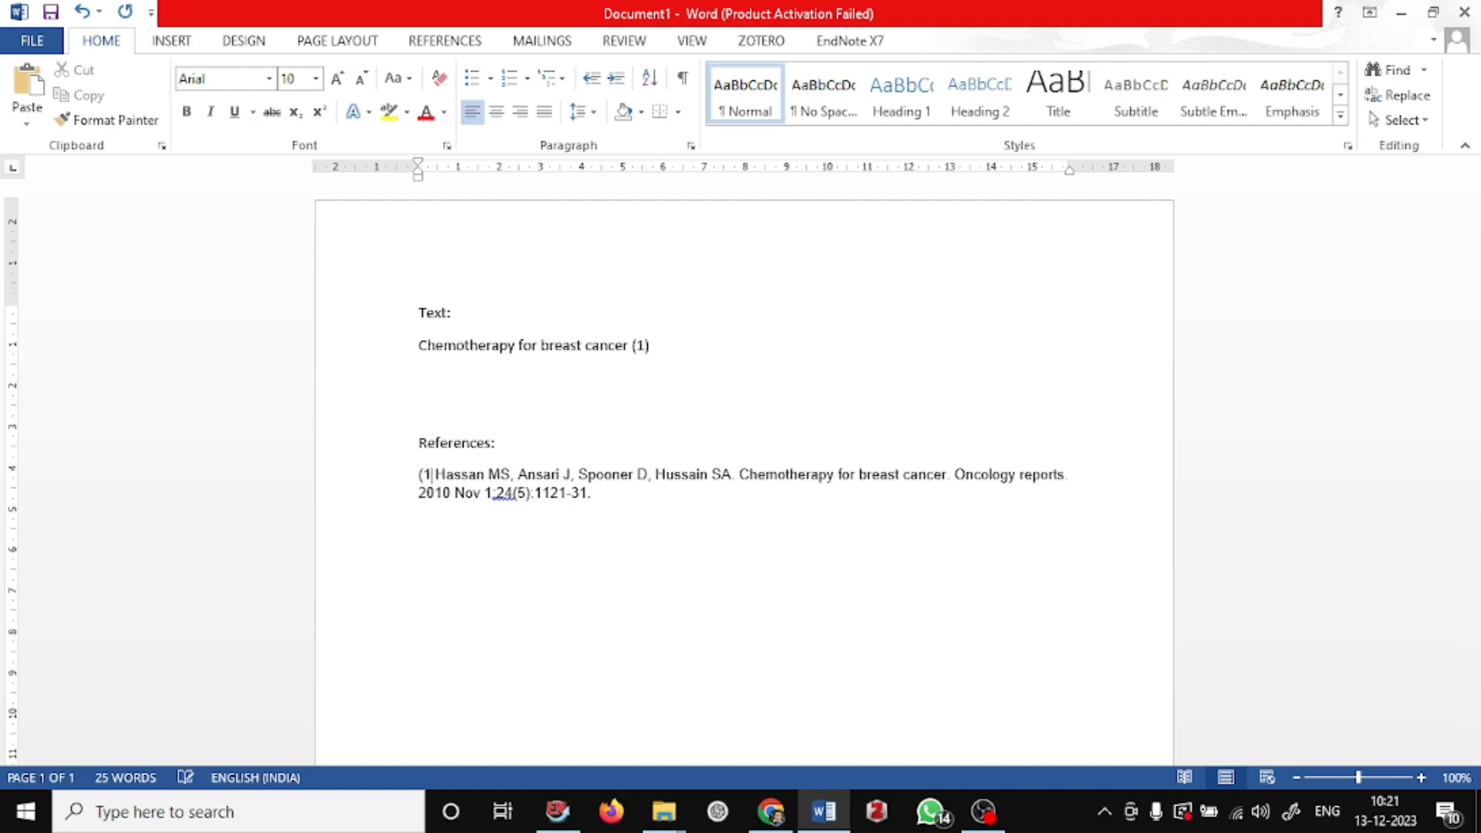
key("BackSpace")
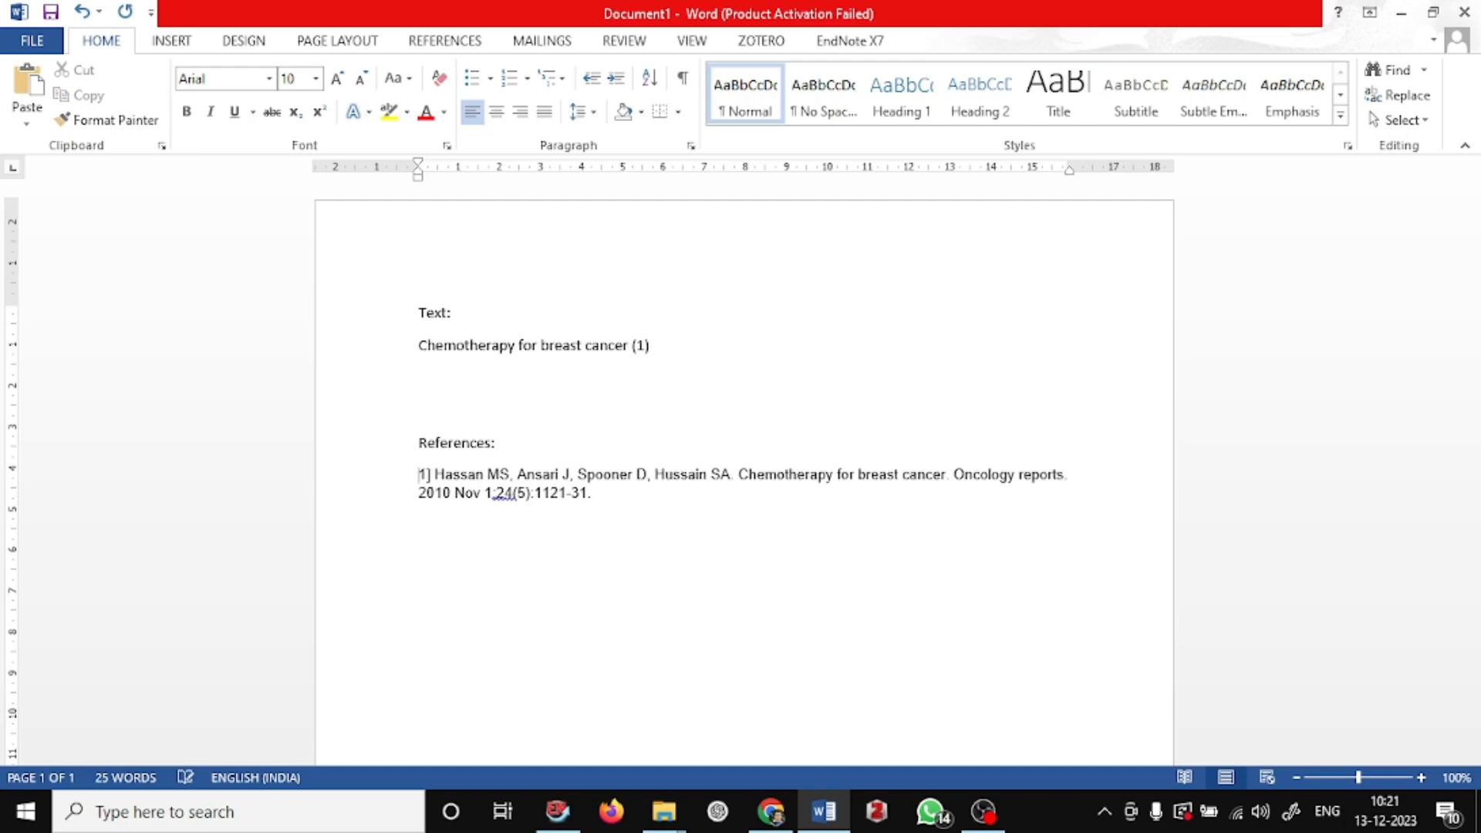
type("[")
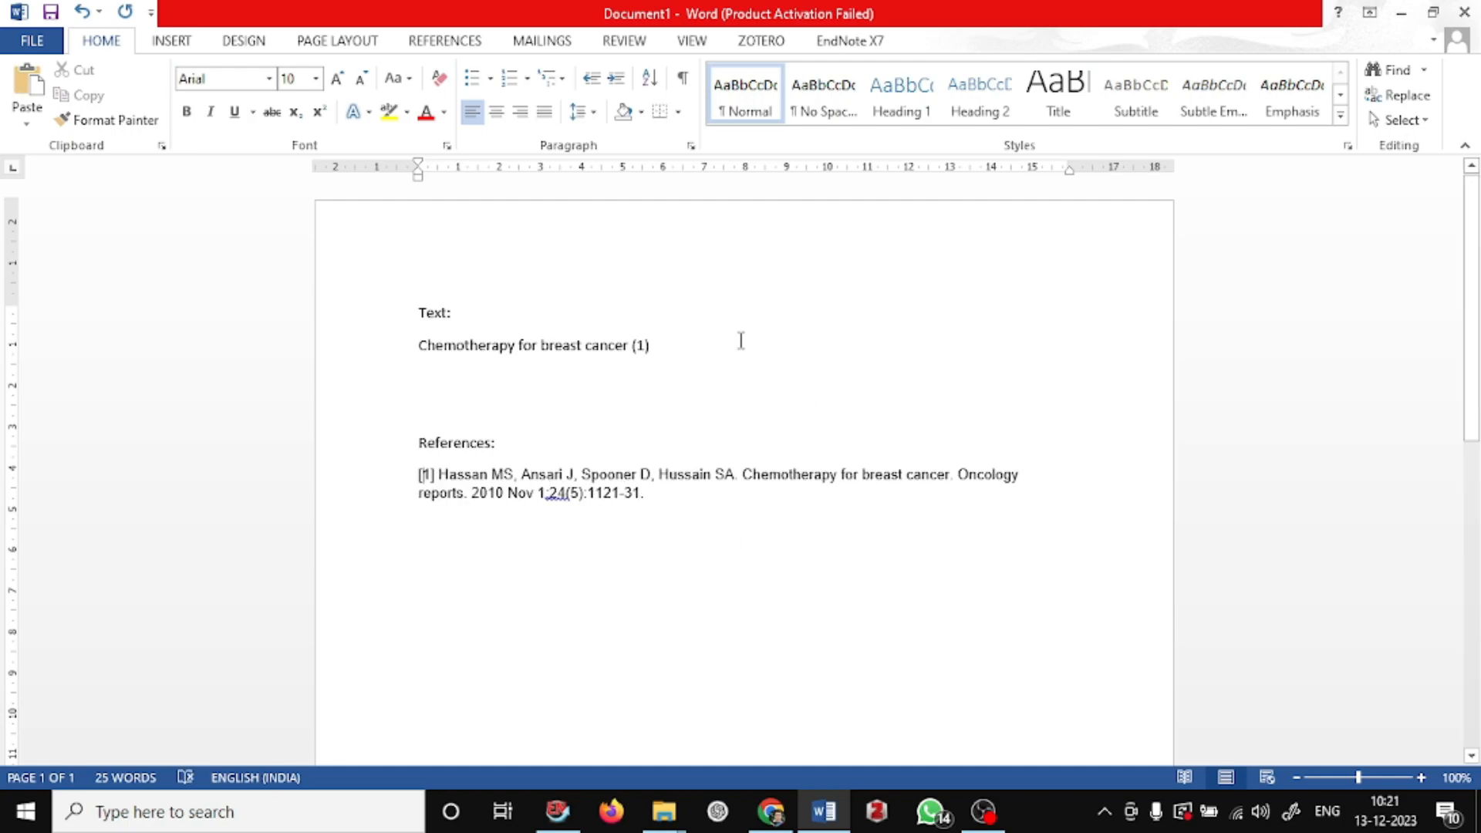
Change the citation marker after the title line to square brackets, [1].
left_click(717, 367)
key("Left")
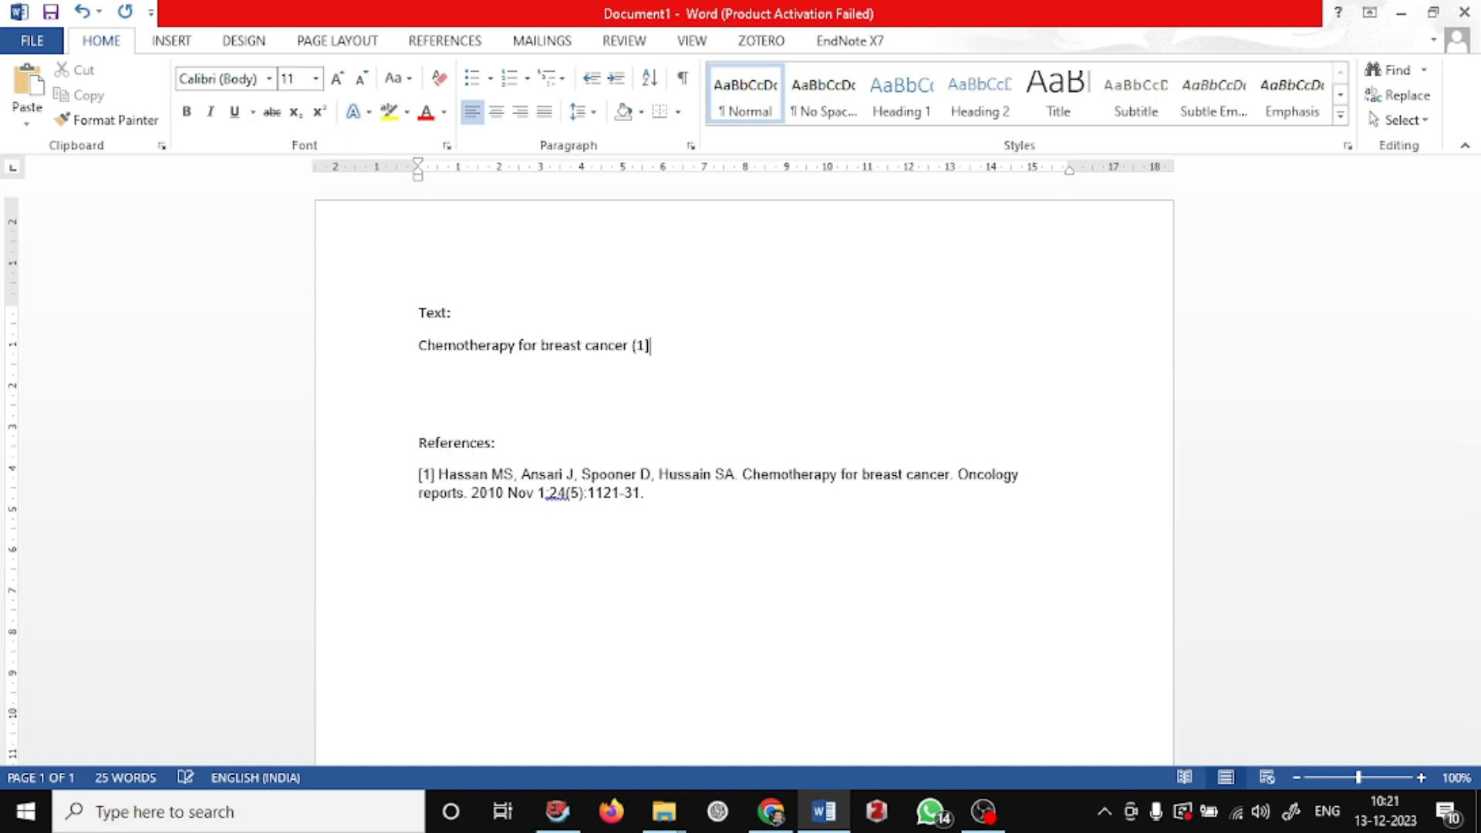
key("BackSpace")
type("[")
left_click_drag(416, 346, 585, 357)
left_click(579, 366)
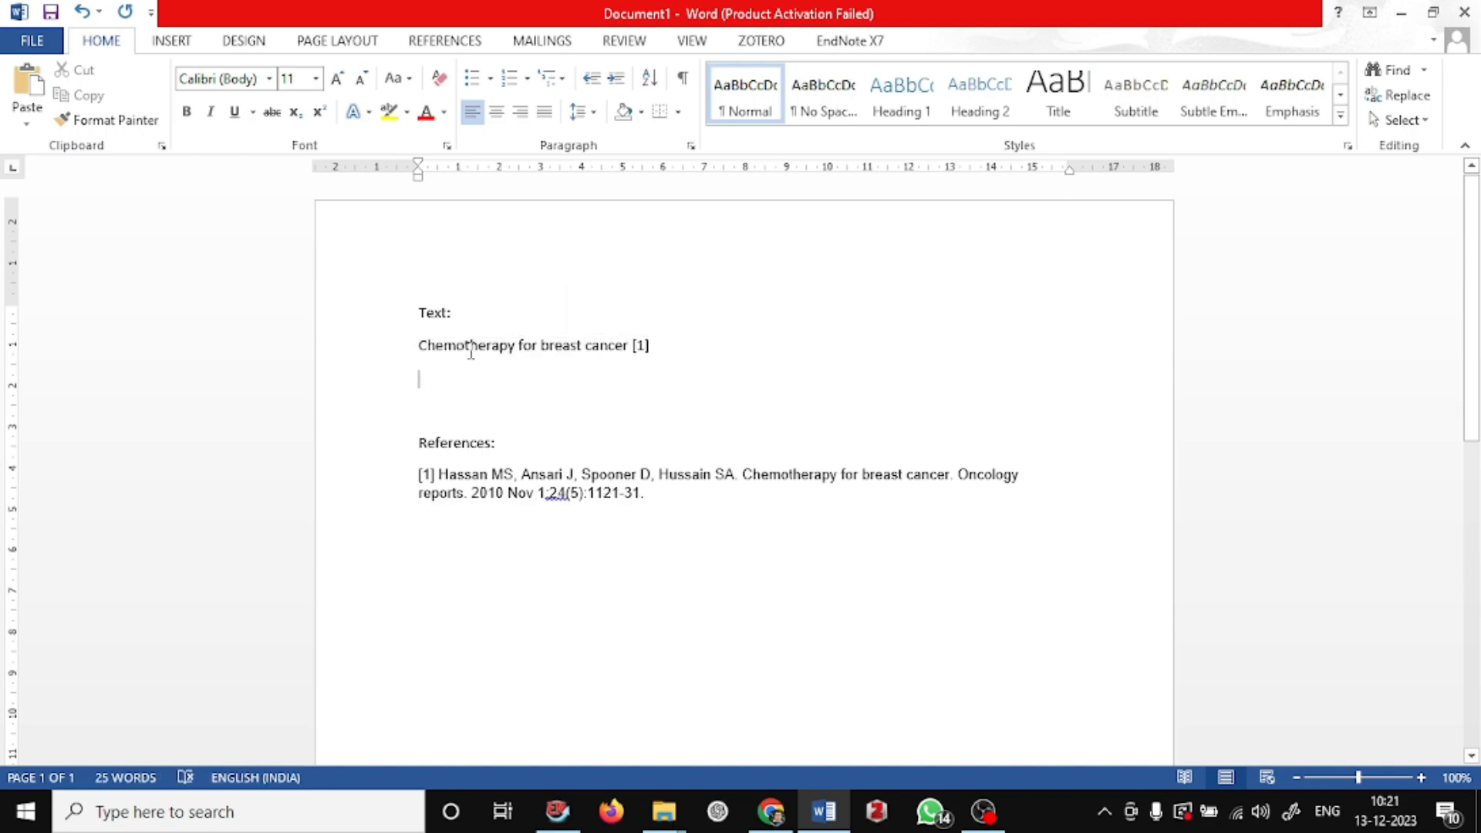
left_click_drag(414, 348, 622, 345)
key("Left")
double_click(639, 346)
mouse_move(690, 501)
left_mouse_down()
mouse_move(462, 443)
mouse_move(418, 477)
left_mouse_up()
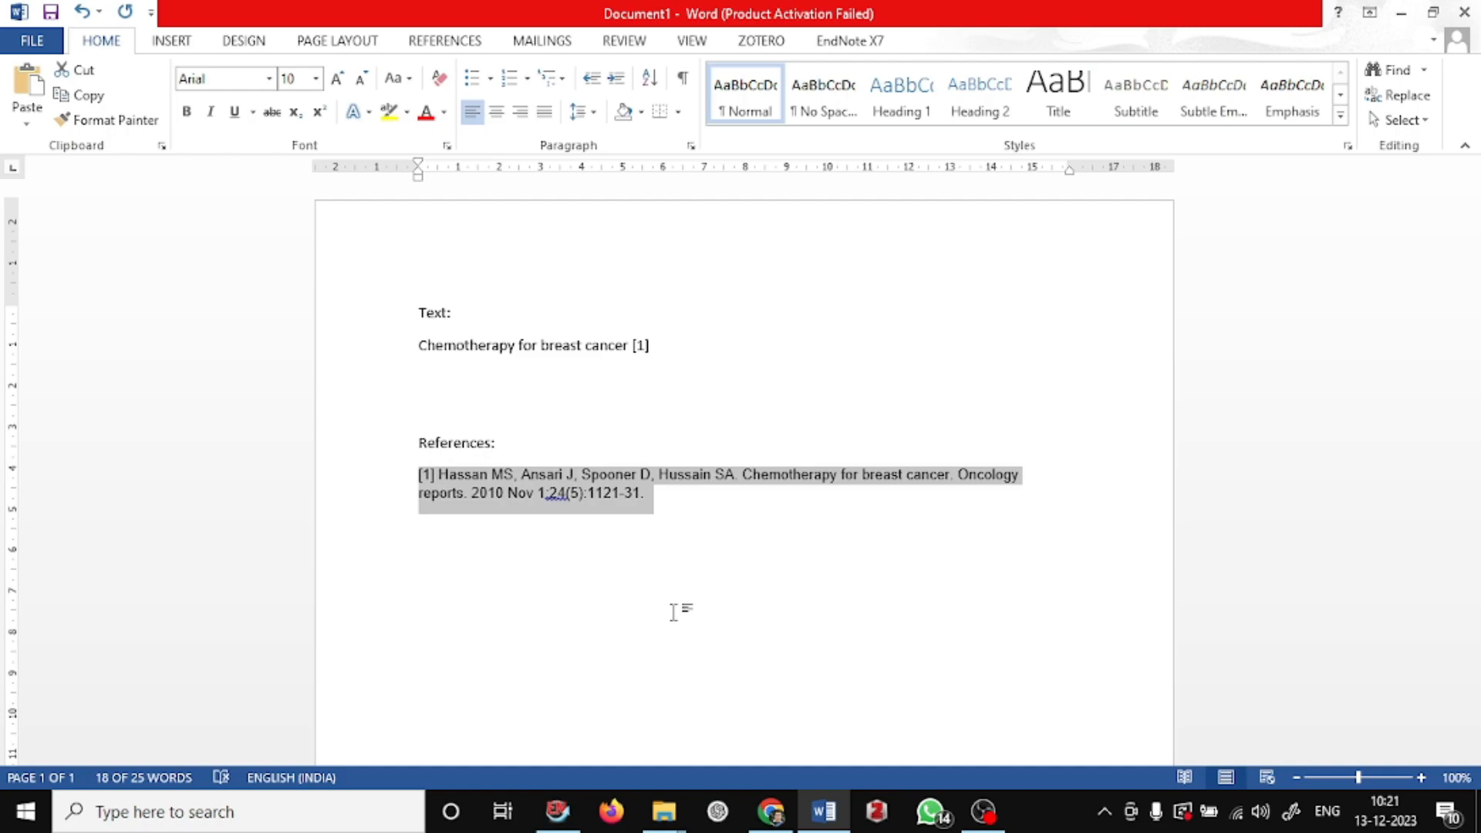
Replace the Vancouver text after [1] under "References:" with the same article's Harvard citation copied from Google Scholar in Chrome.
key("alt+Tab")
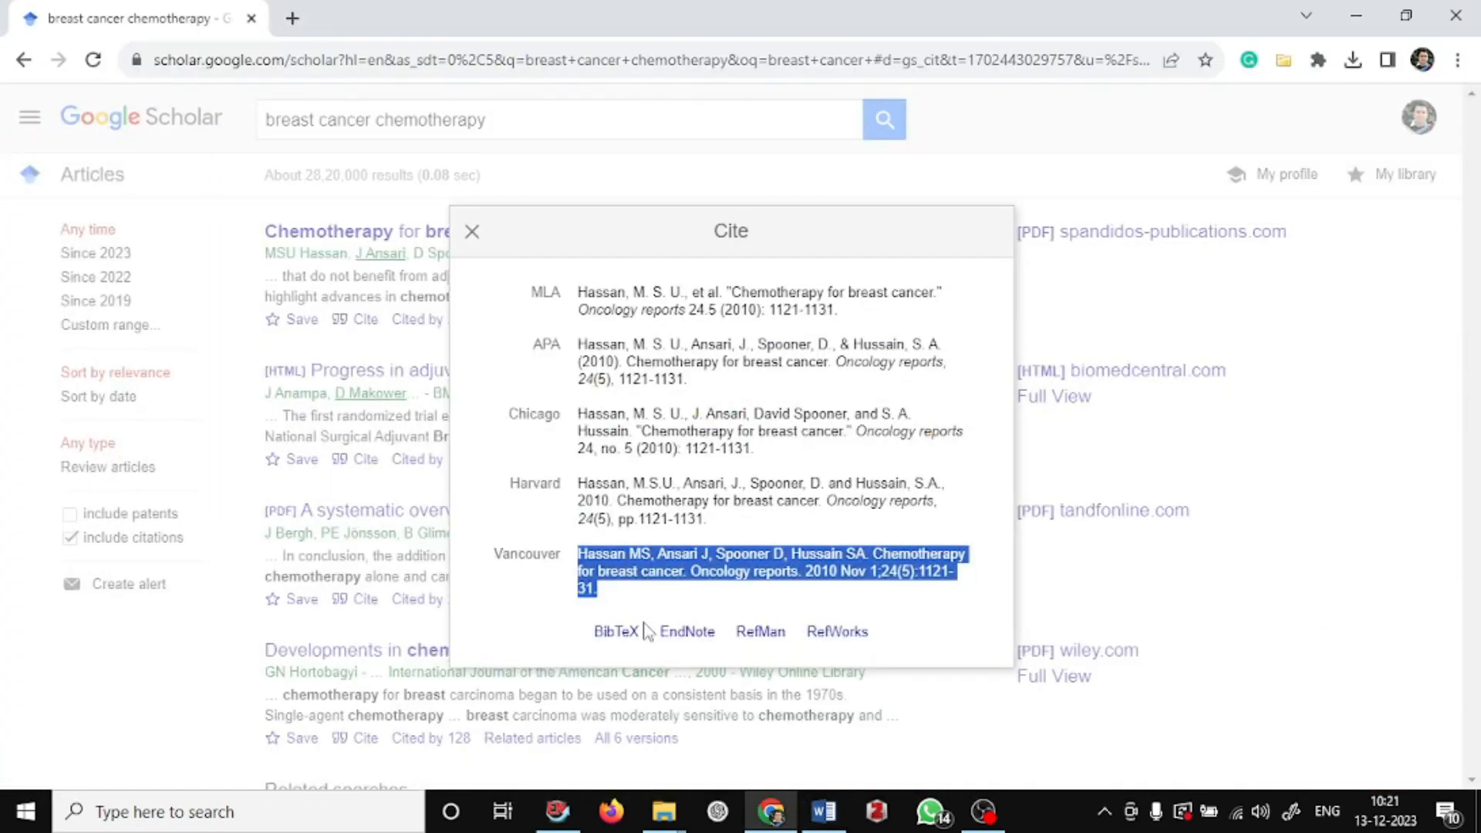
triple_click(590, 492)
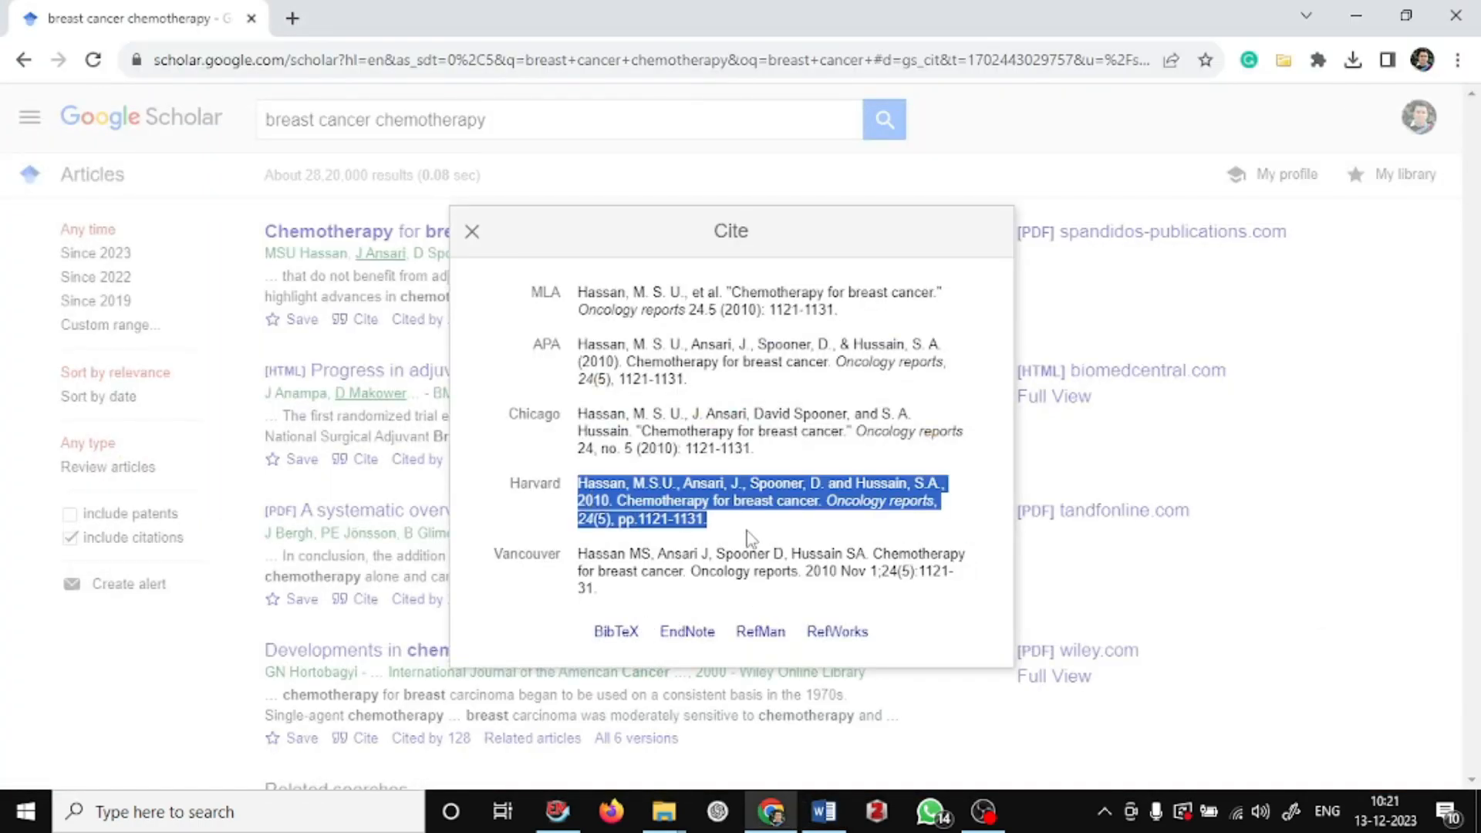
key("alt+Tab")
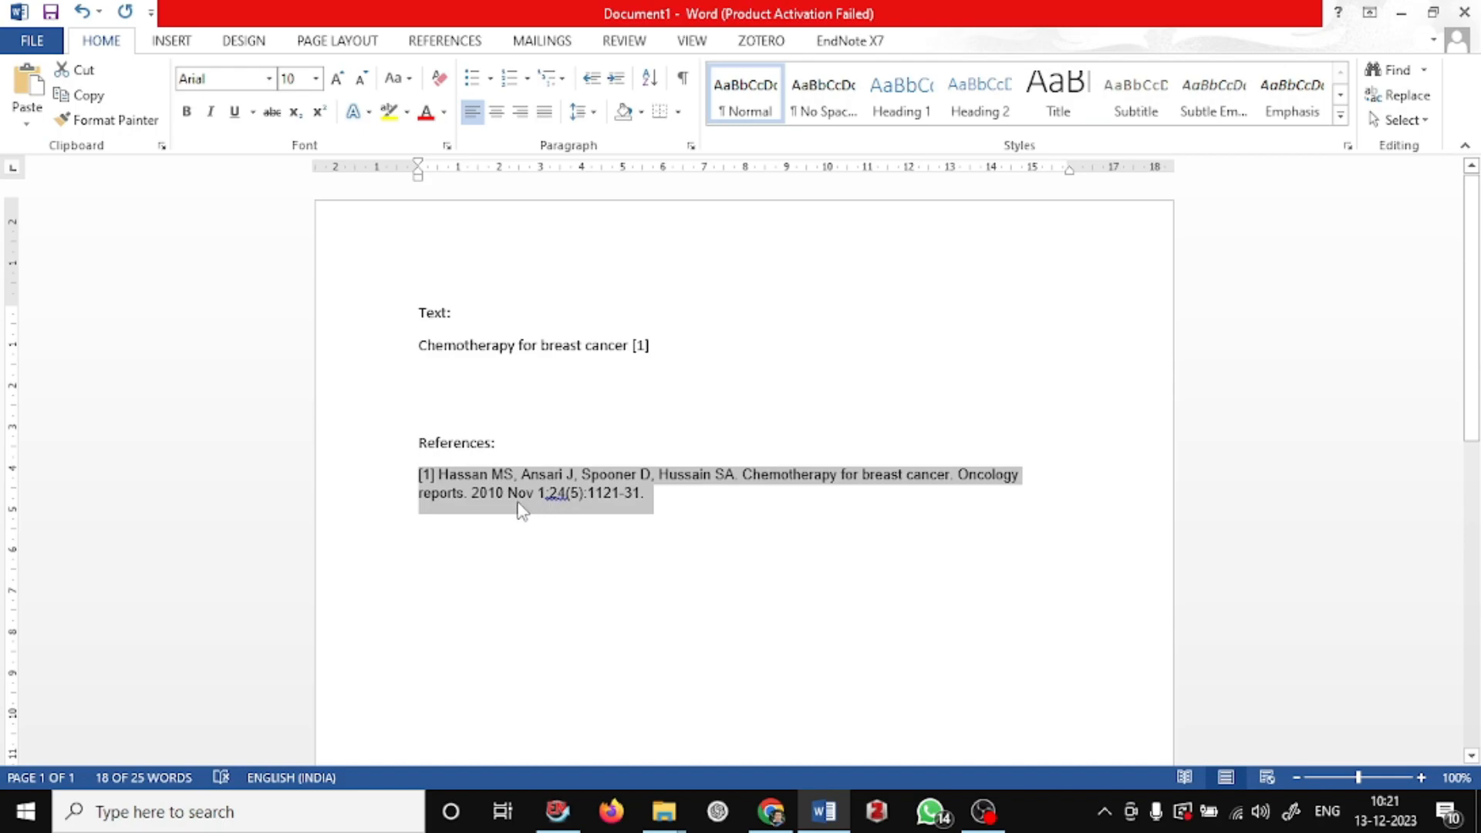
left_click(453, 475)
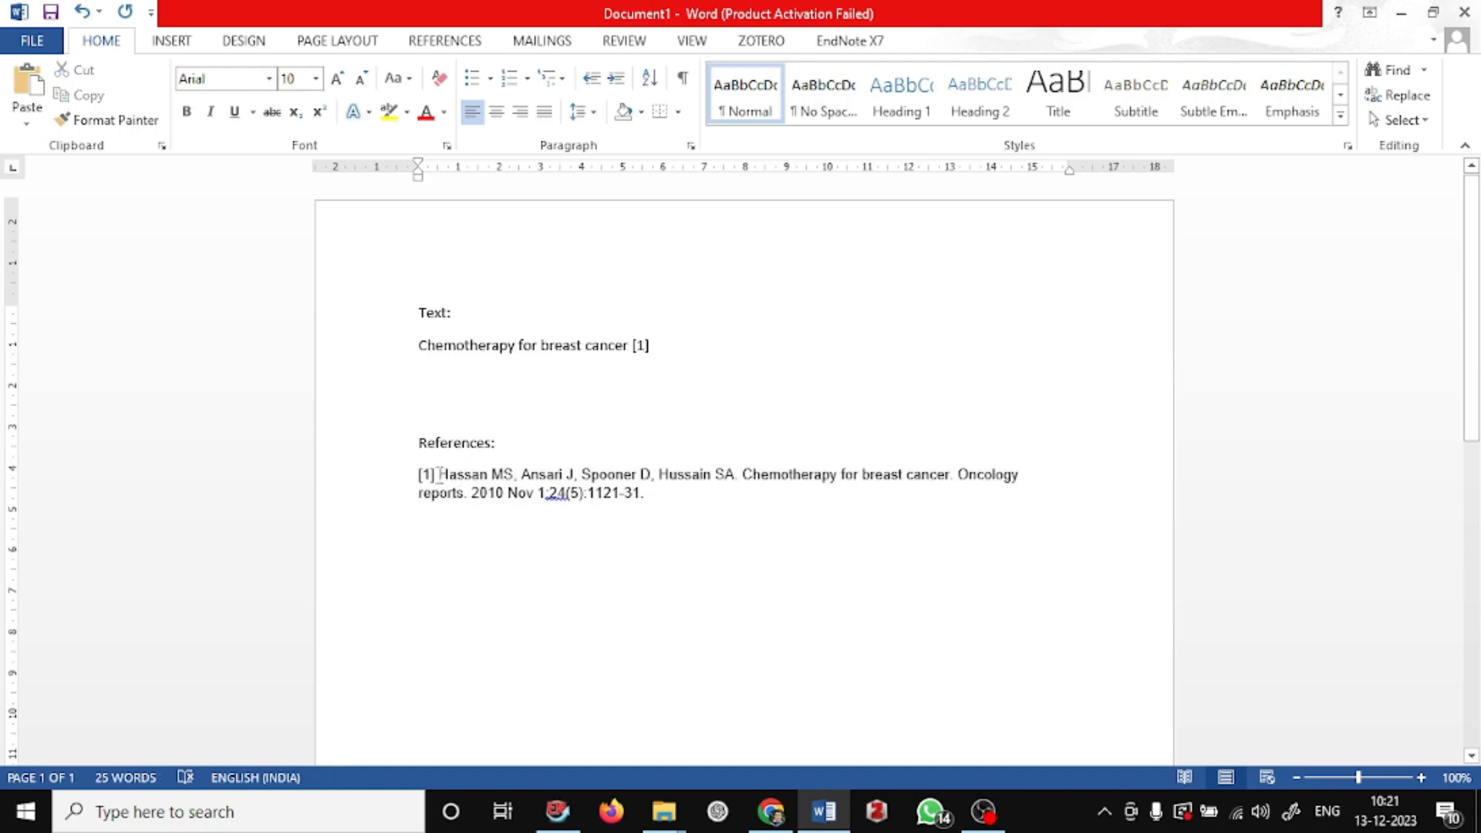
left_click_drag(438, 474, 646, 494)
type("Hassan, M.S.U., Ansari, J., Spooner, D. and Hussain, S.A., 2010. Chemotherapy for breast cancer. Oncology reports, 24(5), pp.1121-1131.")
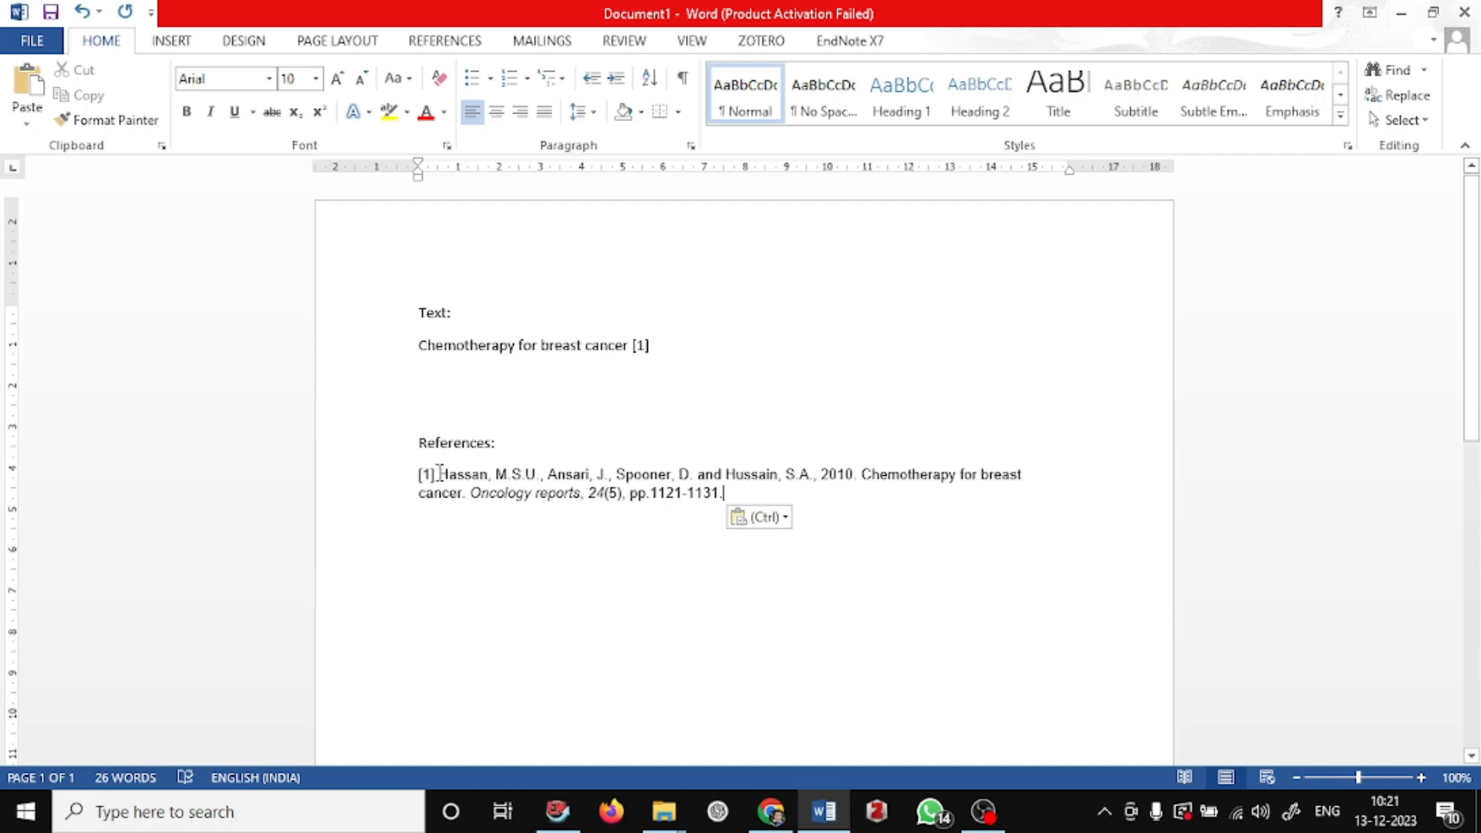
Examine the Harvard reference in the Word document, checking its author names, year and journal against the [1] marker.
left_click_drag(437, 474, 716, 495)
double_click(848, 473)
left_click(709, 561)
left_click(673, 344)
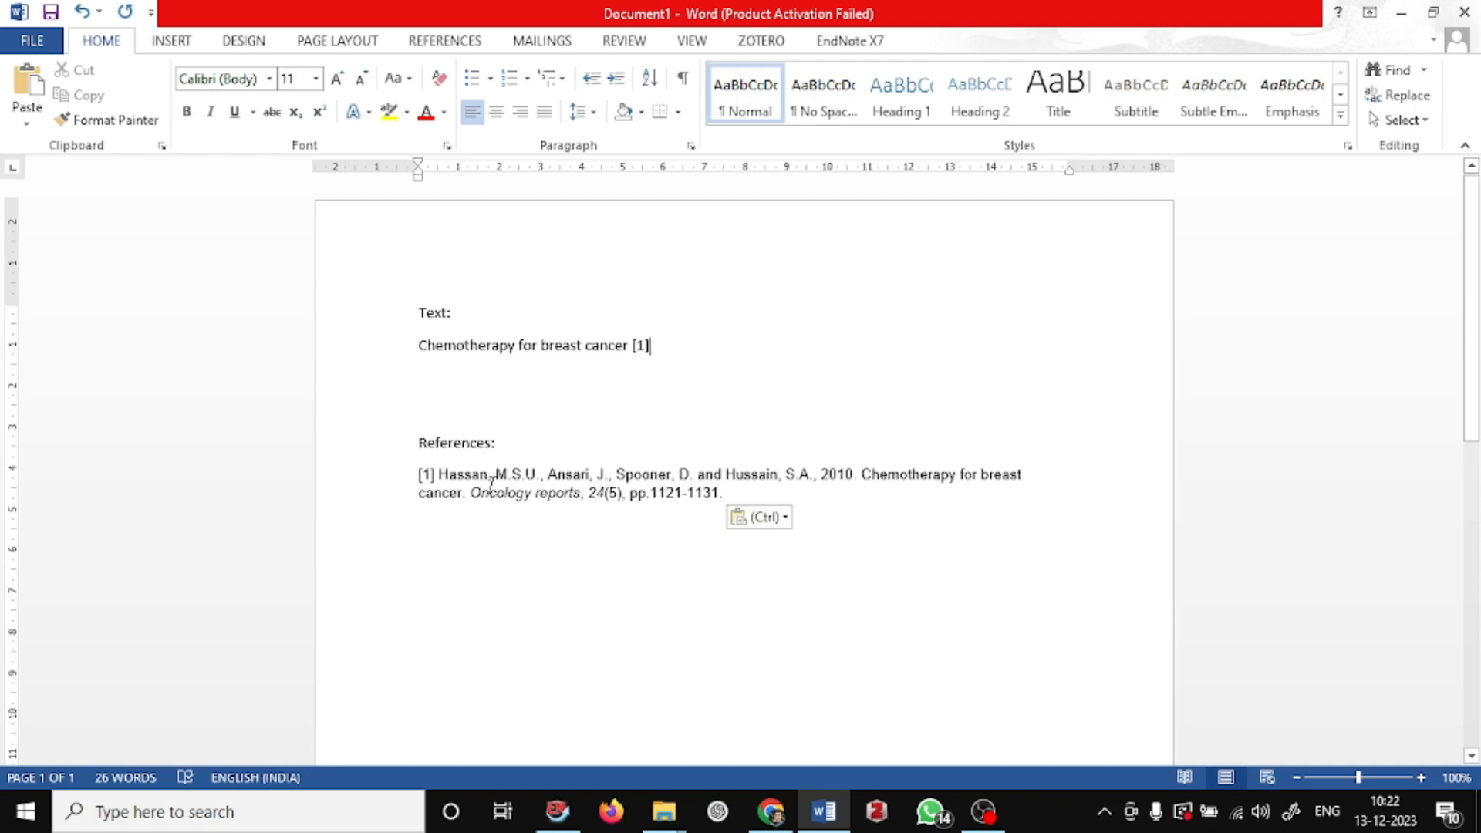
double_click(460, 474)
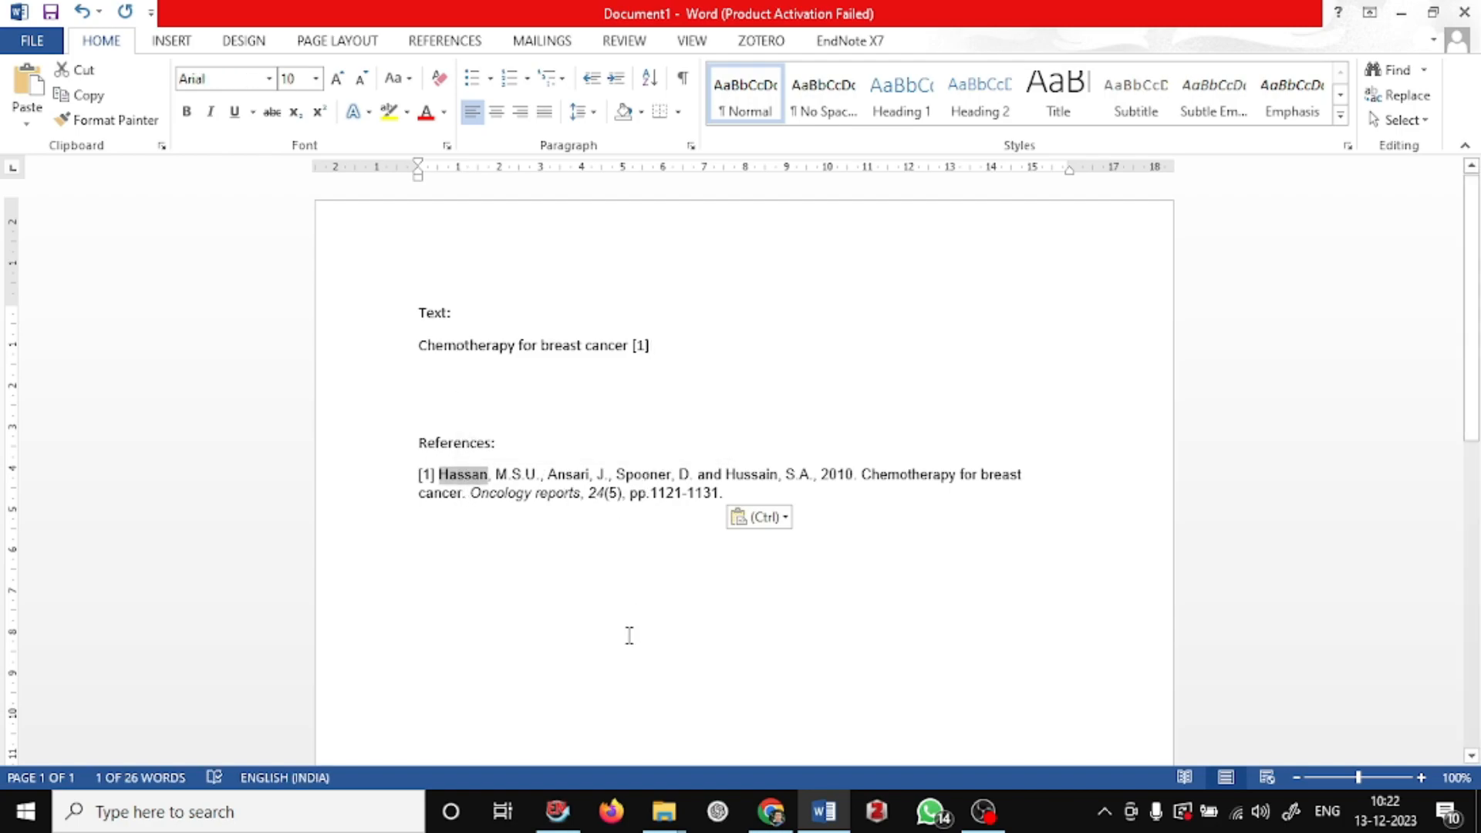
left_click(669, 345)
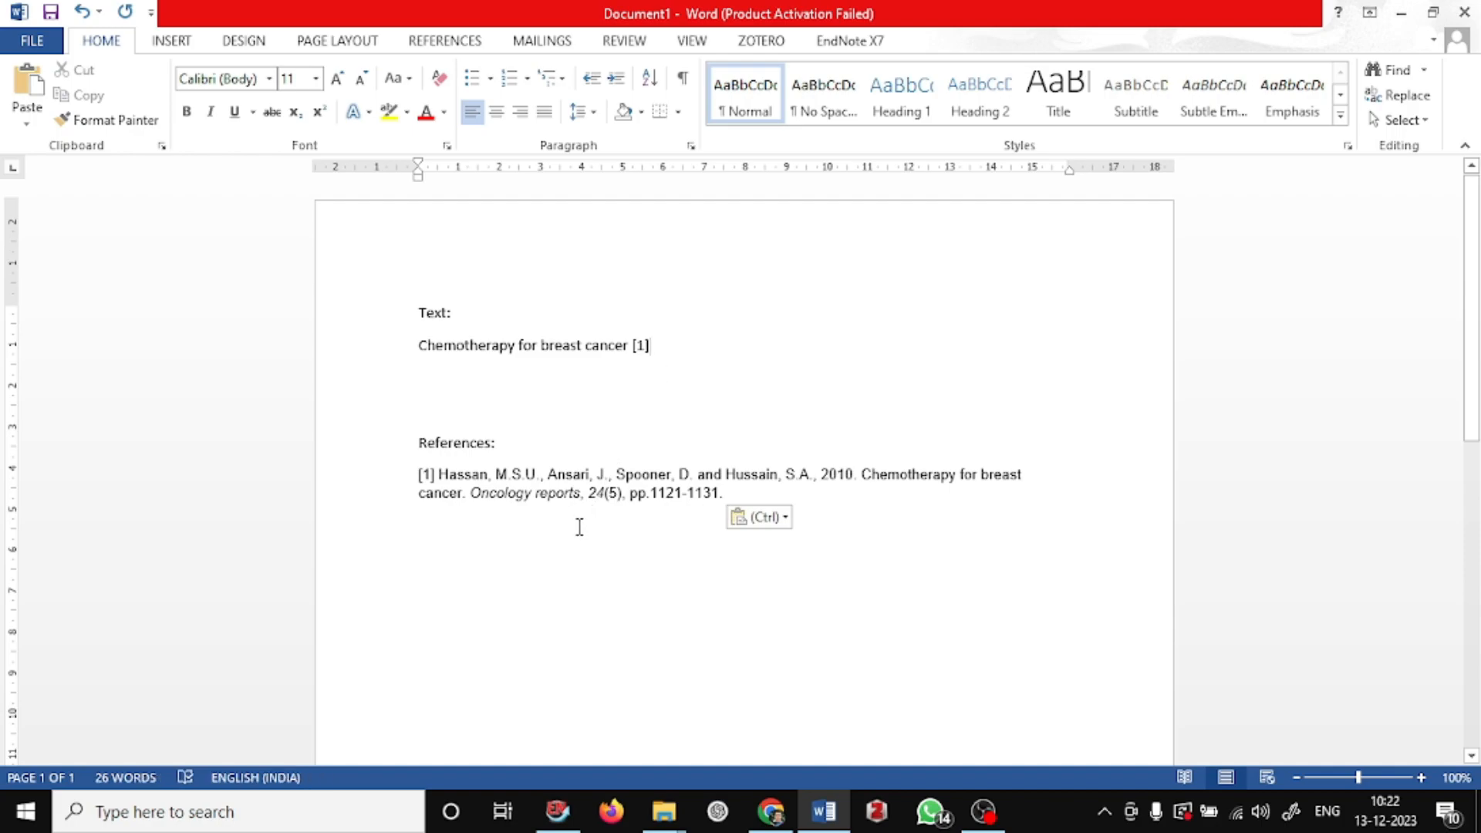
left_click(576, 493)
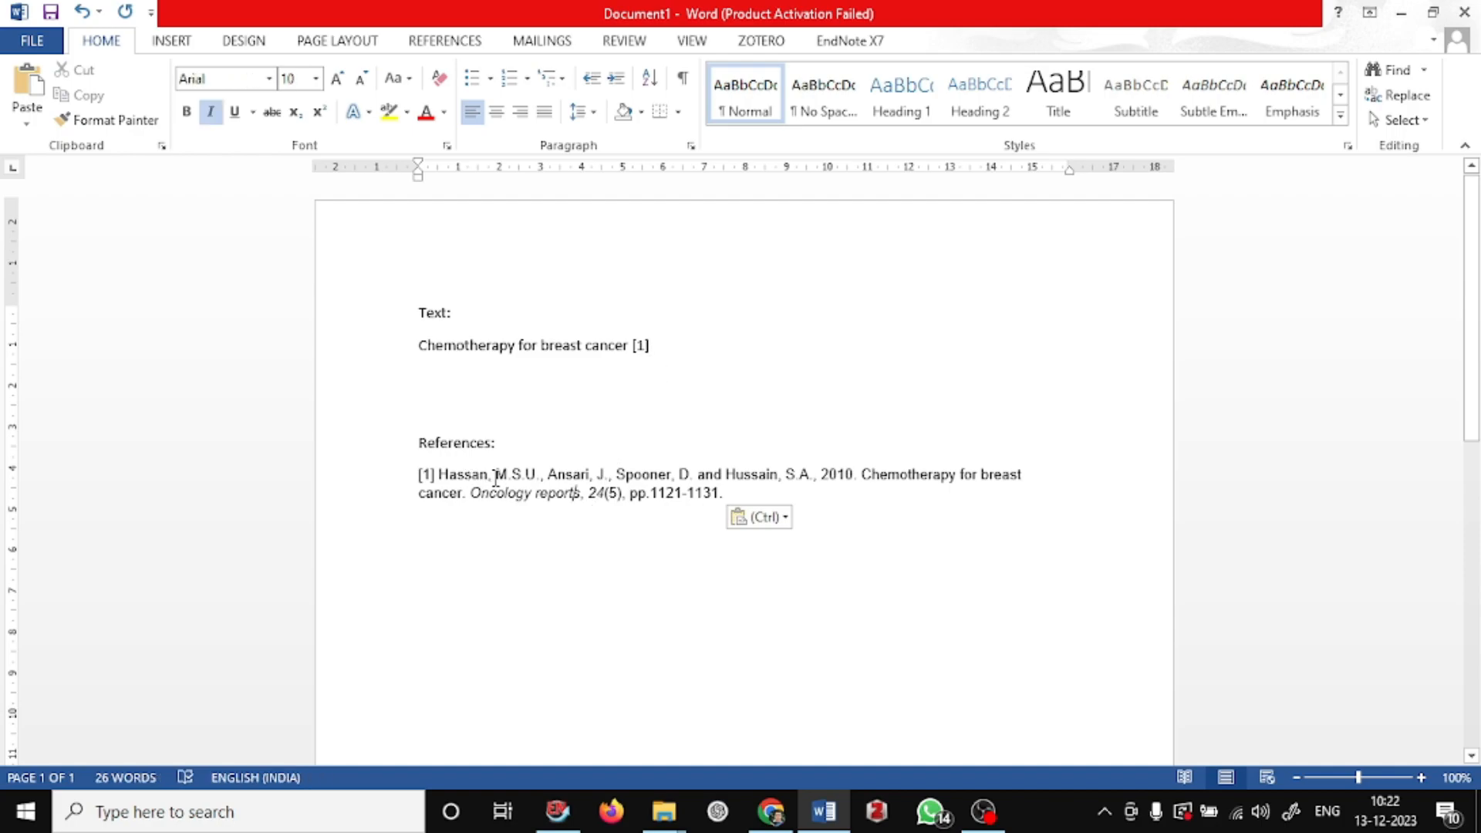
Compare how the Vancouver, Harvard and MLA citations in Google Scholar format the article's details, checking against the reference in Word.
key("alt+Tab")
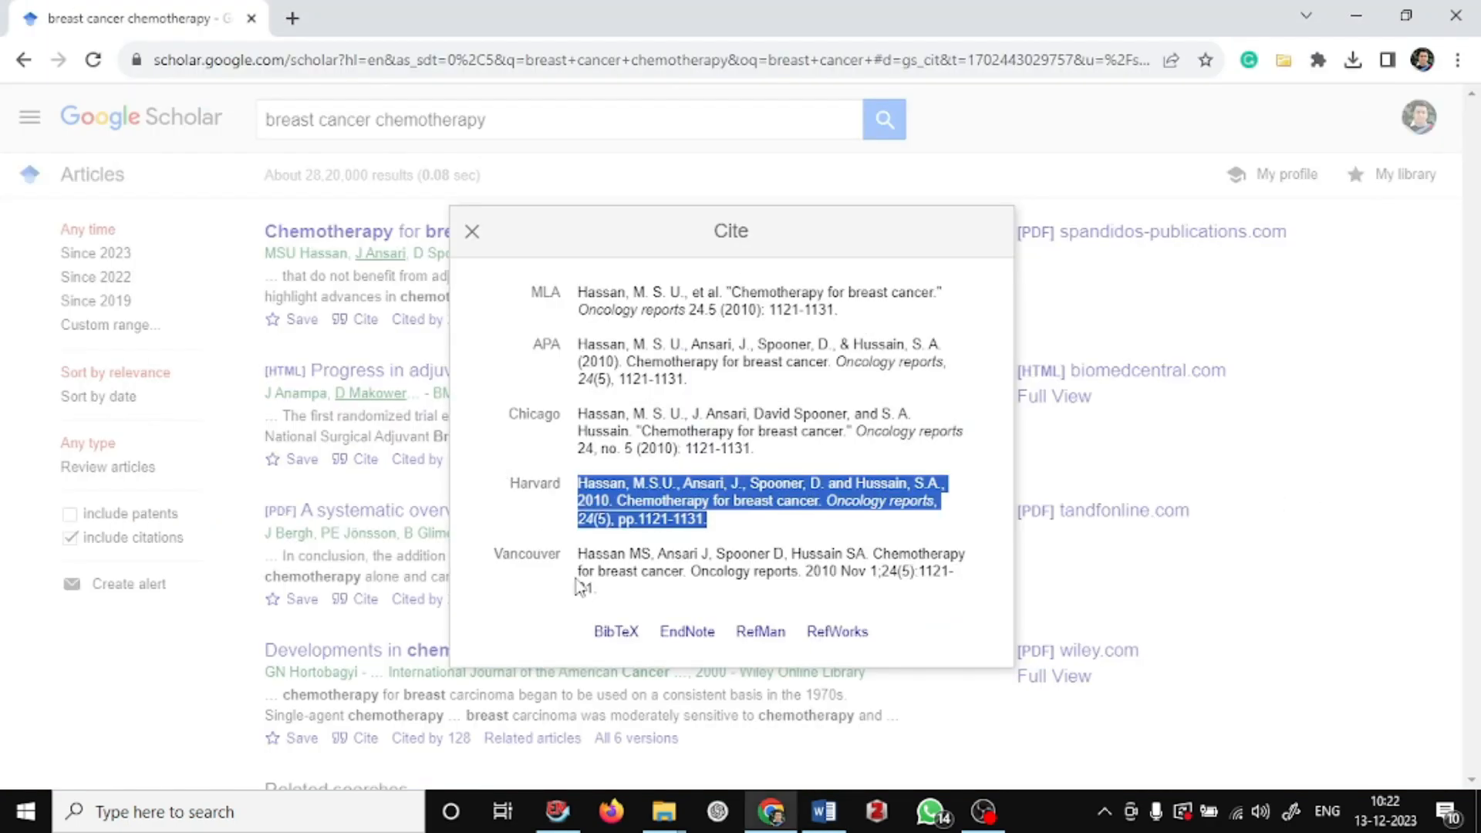
left_click(603, 557)
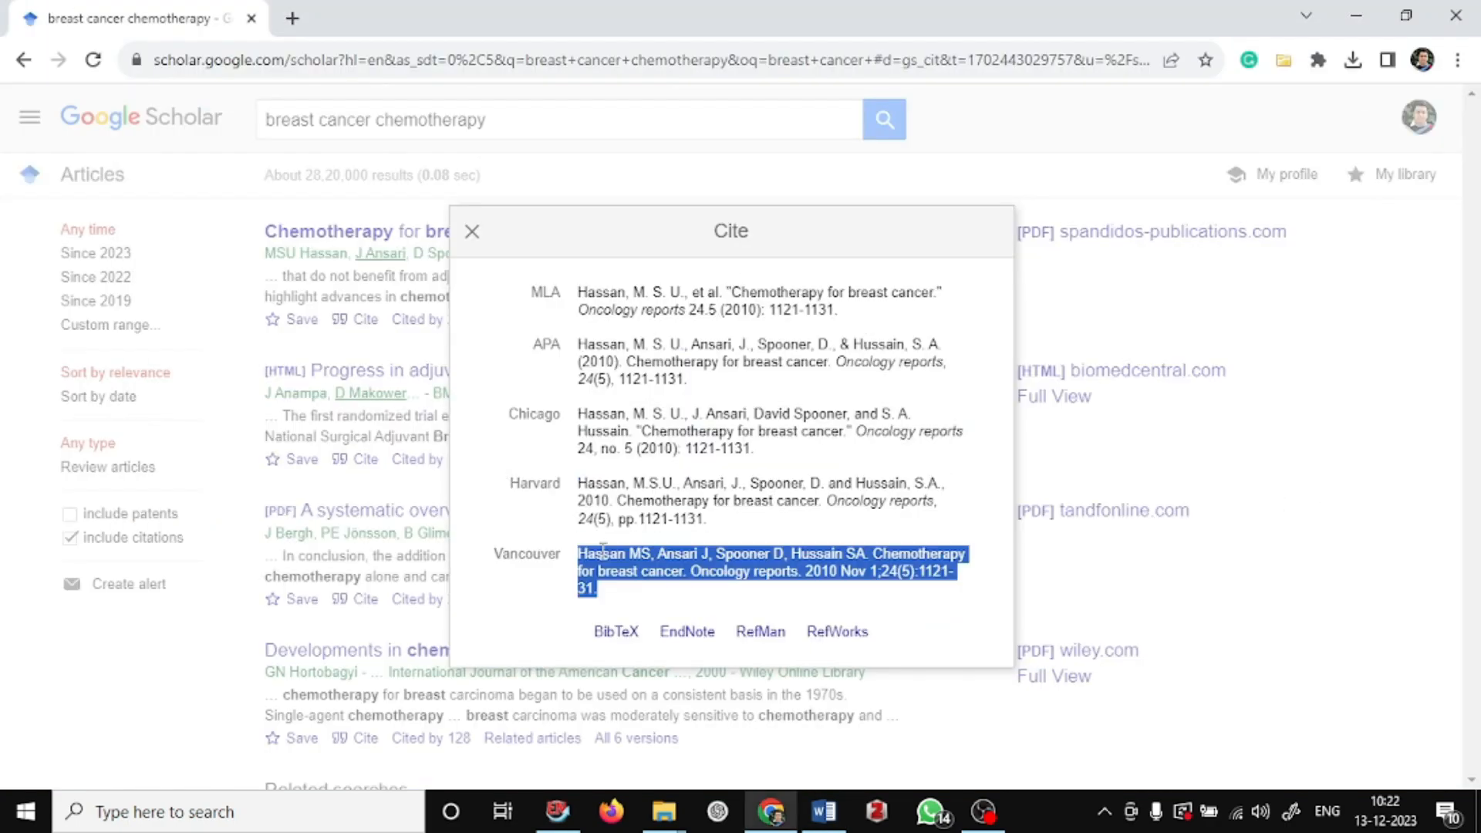
double_click(643, 555)
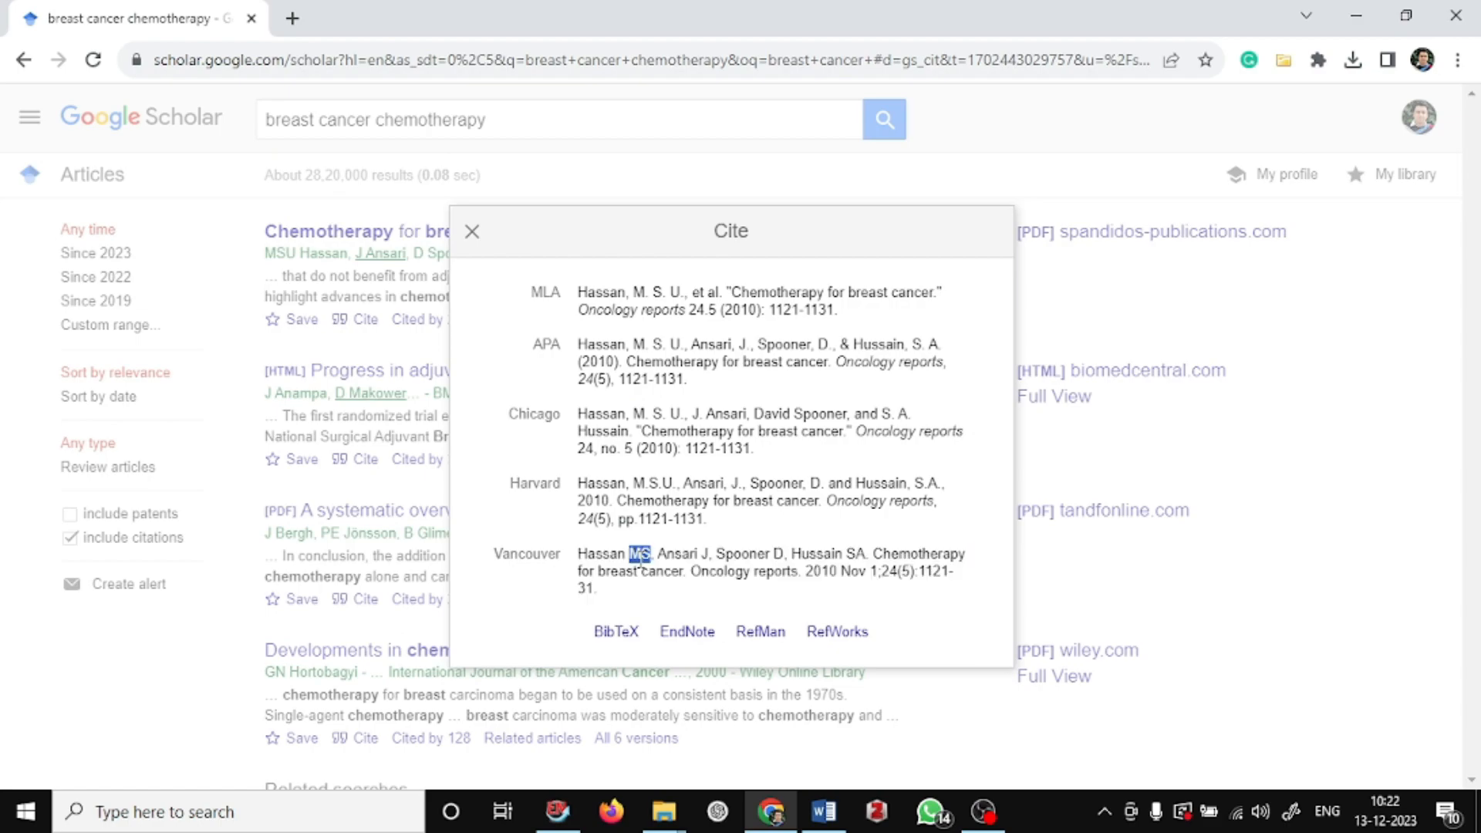
left_click(656, 485)
left_click(721, 550)
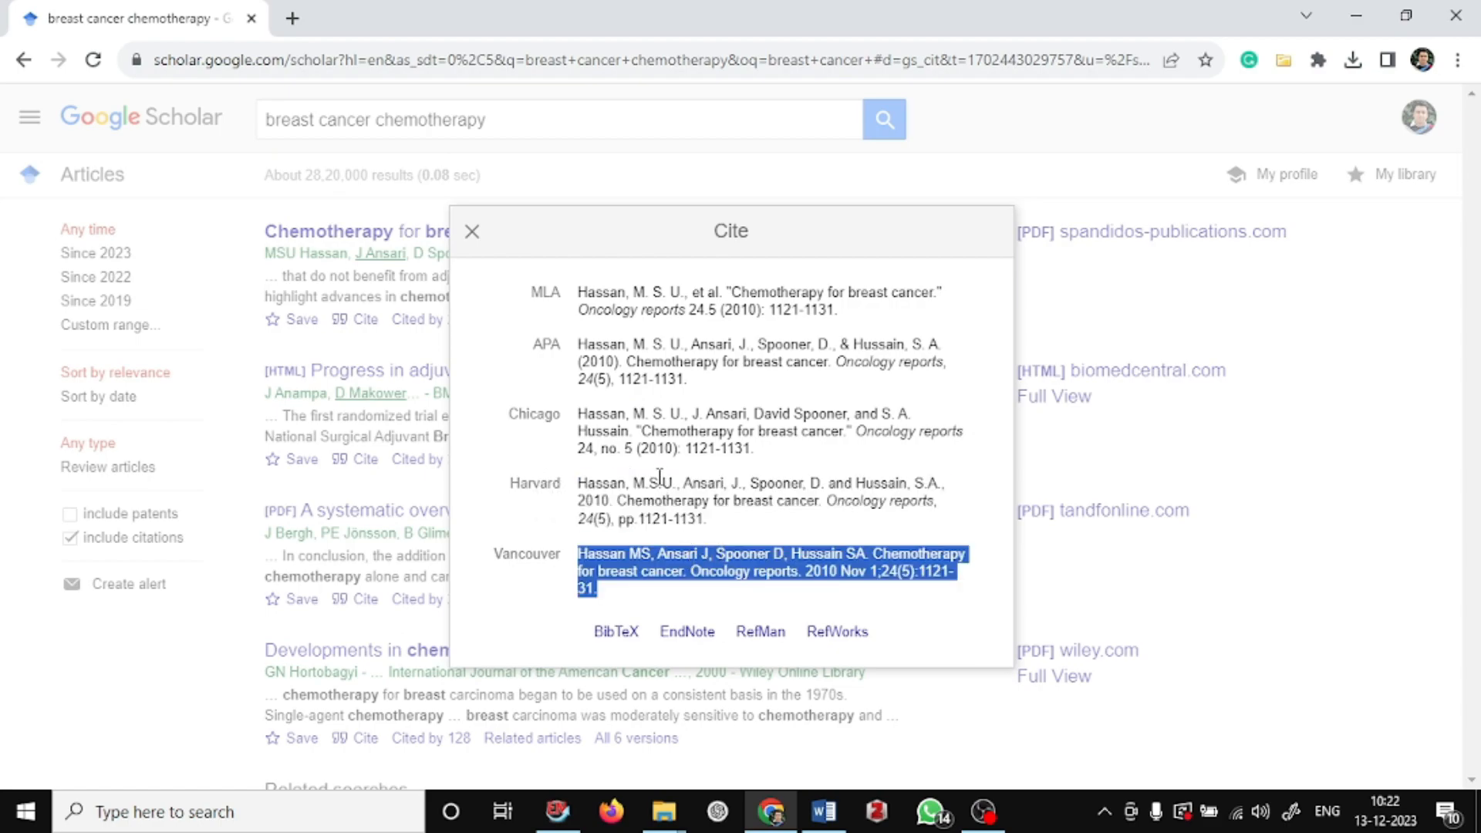
left_click(721, 289)
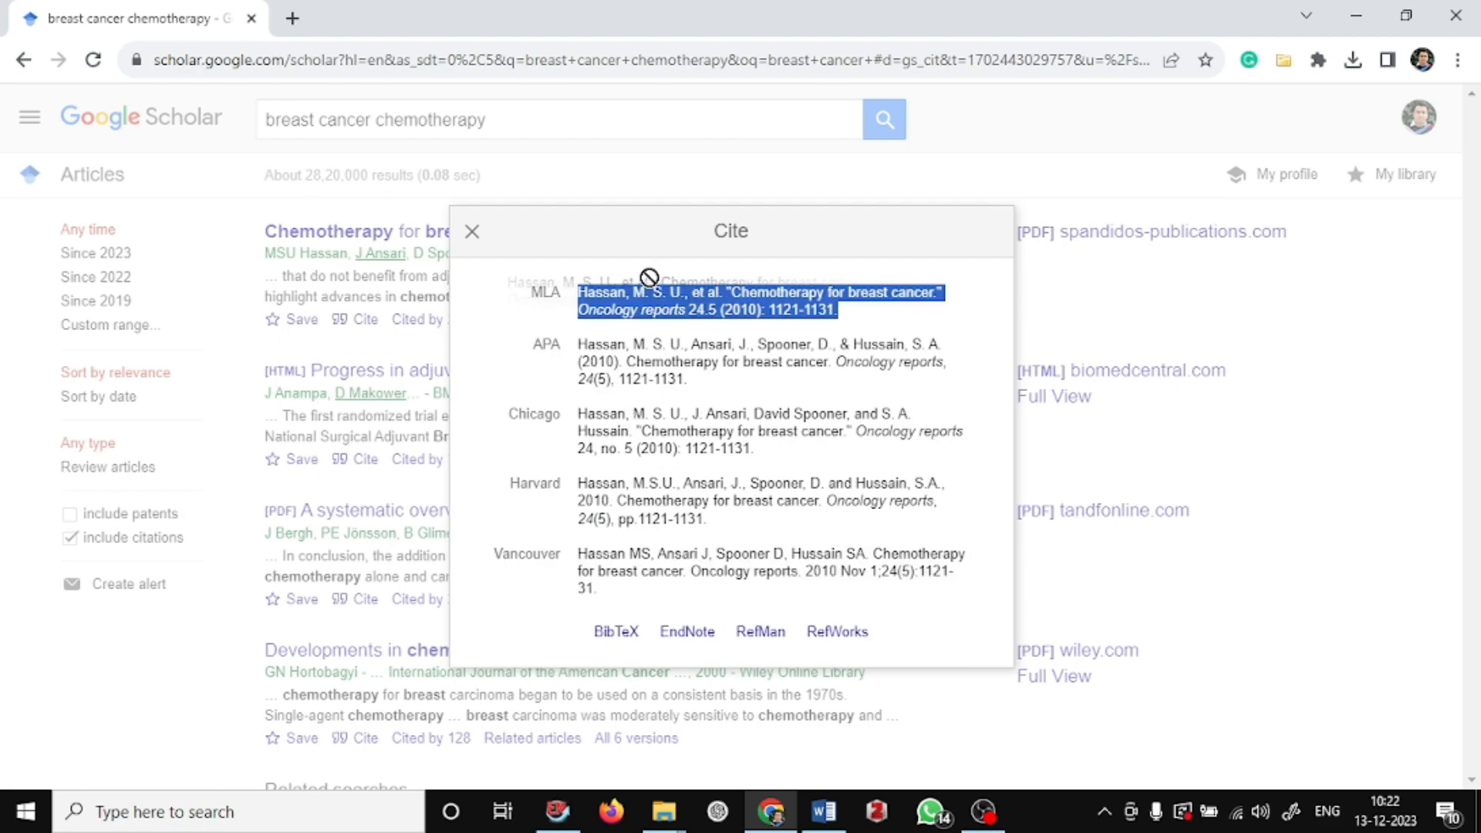
left_click(658, 301)
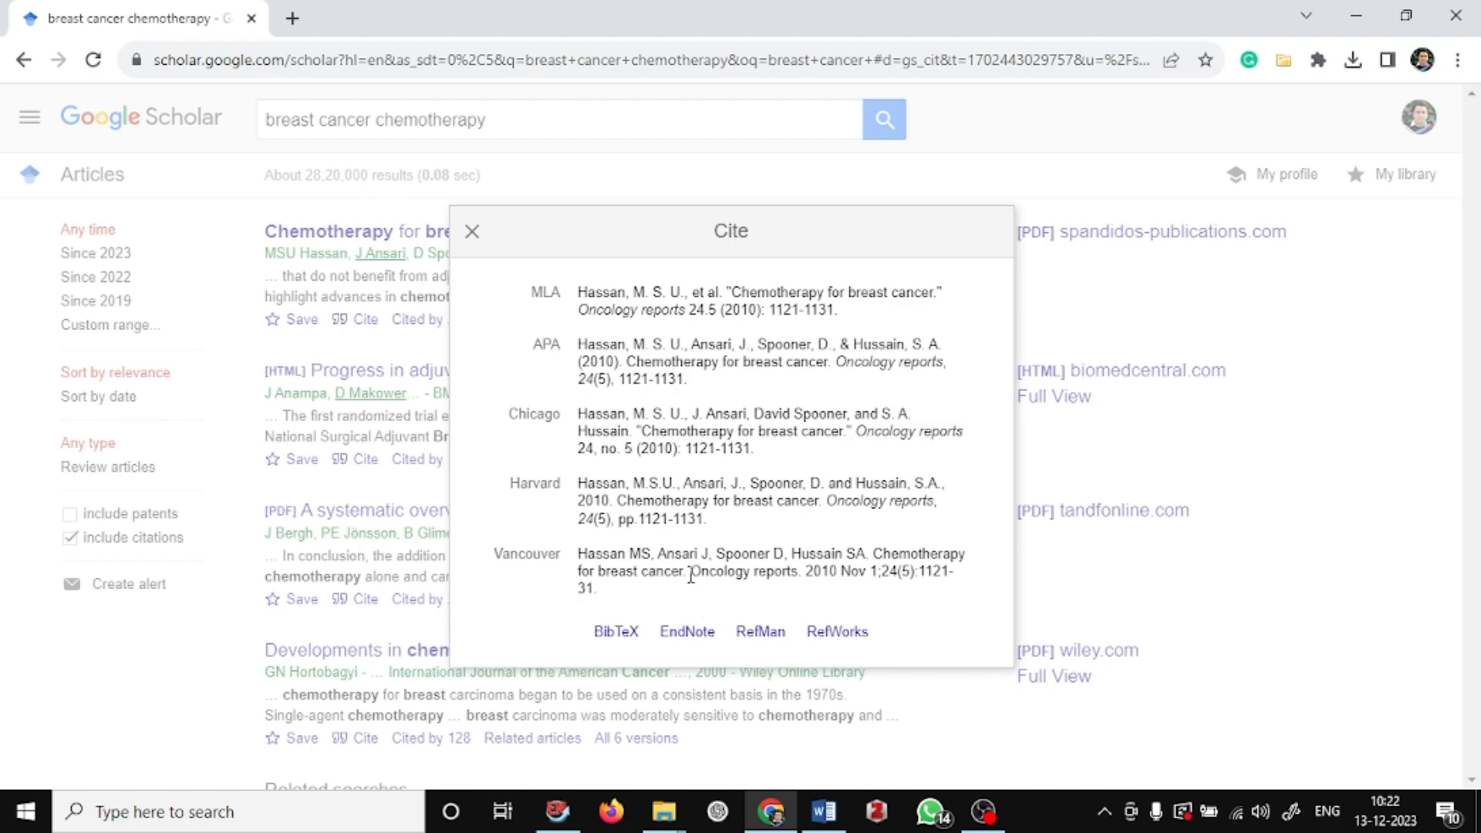
key("alt+Tab")
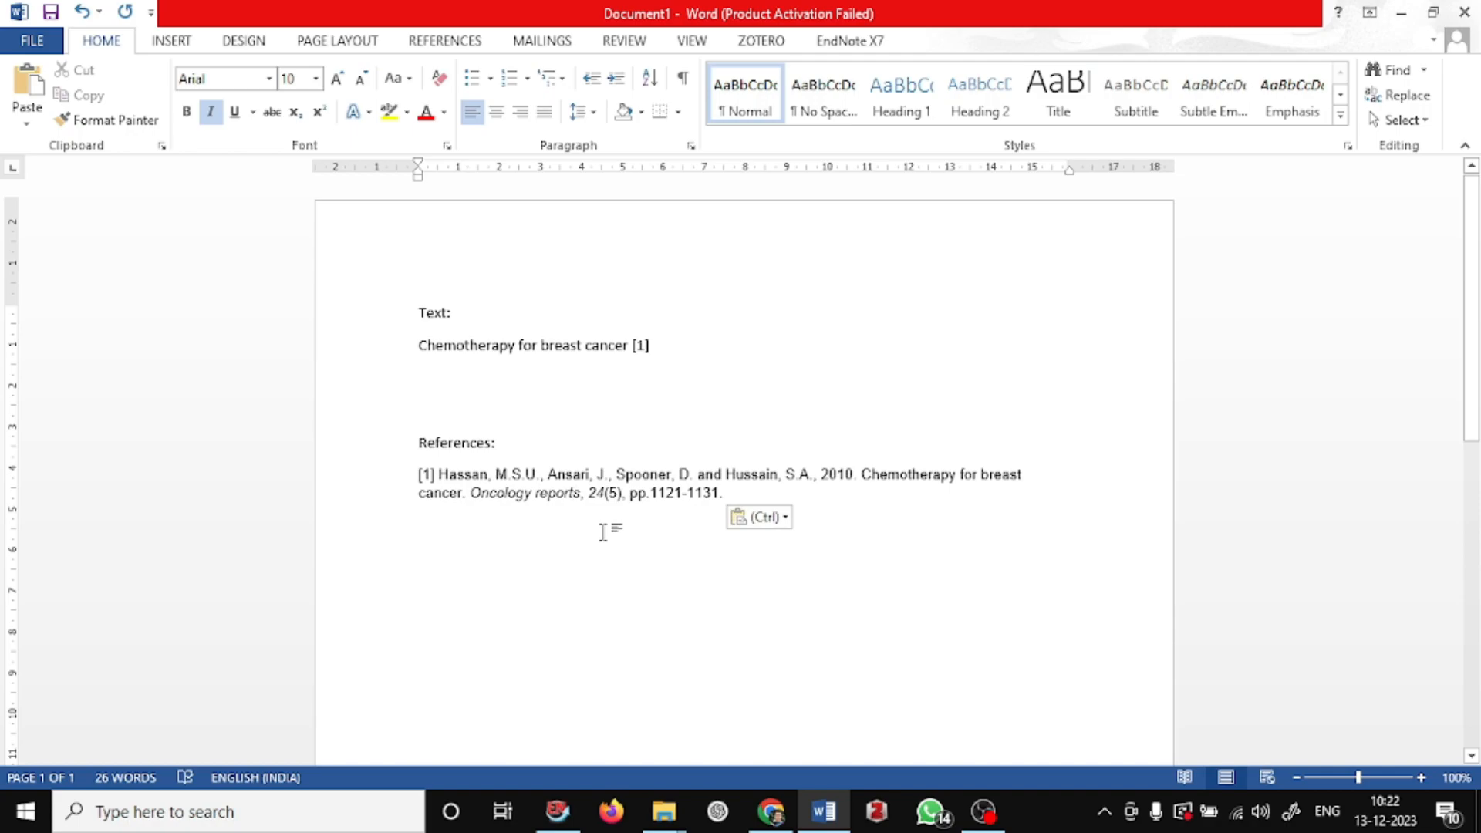
key("alt+Tab")
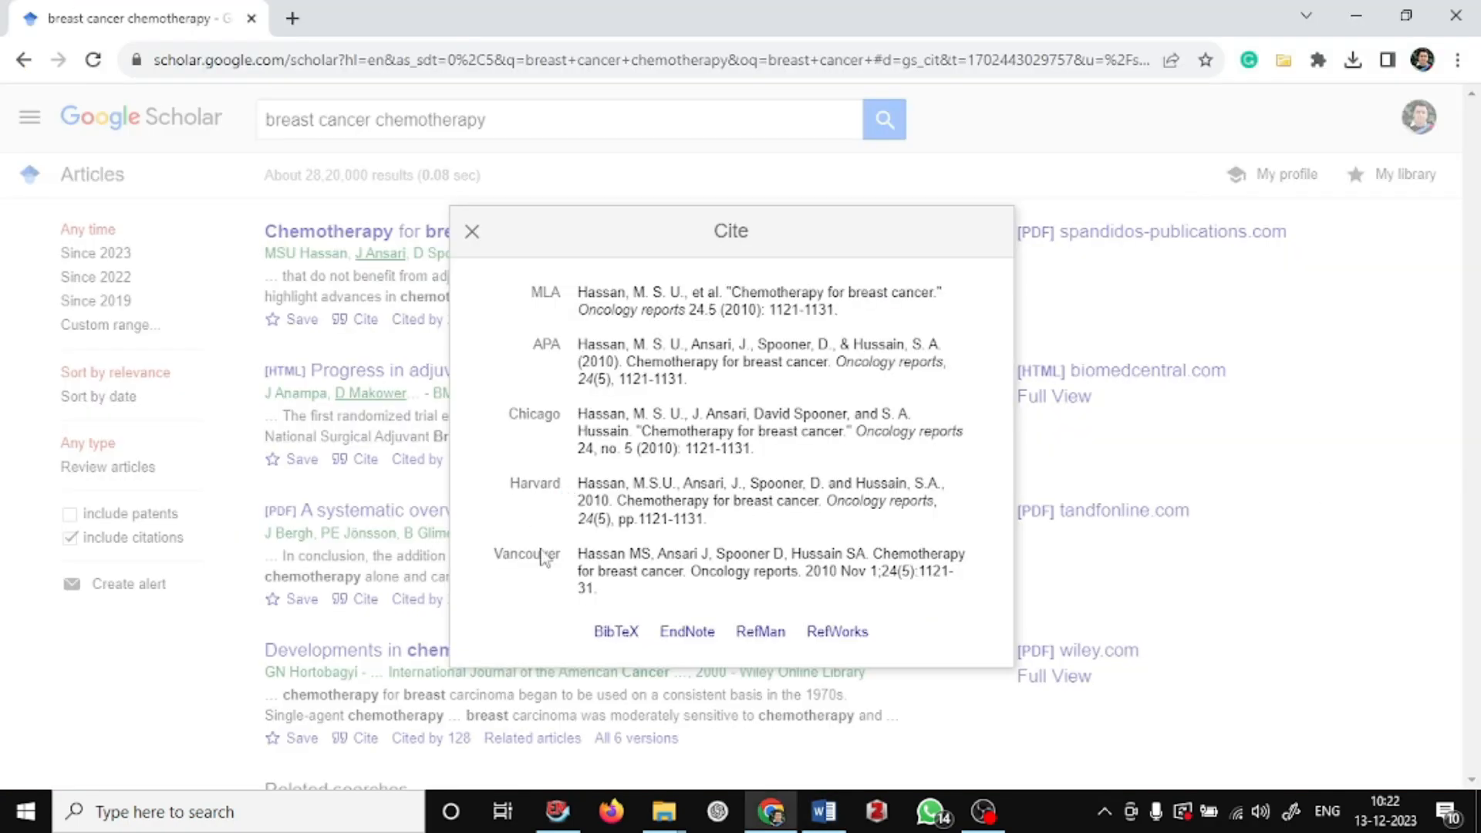
left_click(622, 567)
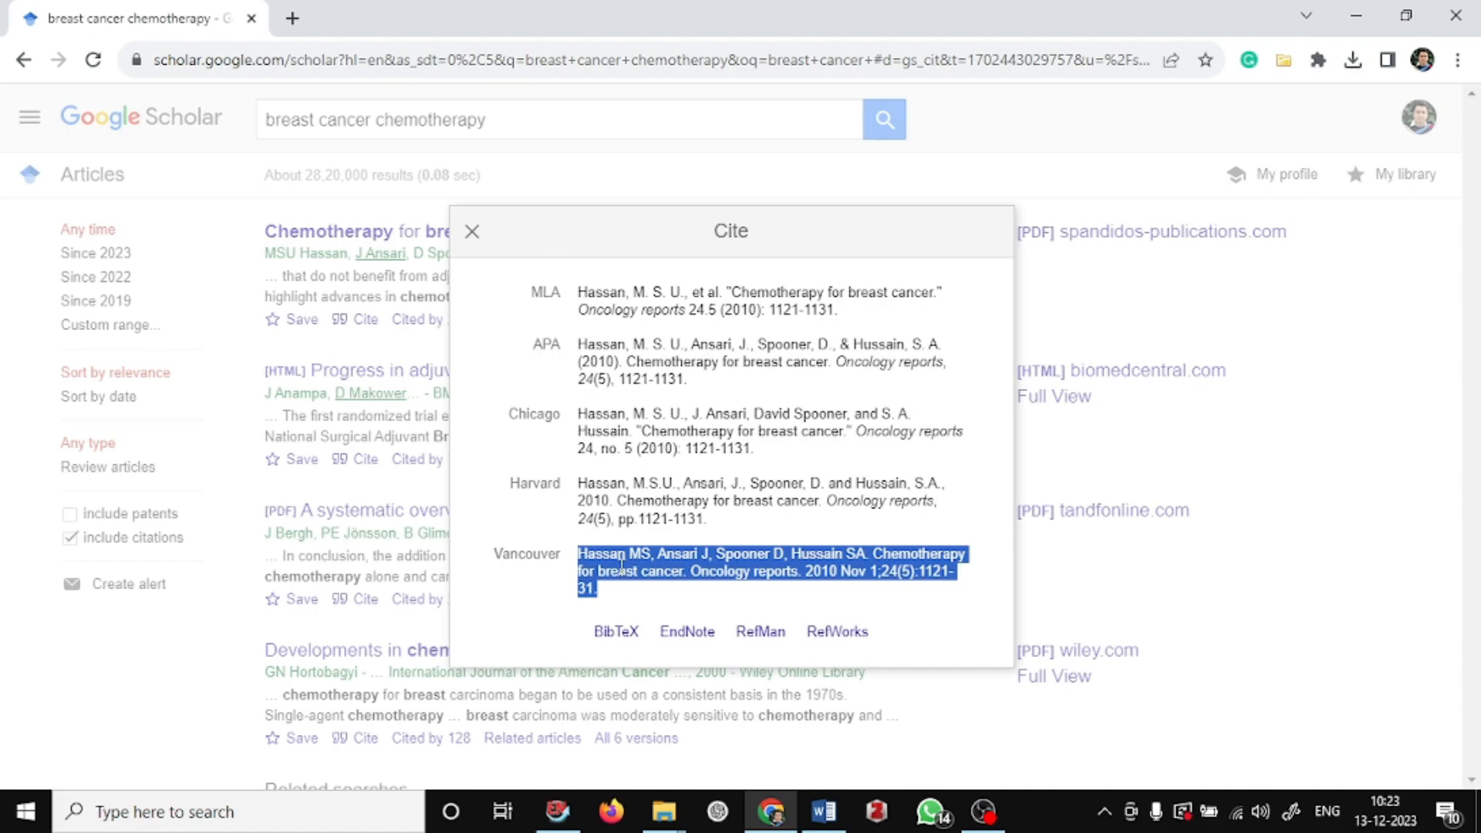
key("alt+Tab")
key("alt+Tab")
key("alt+Tab")
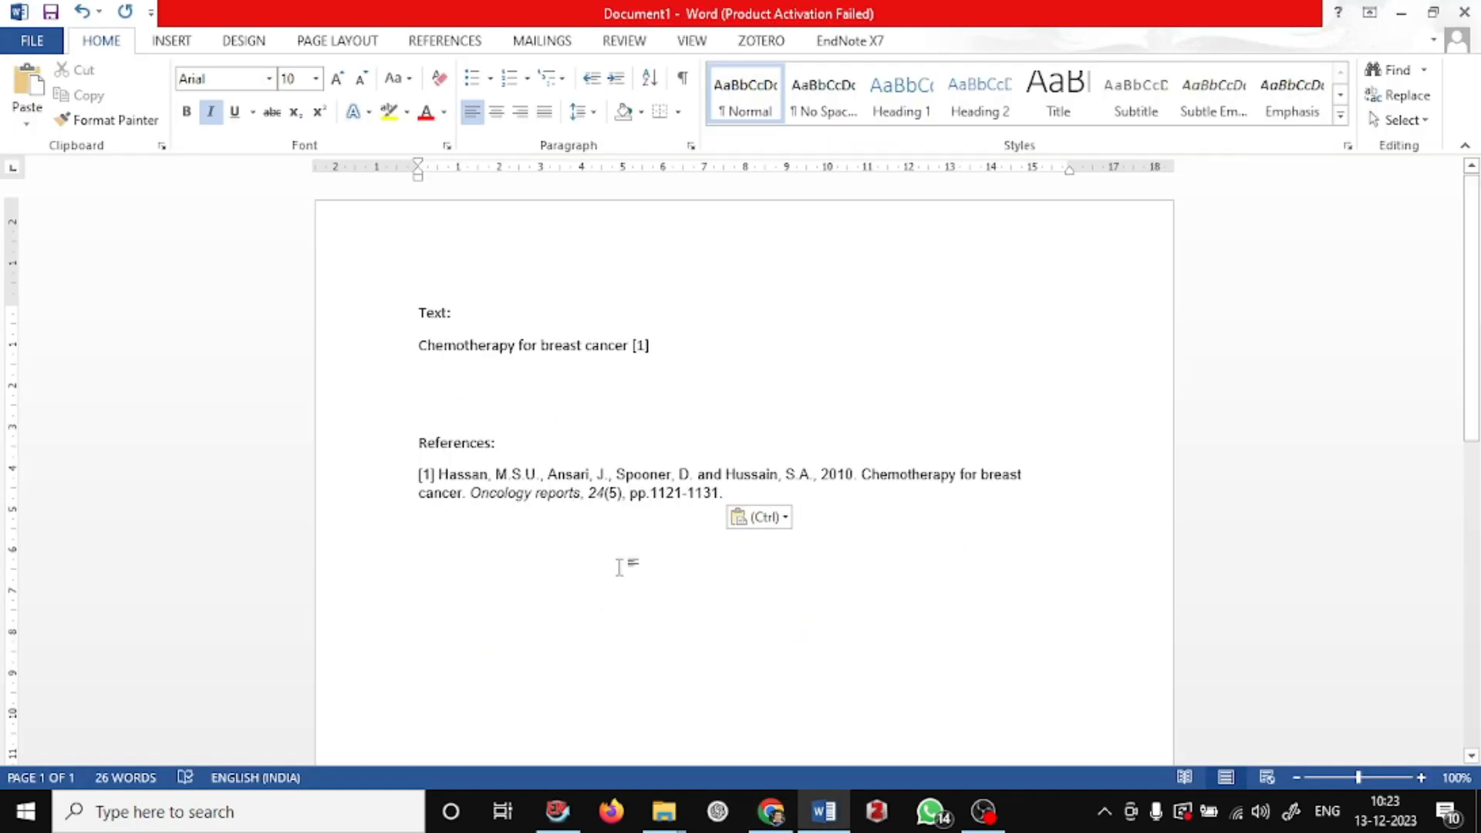
Copy the second Google Scholar result's title, "Progress in adjuvant chemotherapy for breast cancer: an overview", into Word after [1] and a comma, keeping text only.
left_click(725, 493)
key("alt+Tab")
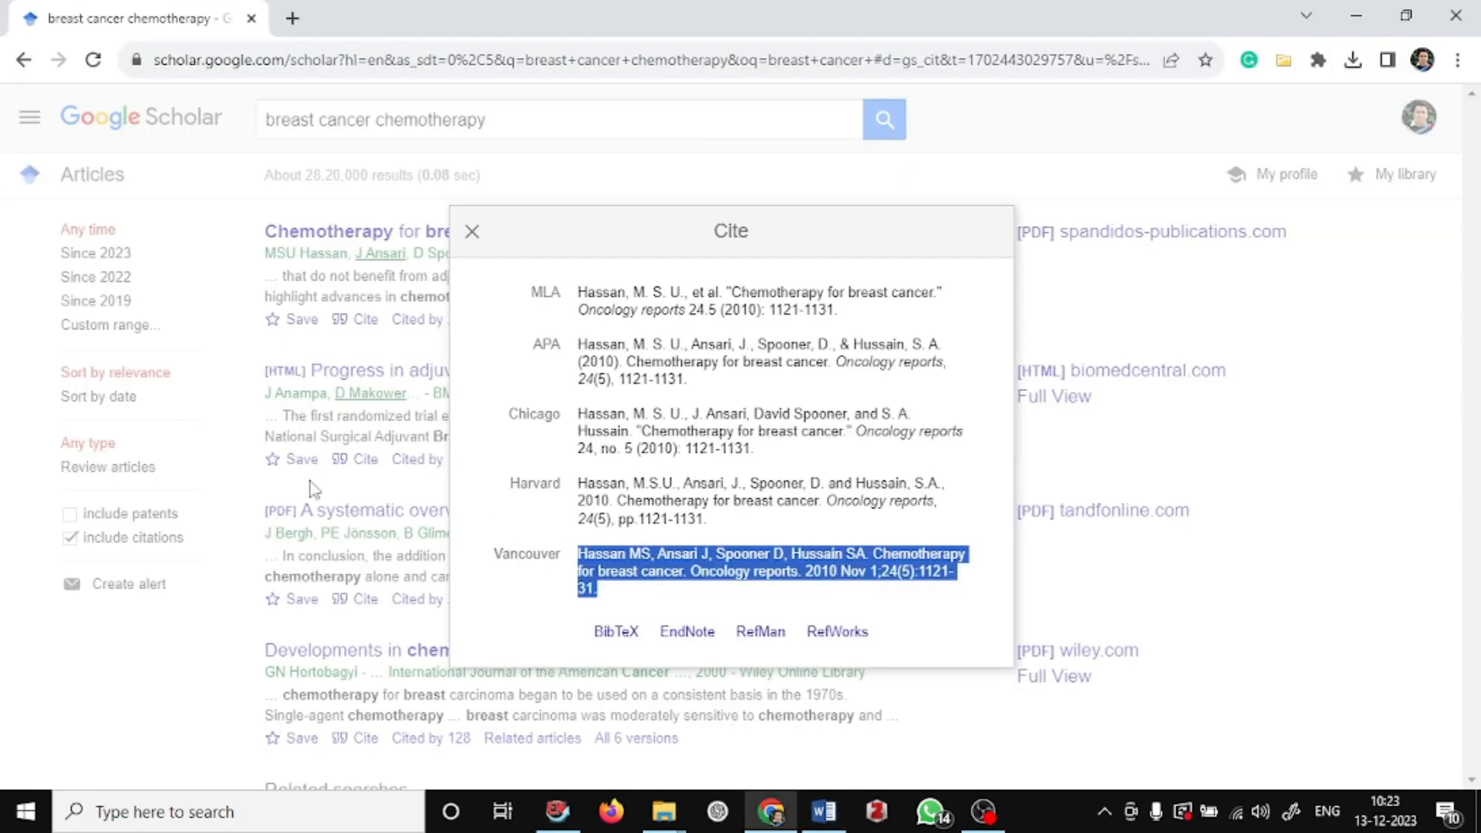
left_click(209, 513)
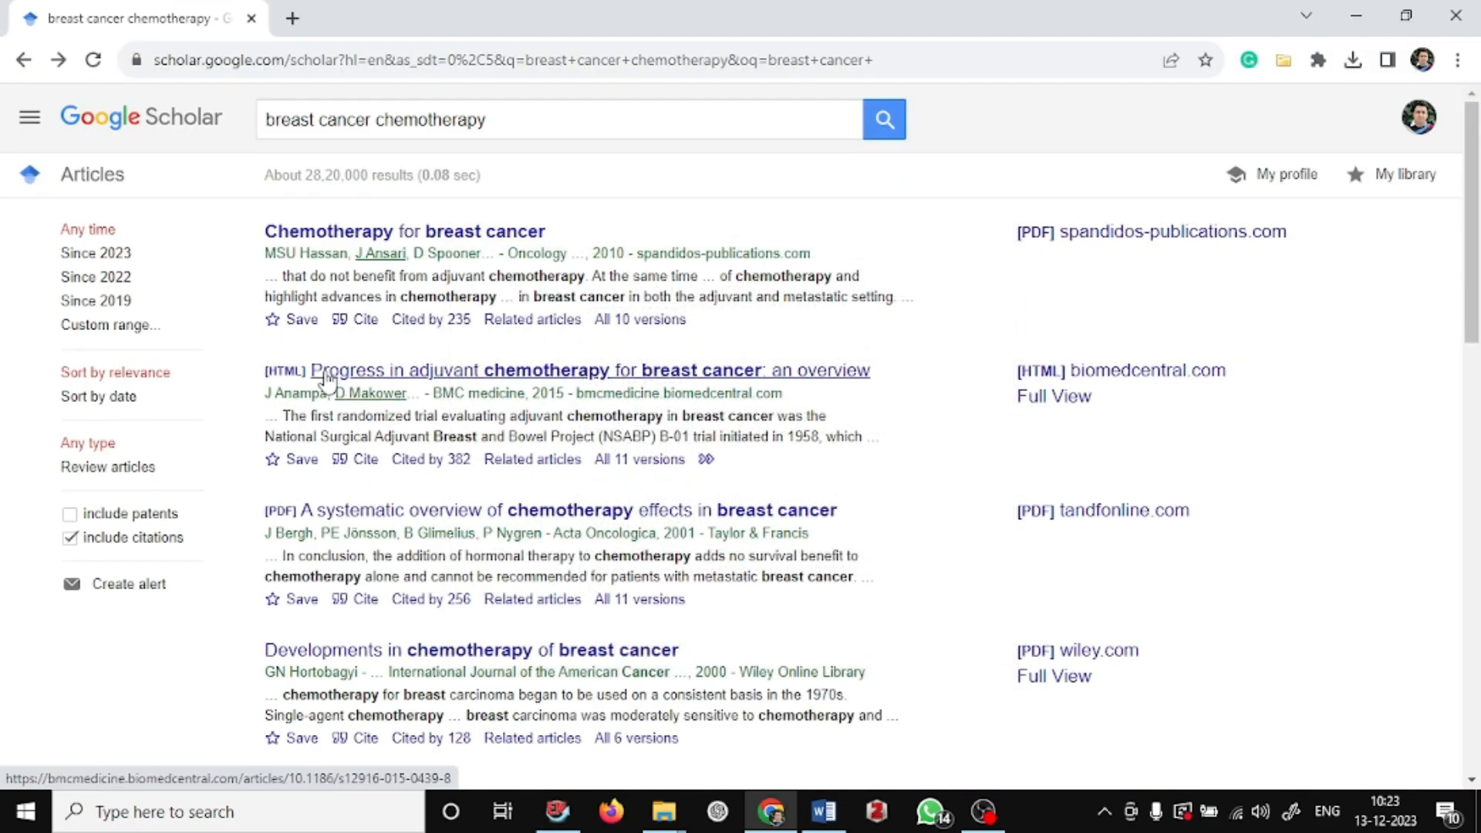
left_click_drag(879, 372, 315, 373)
key("ctrl+c")
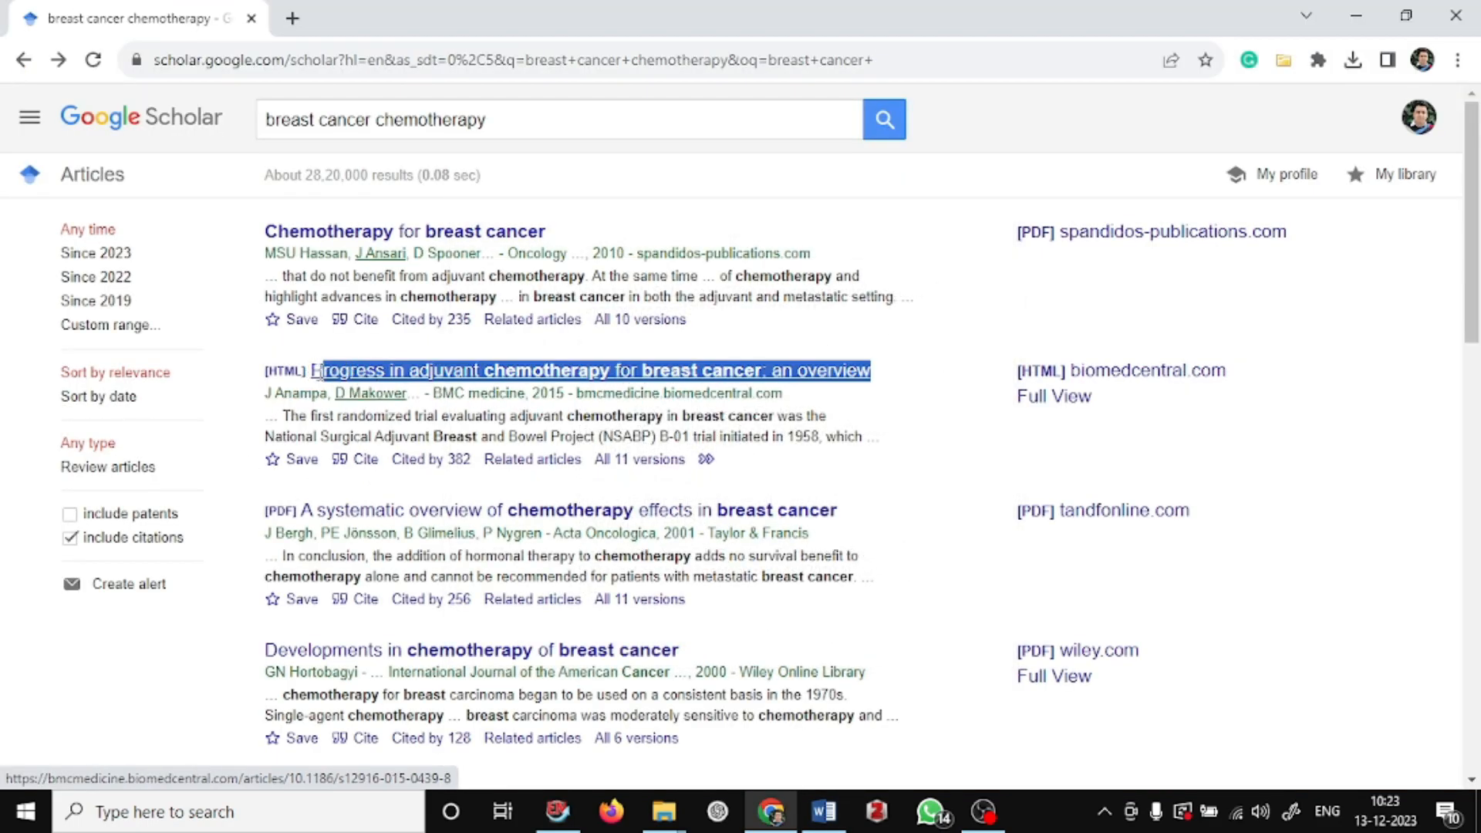
key("alt+Tab")
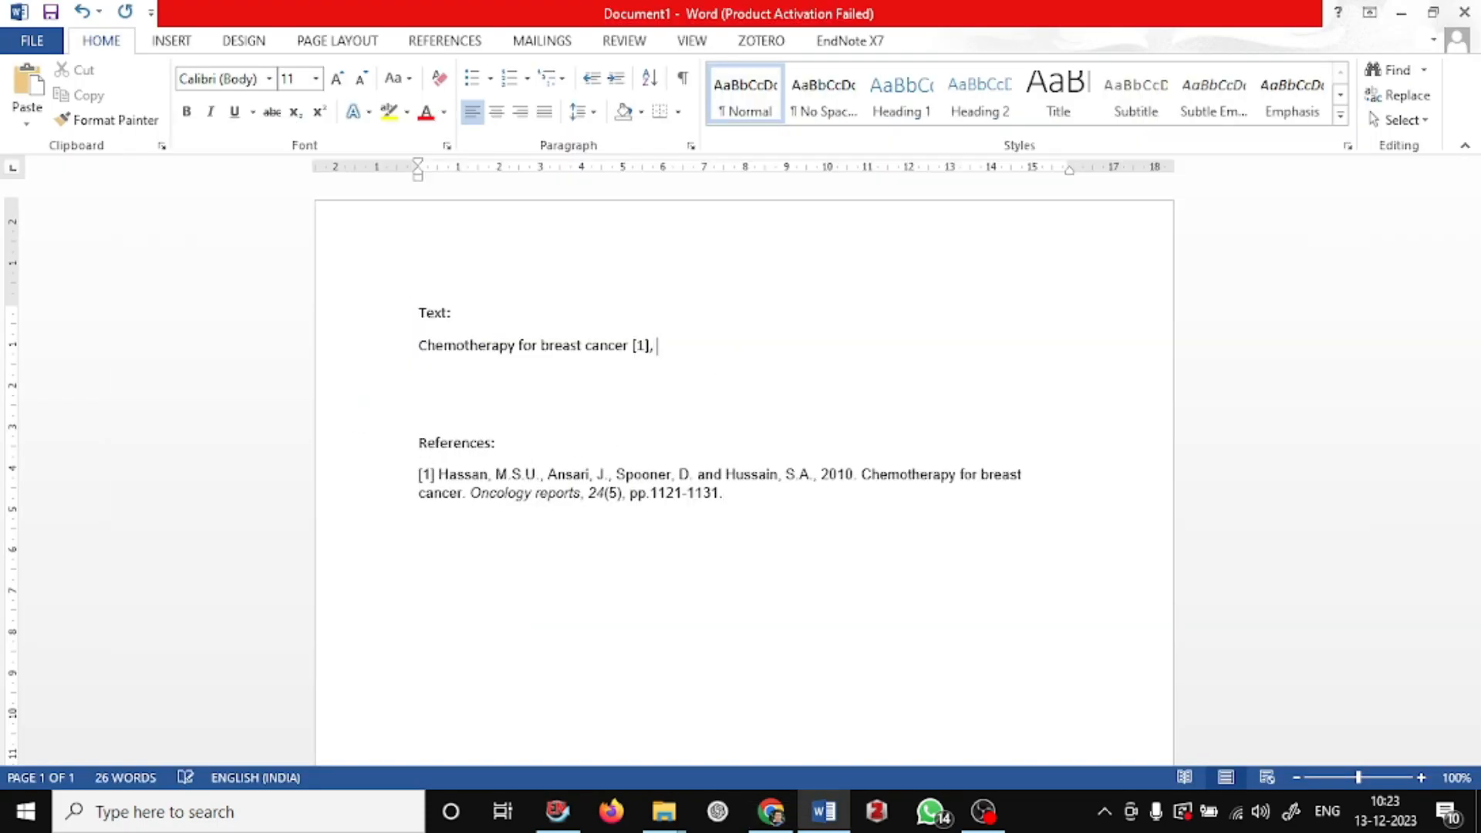
key("ctrl+v")
left_click(926, 397)
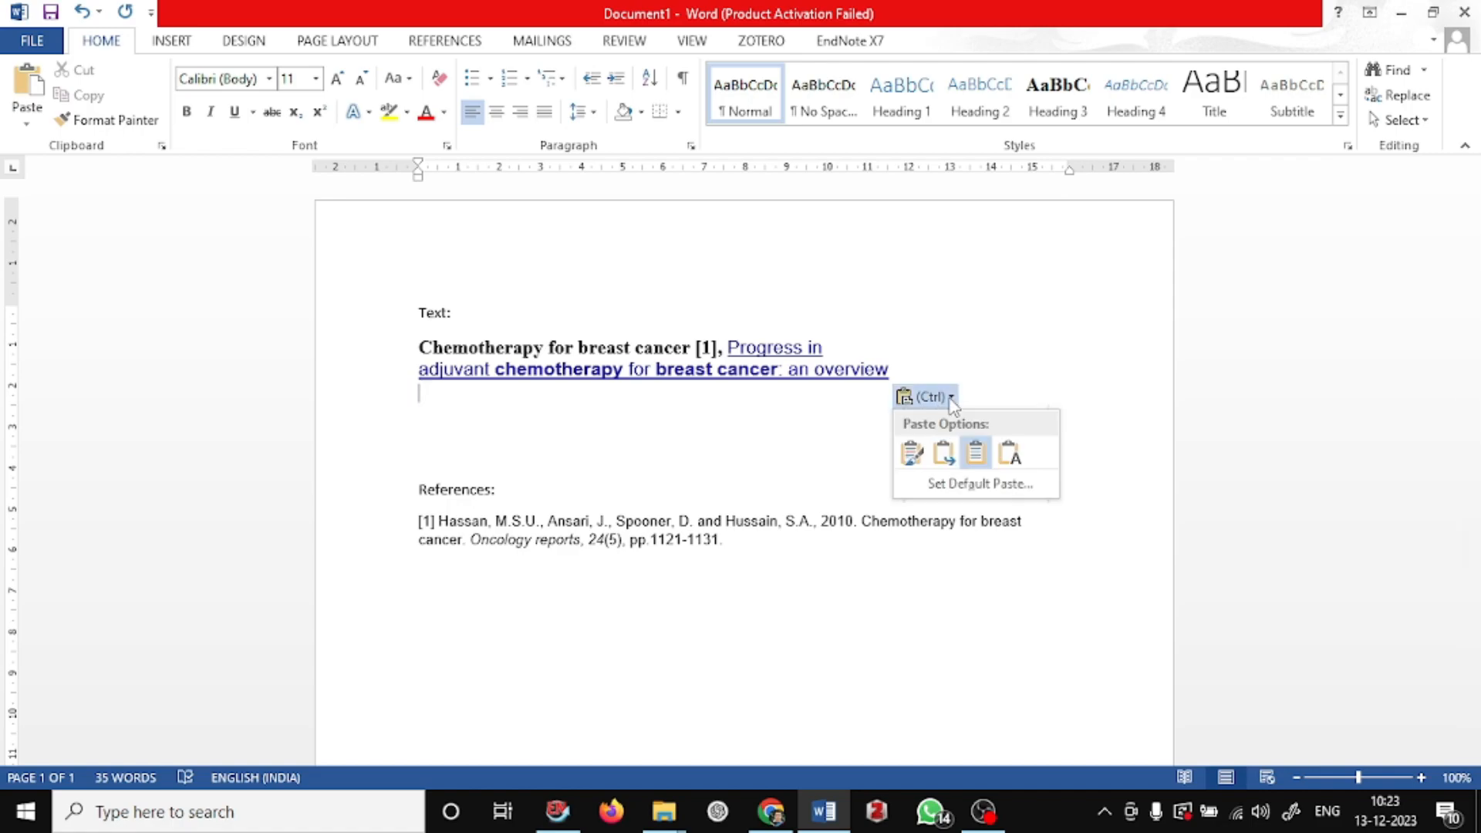
left_click(1006, 452)
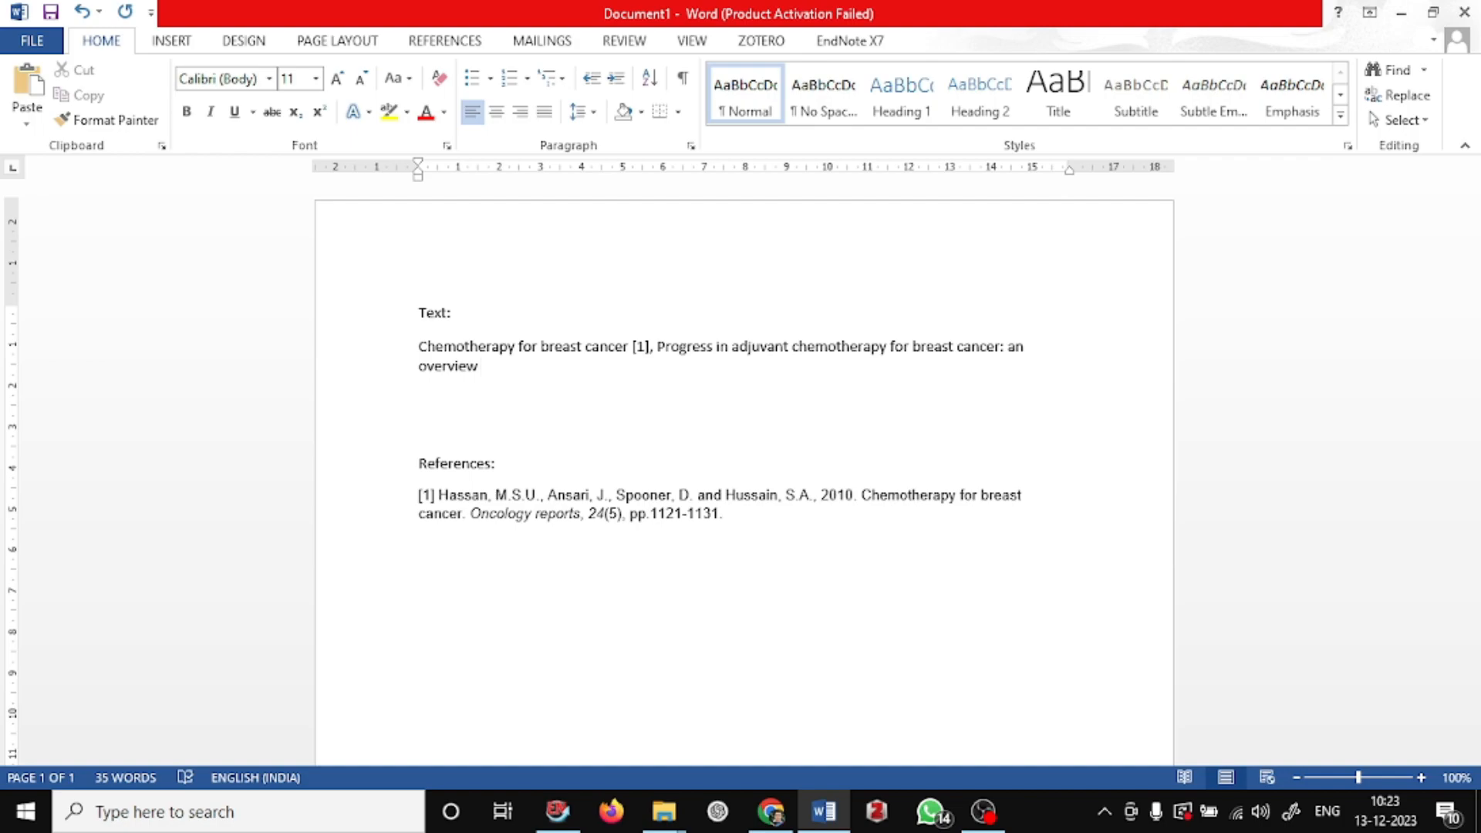
Copy the Harvard citation of the second Google Scholar result in Chrome.
key("alt+Tab")
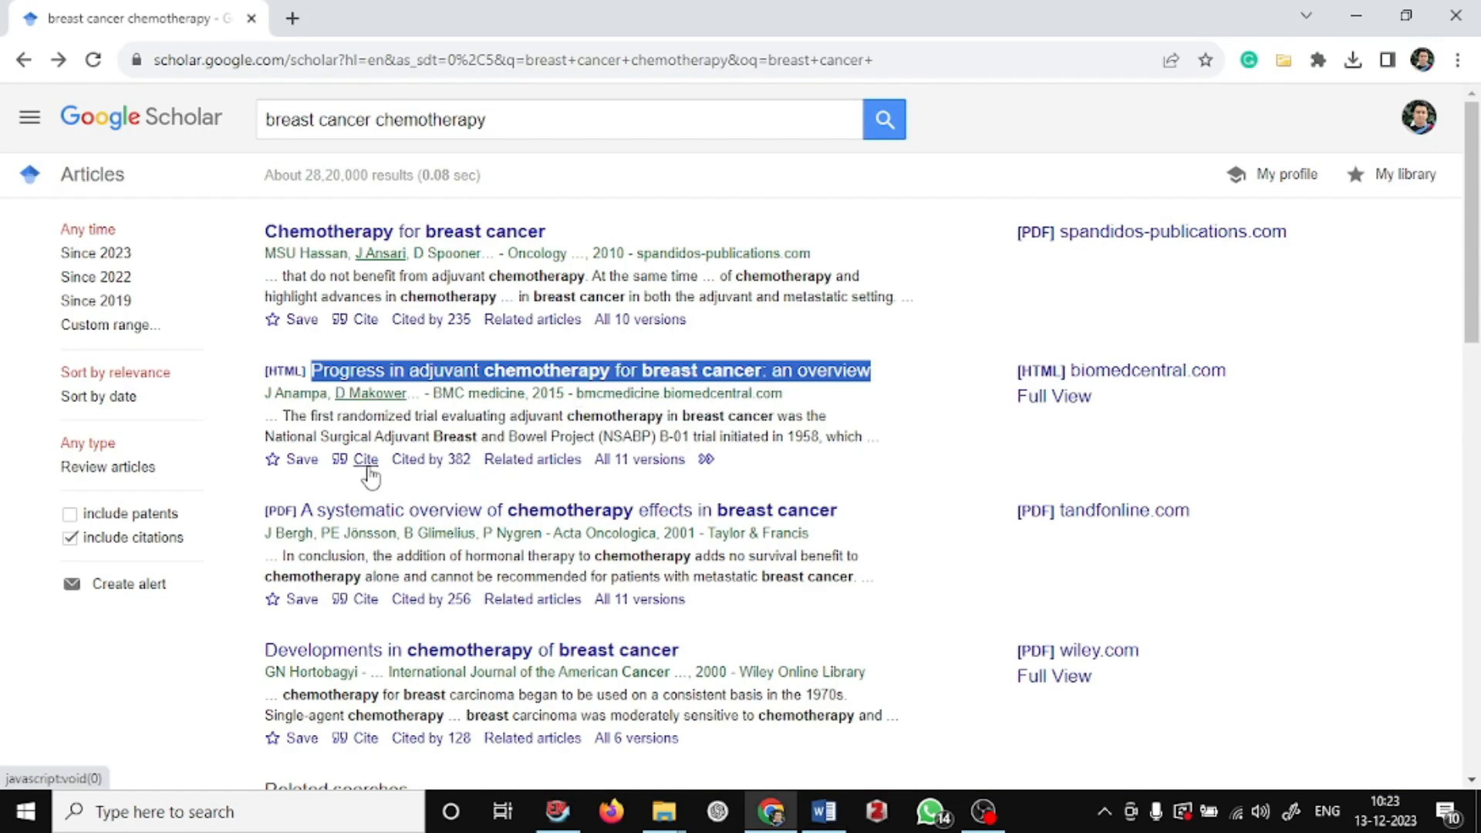
left_click(367, 466)
left_click(654, 511)
key("ctrl+c")
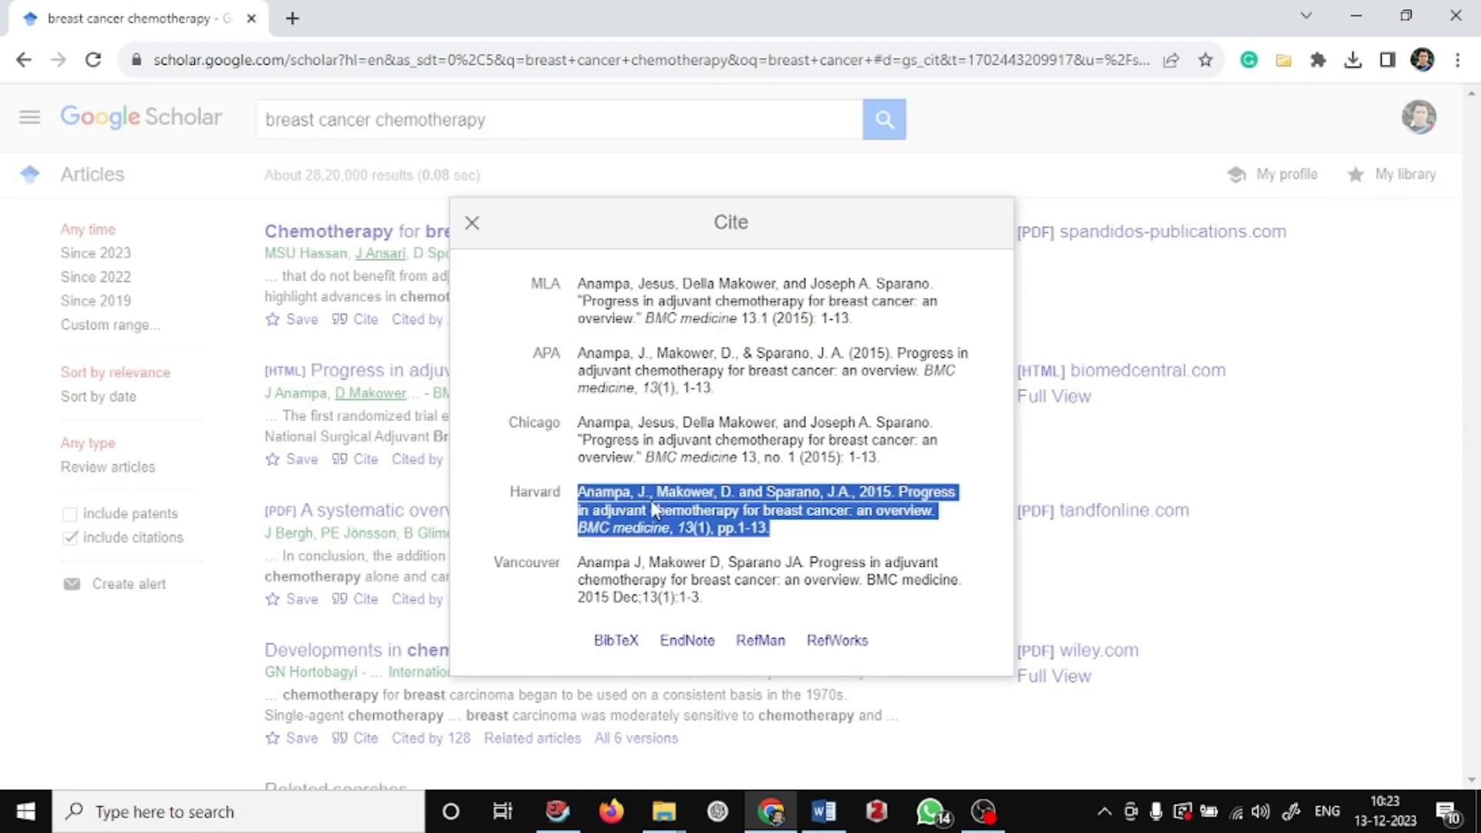
Add the citation marker [2] after the second article title in the Word document.
key("alt+Tab")
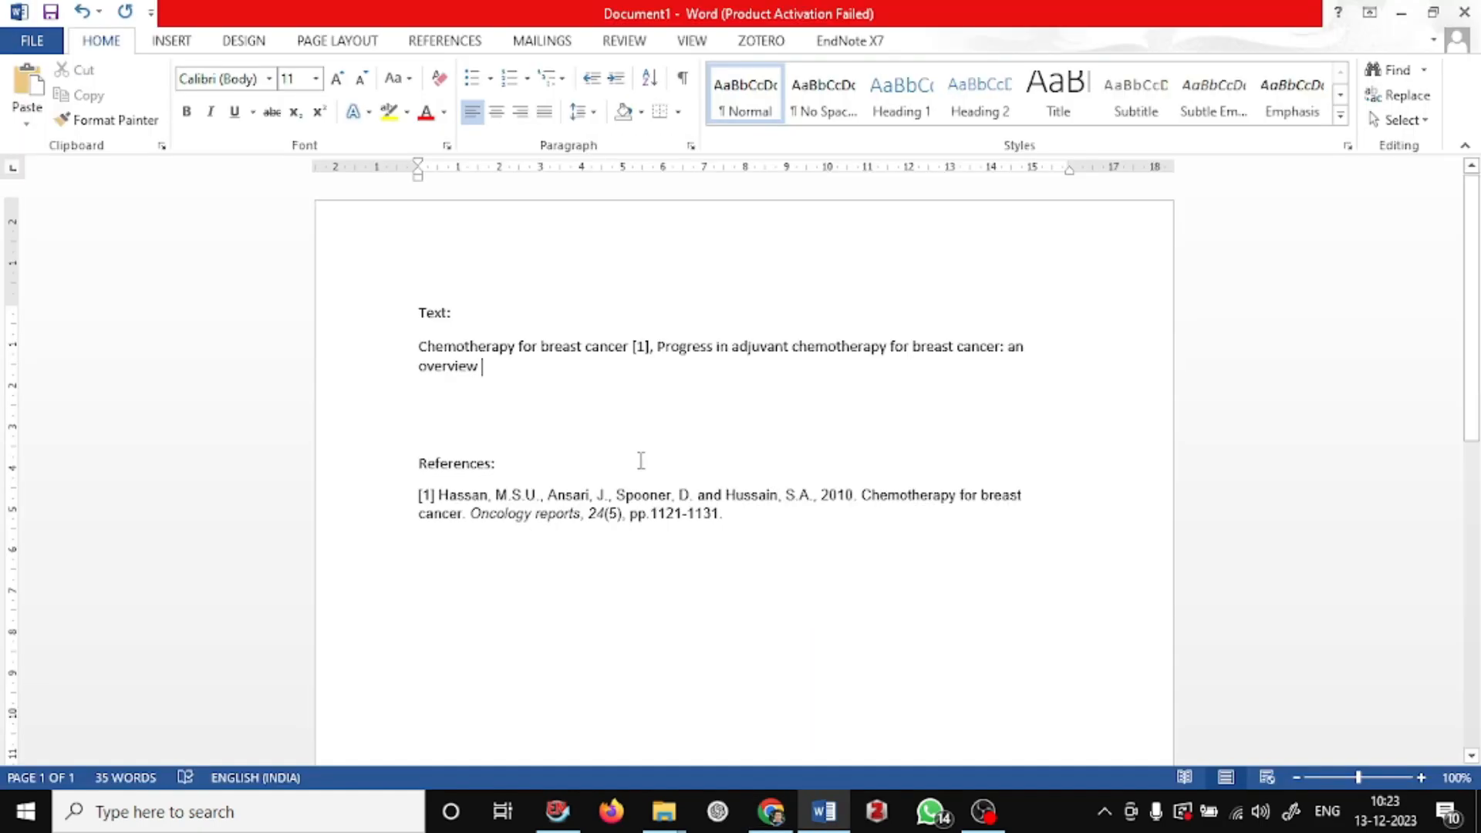
type("[]")
left_click(486, 366)
type("2")
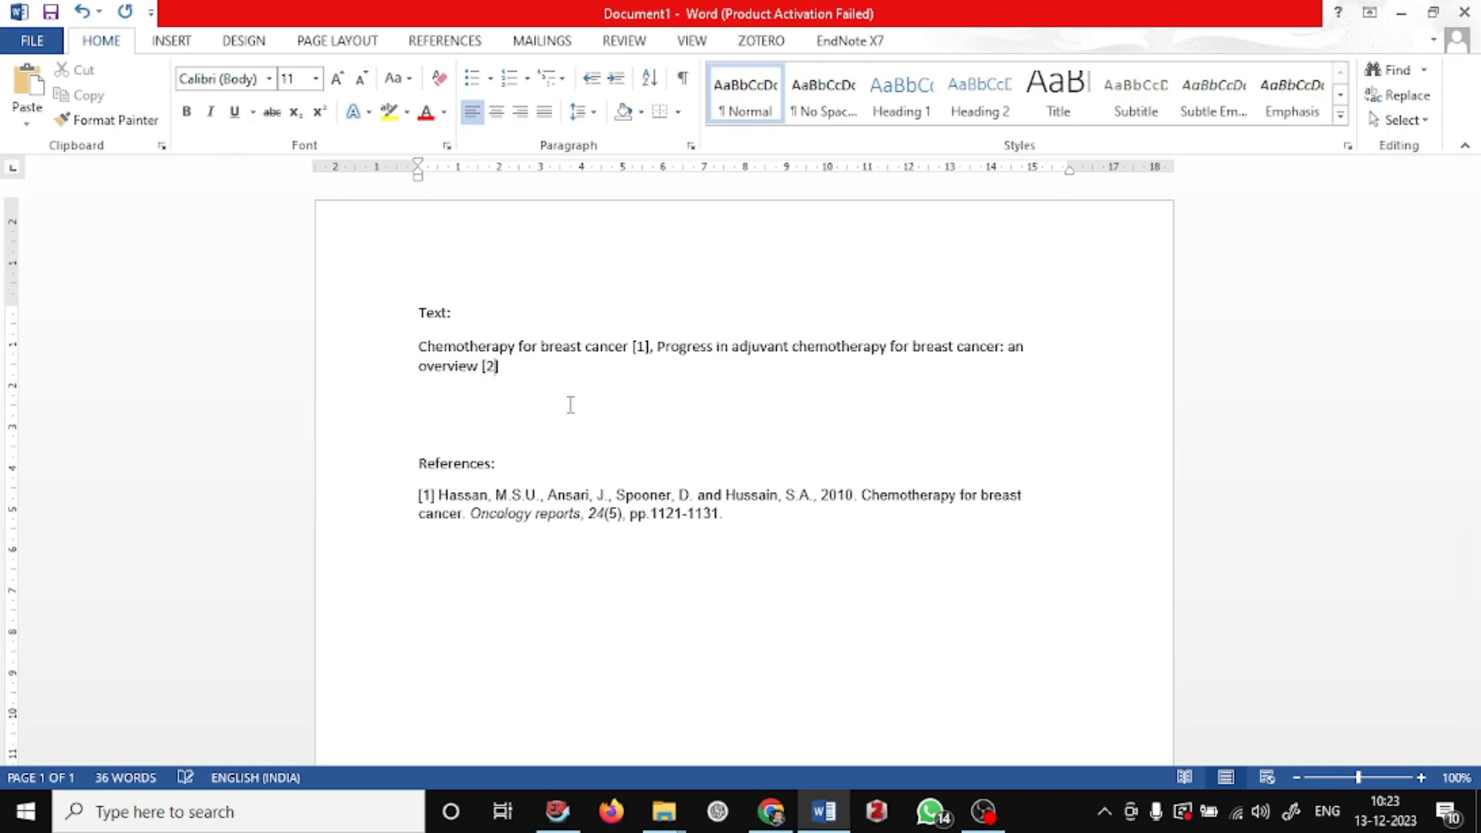
Add a second reference entry numbered [2] below the first and paste the copied Harvard citation after the number.
left_click(824, 523)
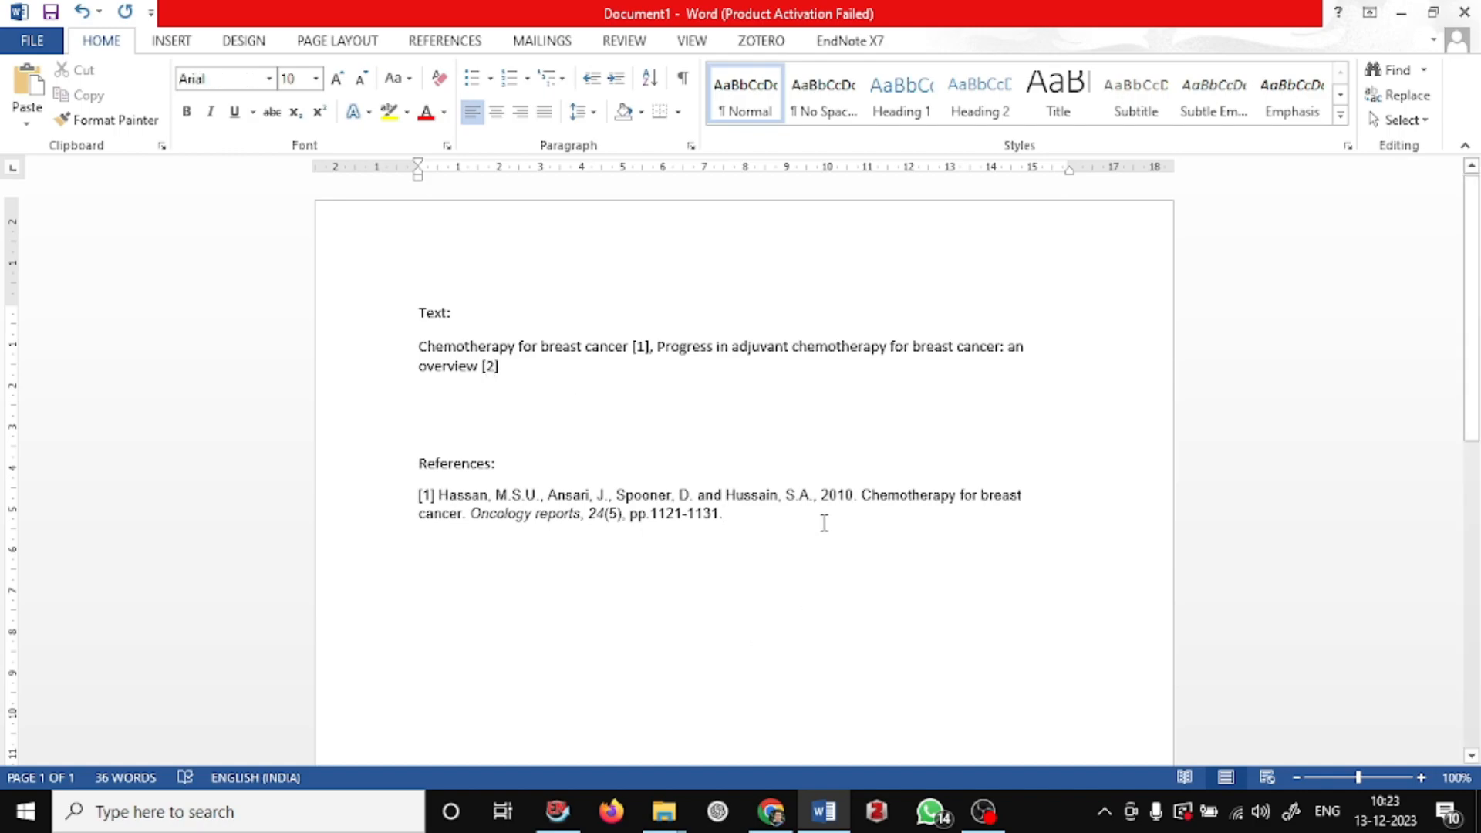
key("Return")
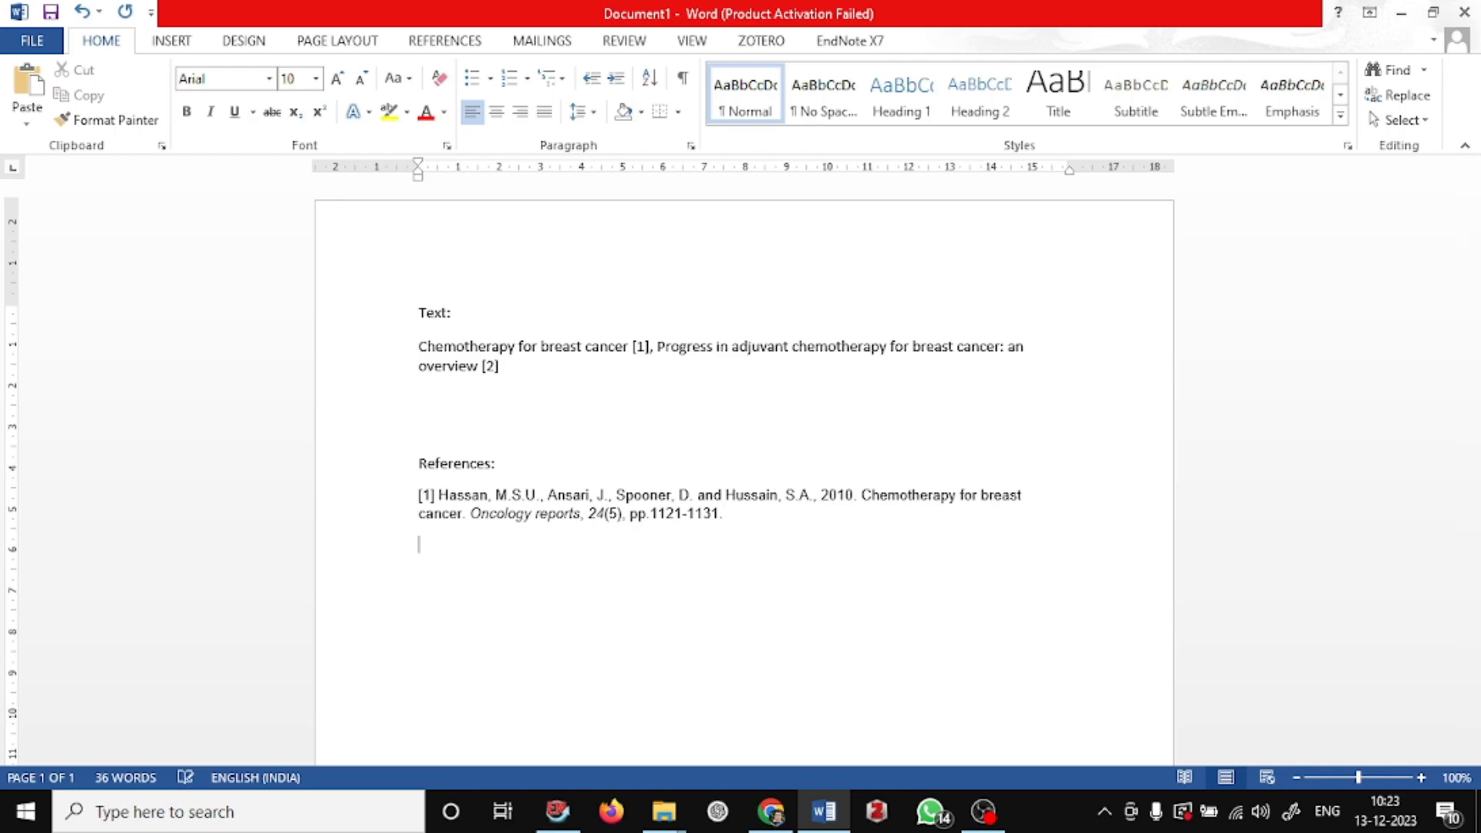
type("[]")
type("2")
key("Right")
key("ctrl+v")
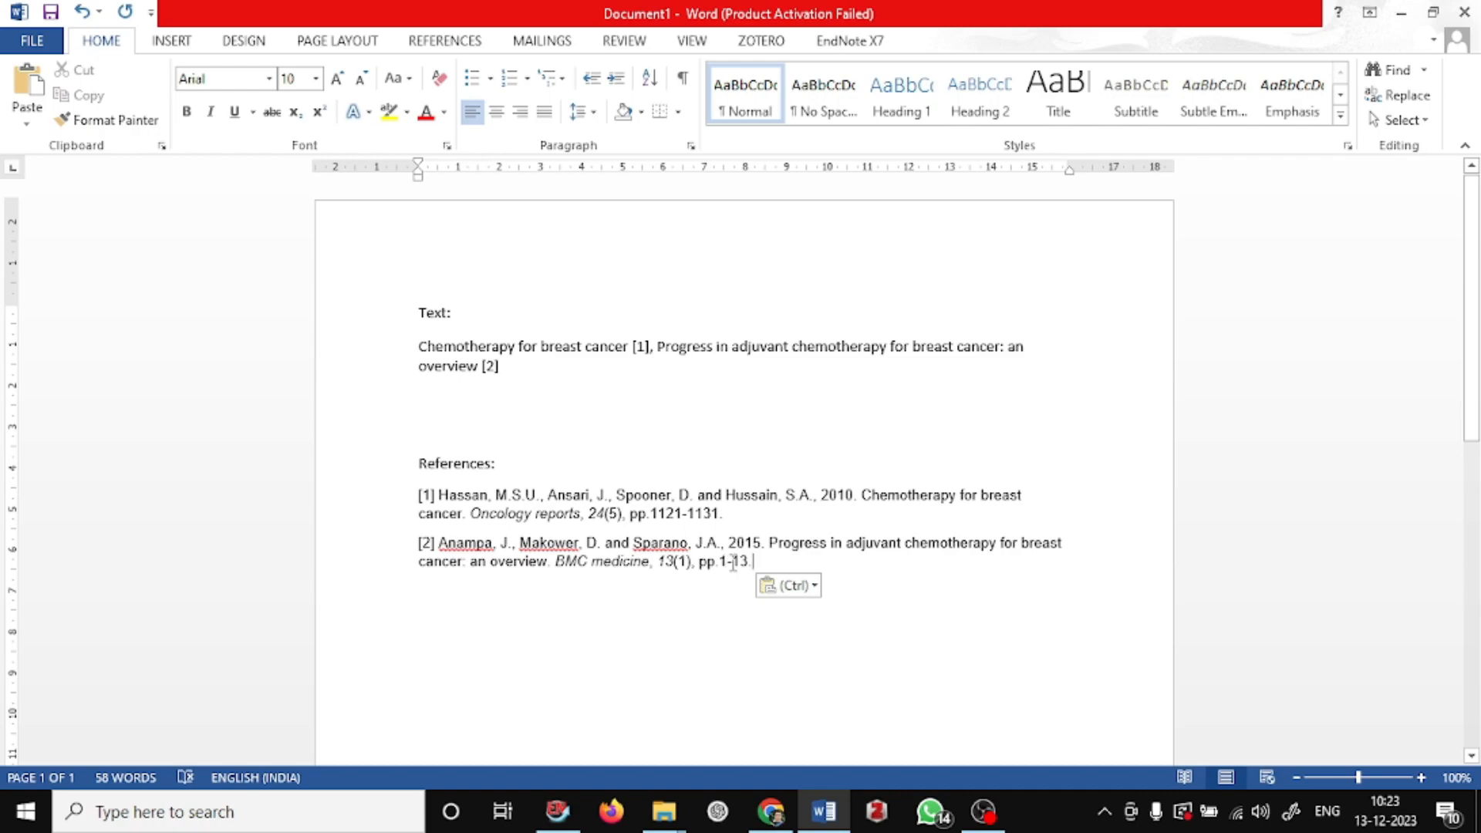
left_click_drag(719, 562, 699, 563)
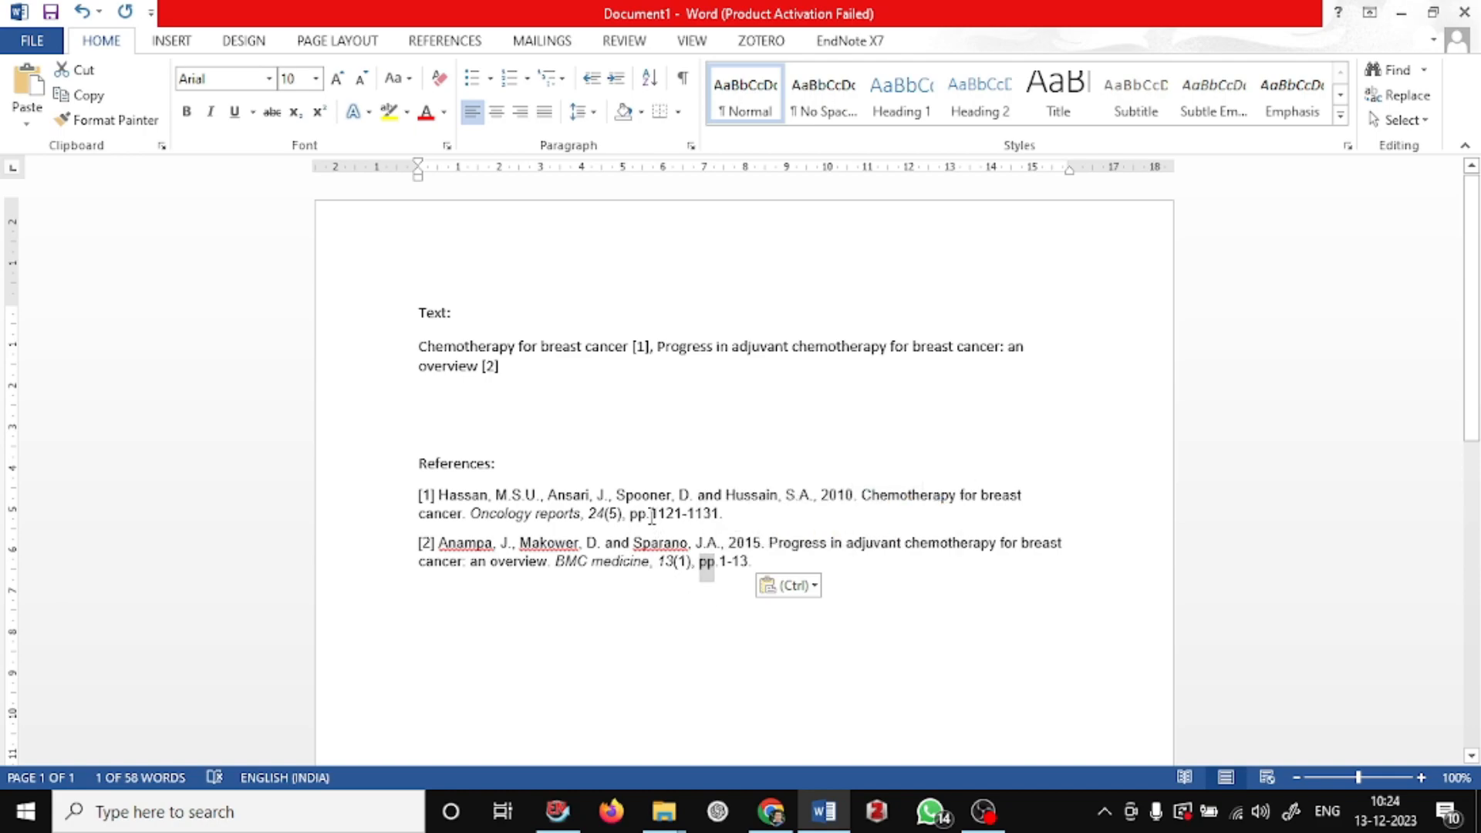
left_click_drag(650, 515, 632, 515)
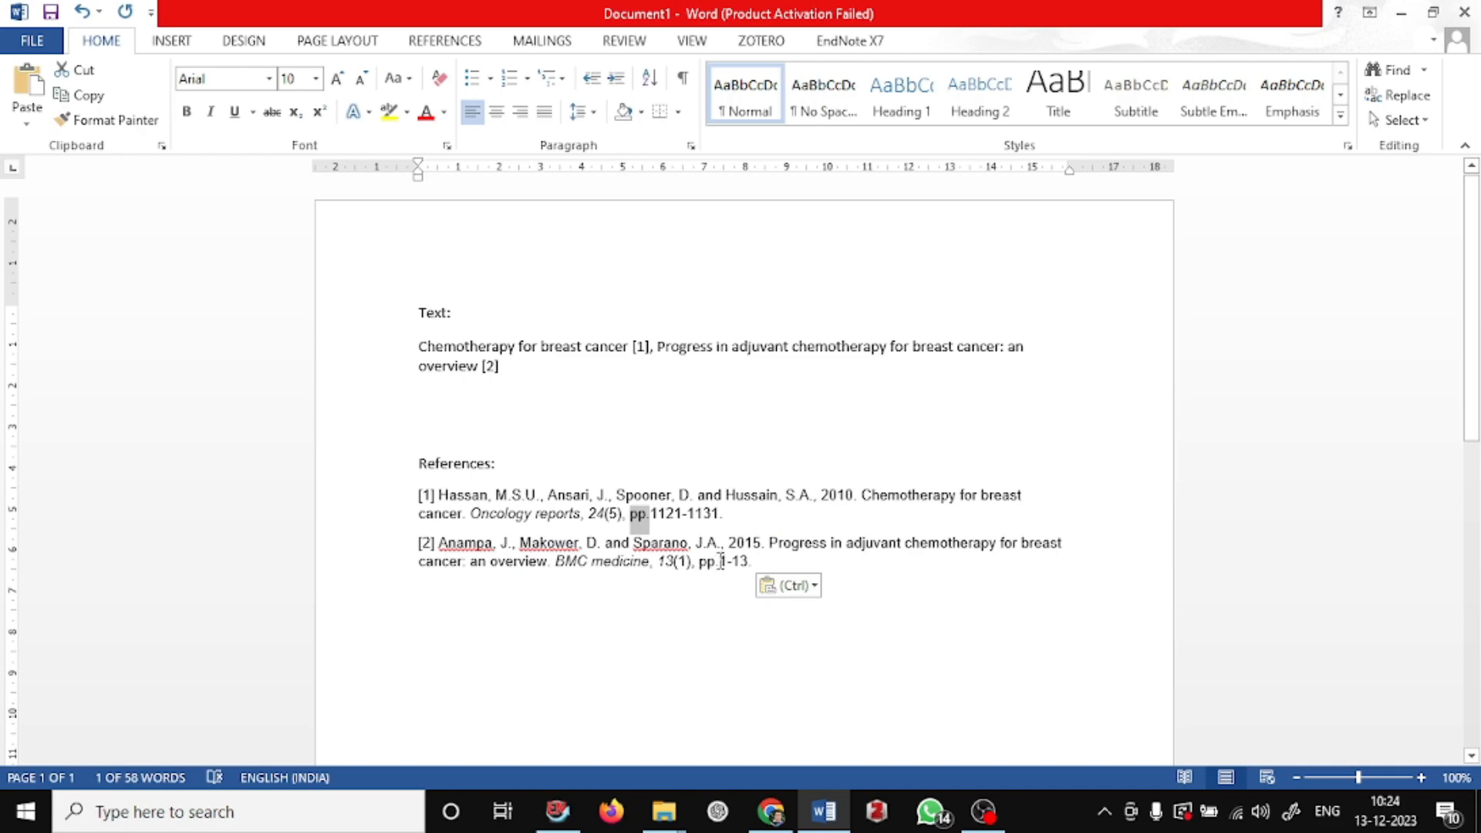
Copy the title of the third Google Scholar result, "A systematic overview of chemotherapy effects in breast cancer", in Chrome.
mouse_move(720, 561)
left_mouse_down()
mouse_move(686, 563)
mouse_move(699, 562)
left_mouse_up()
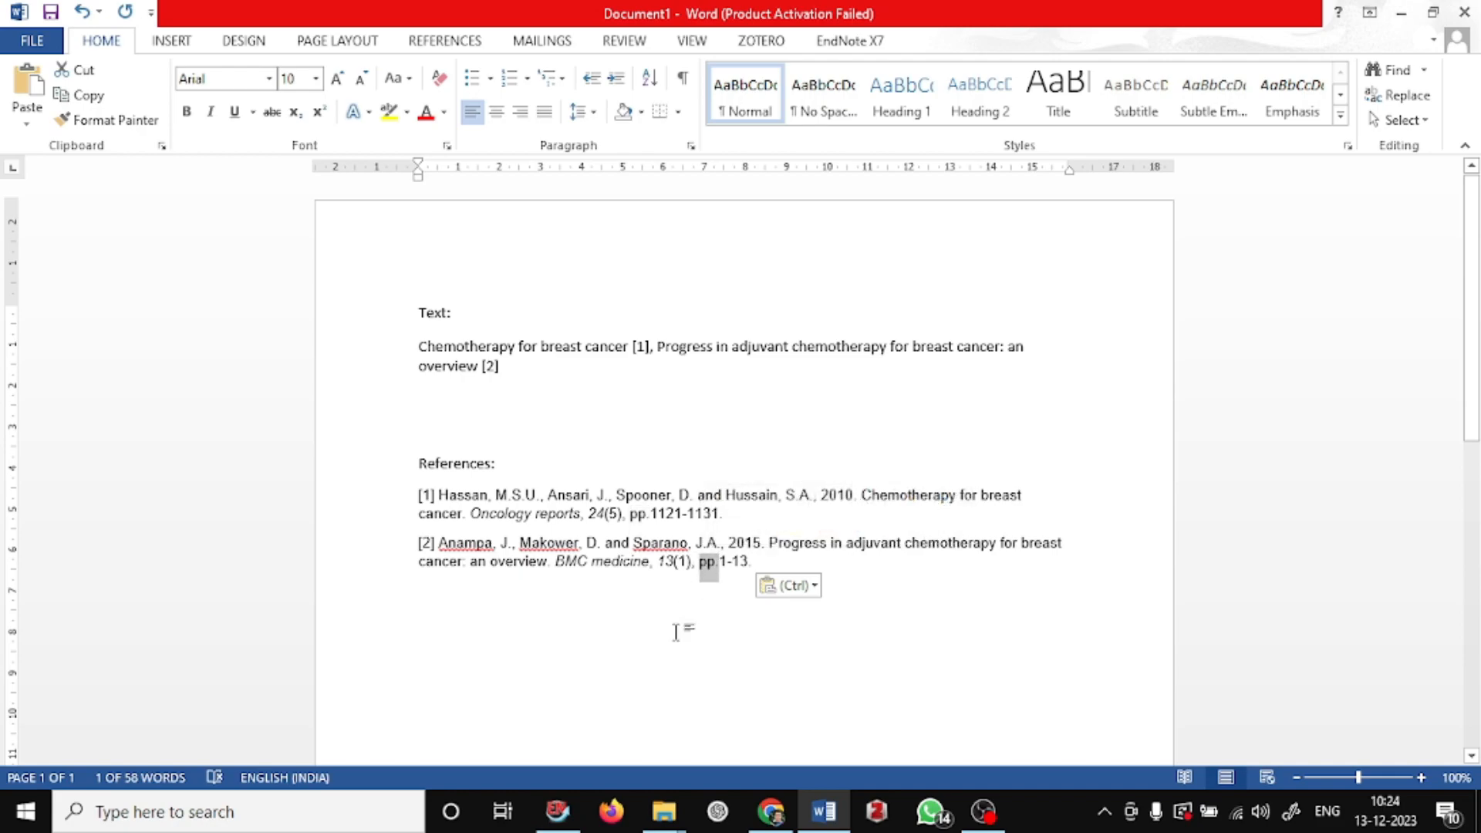
left_click(569, 383)
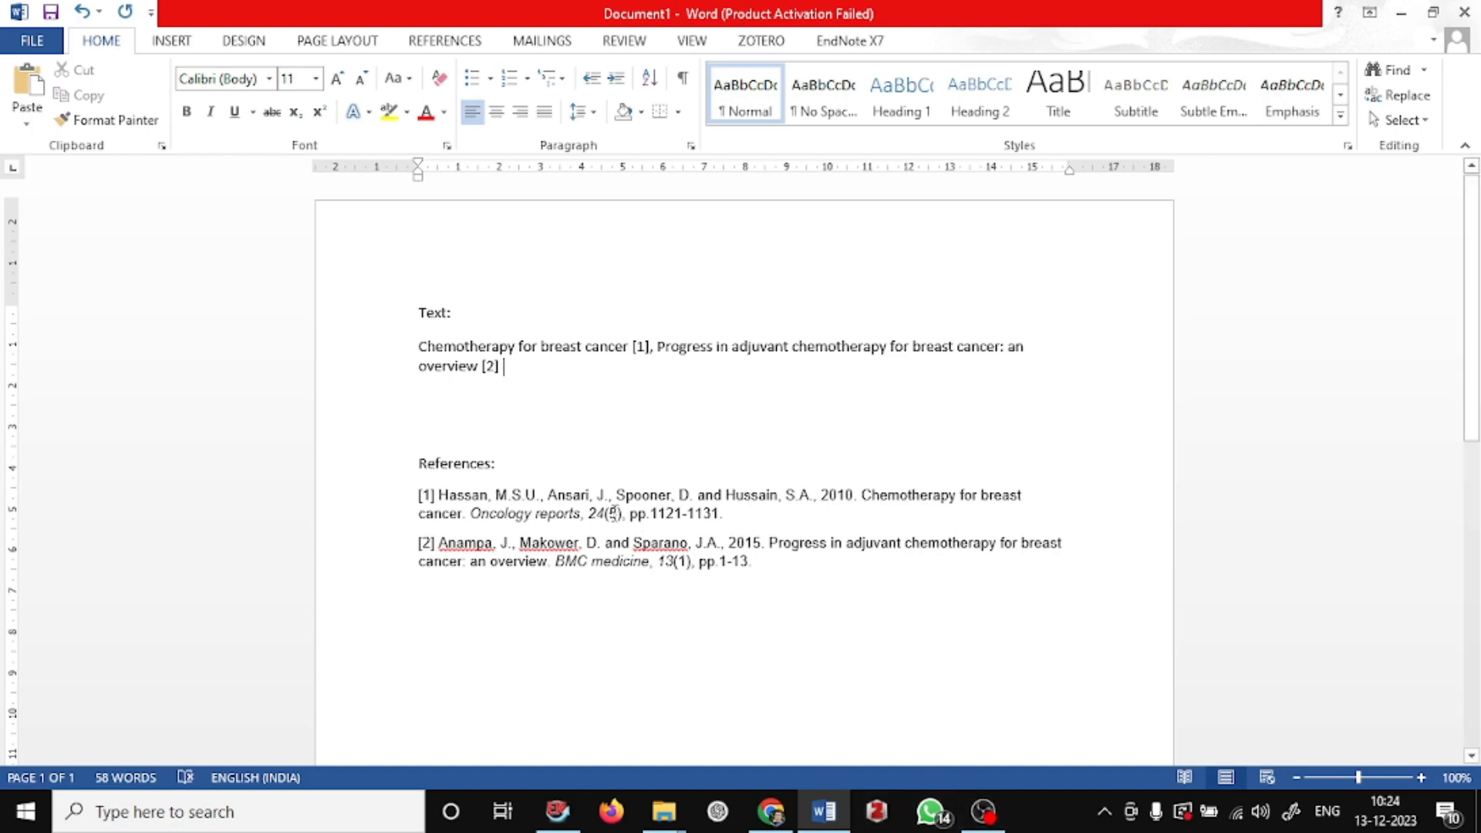
key("alt+Tab")
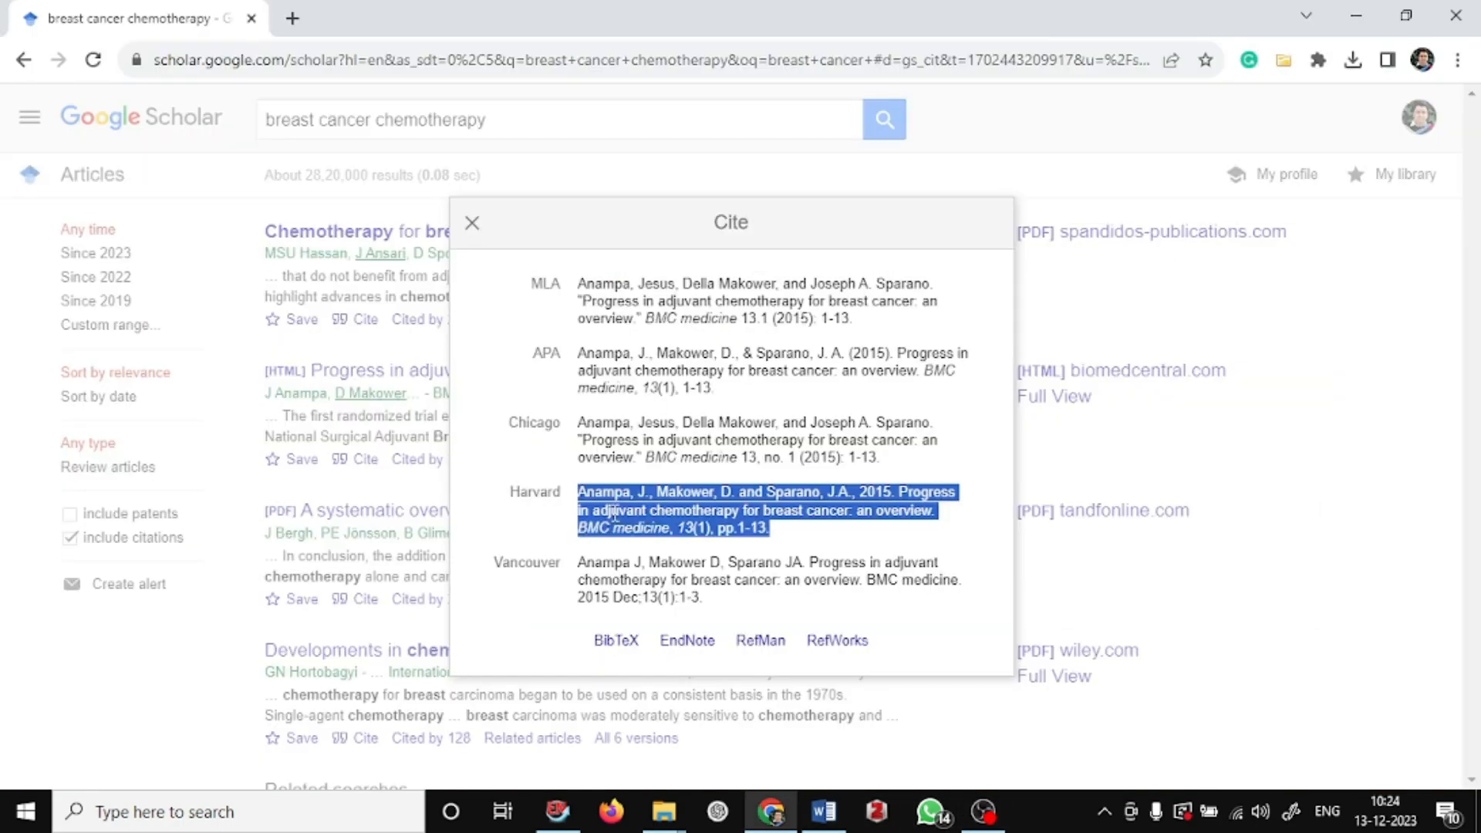
left_click(193, 636)
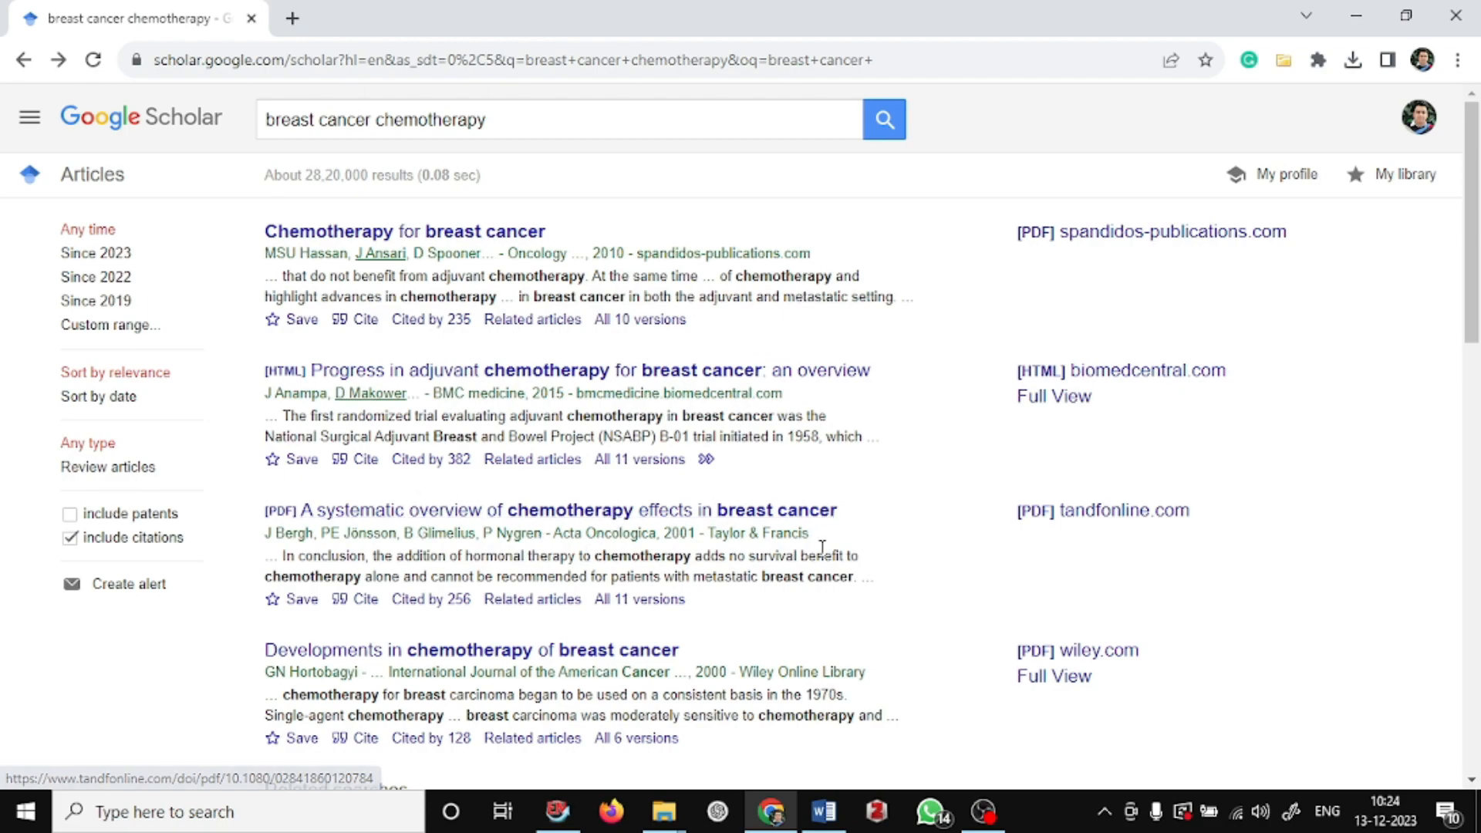
left_click_drag(849, 514, 304, 504)
key("ctrl+c")
key("alt+Tab")
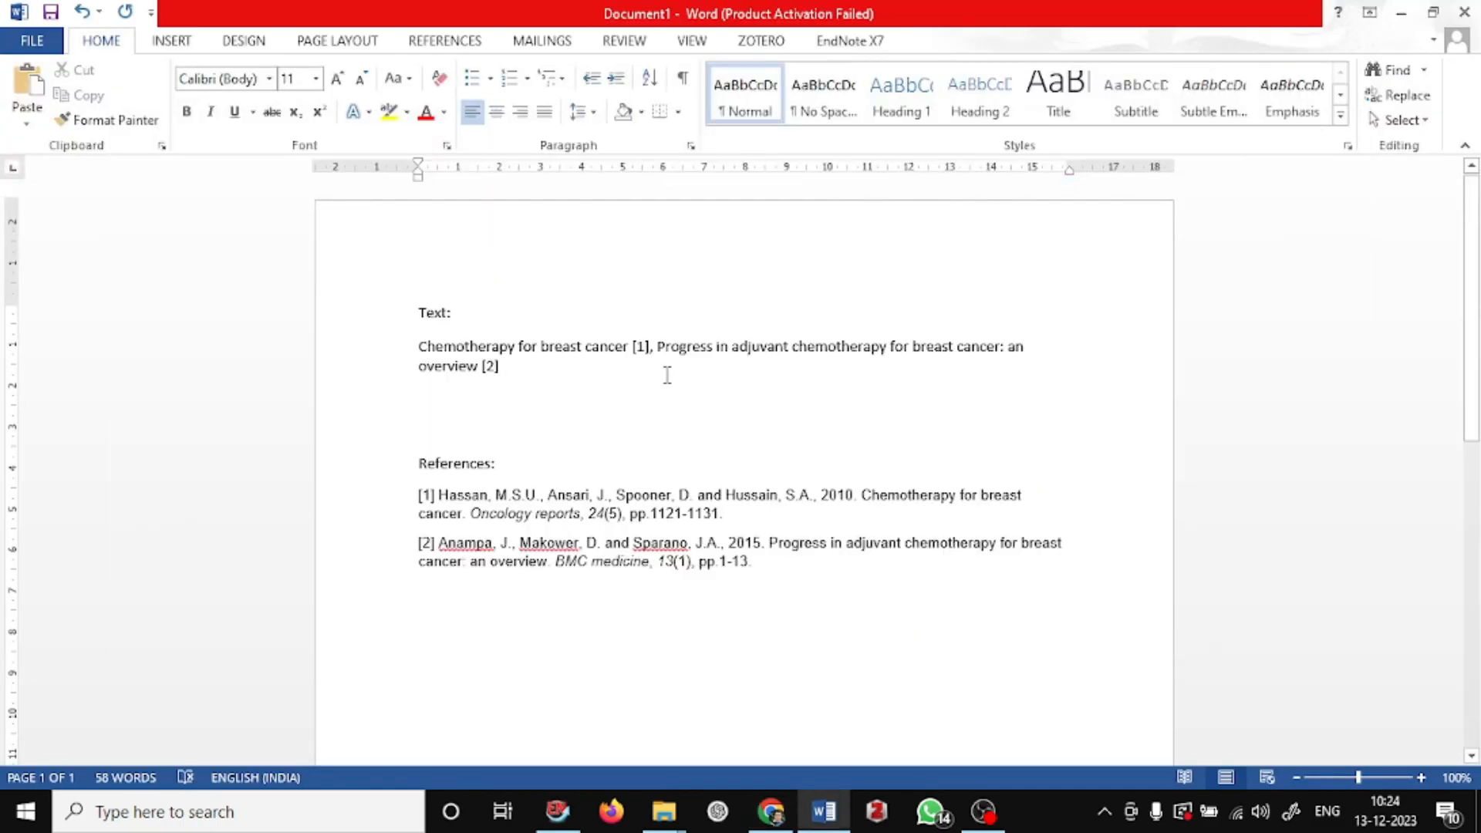
Add a period after the [2] marker in the Word text and paste the copied third article title after it, keeping text only.
type(",")
key("BackSpace")
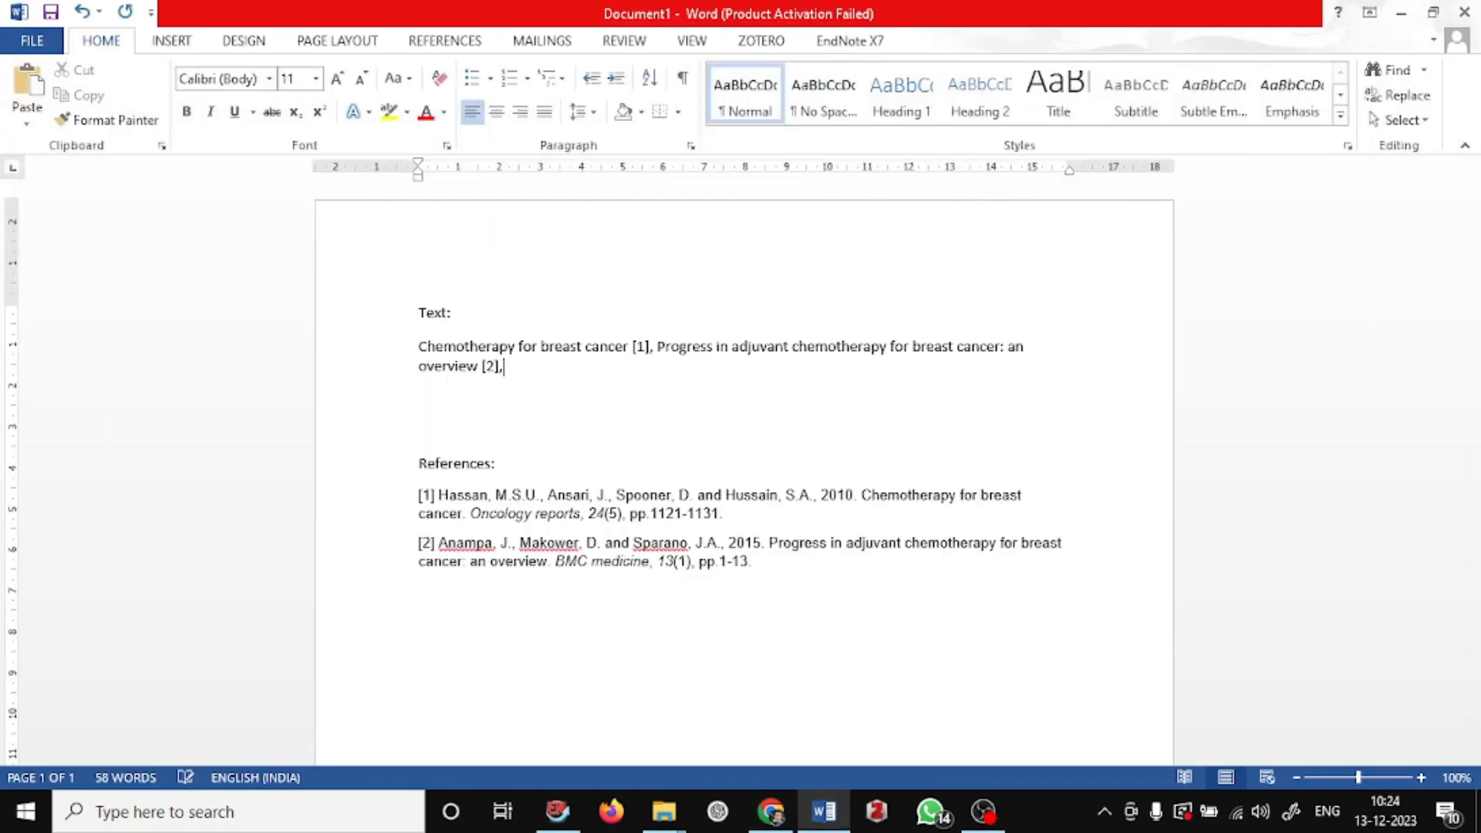
type(".")
key("BackSpace")
key("BackSpace")
key("BackSpace")
key("ctrl+v")
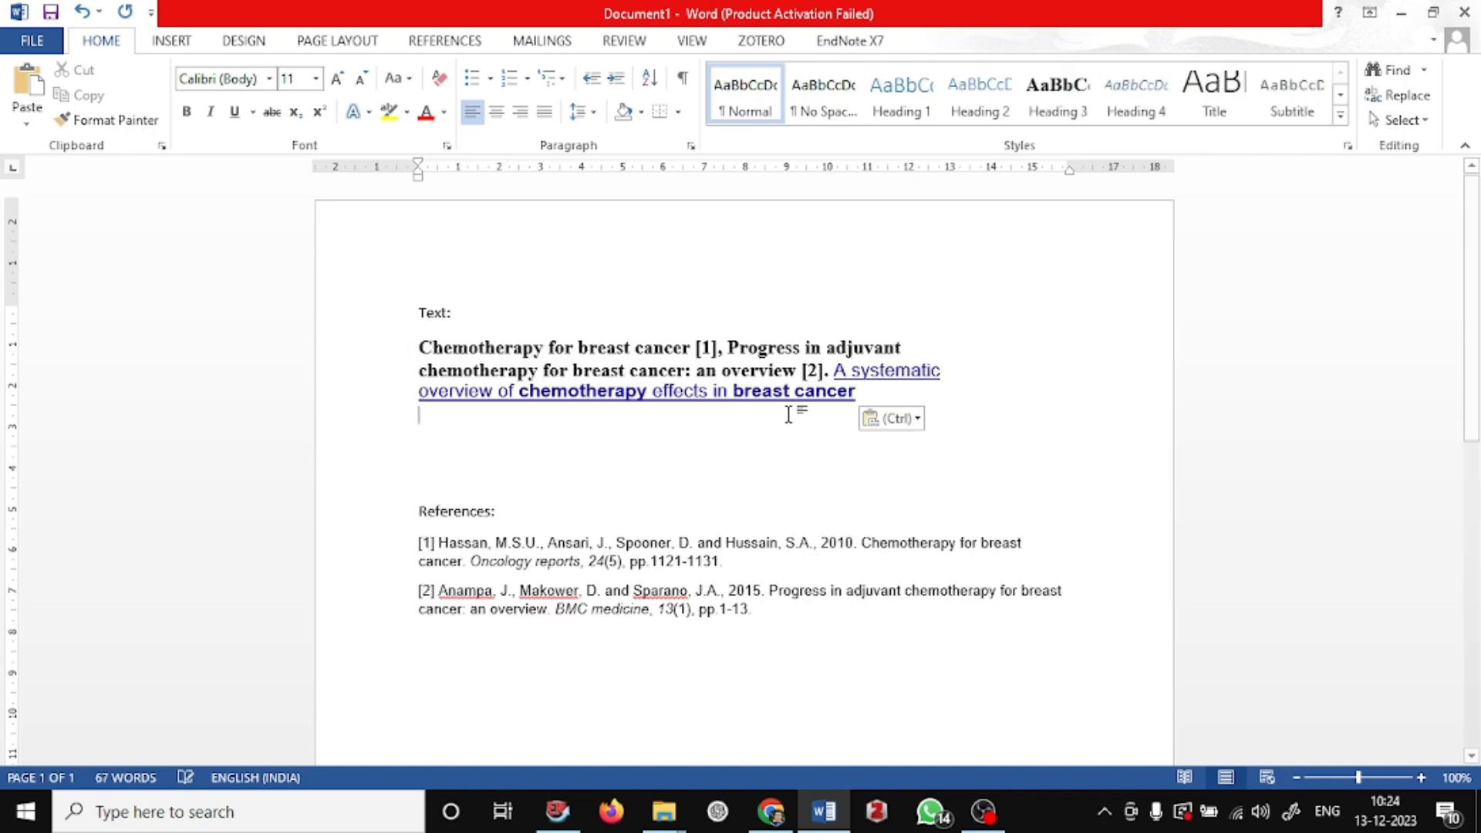
left_click(893, 418)
left_click(970, 477)
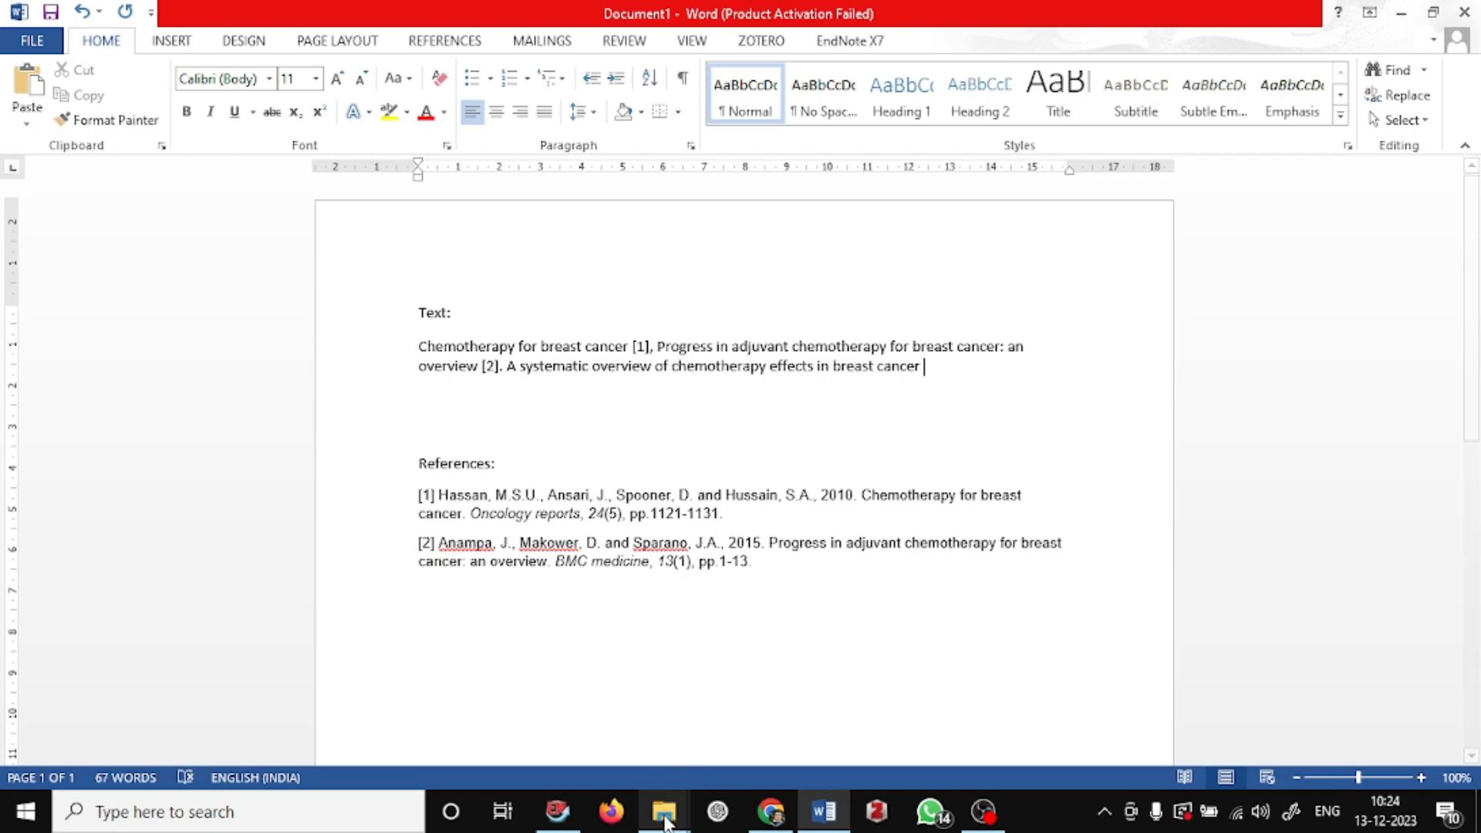
mouse_move(687, 824)
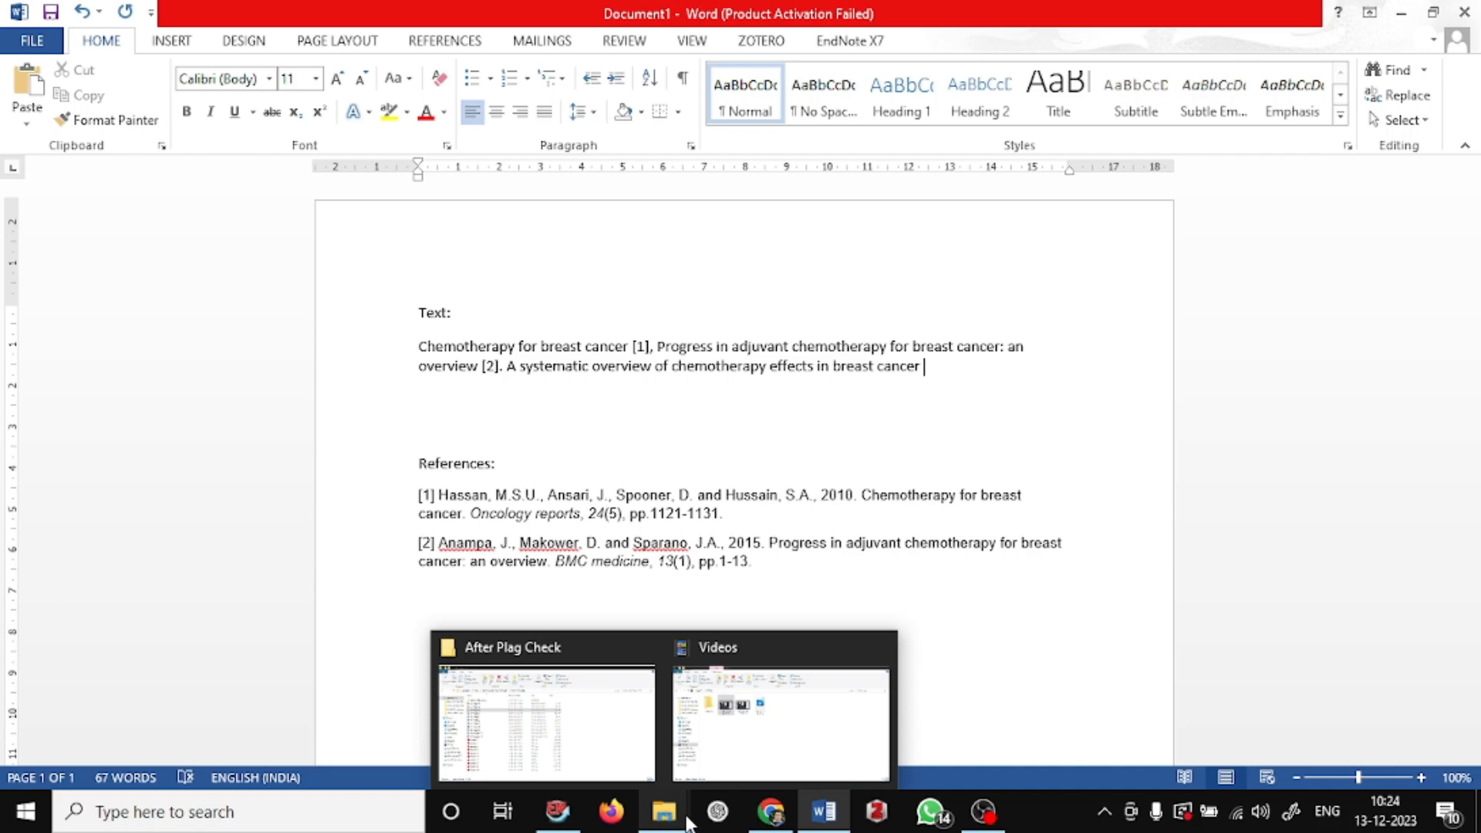
left_click(770, 816)
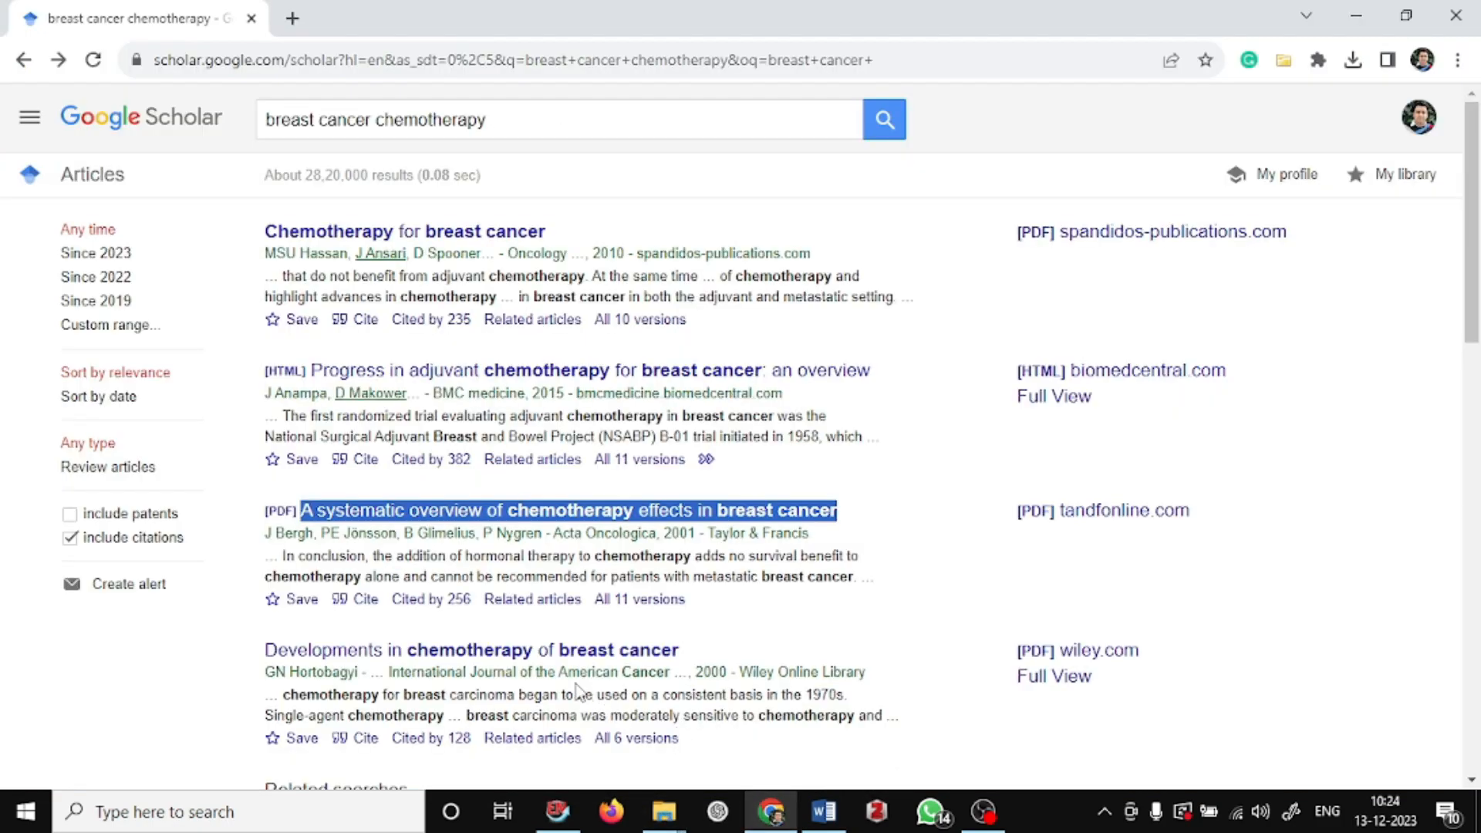
left_click(557, 811)
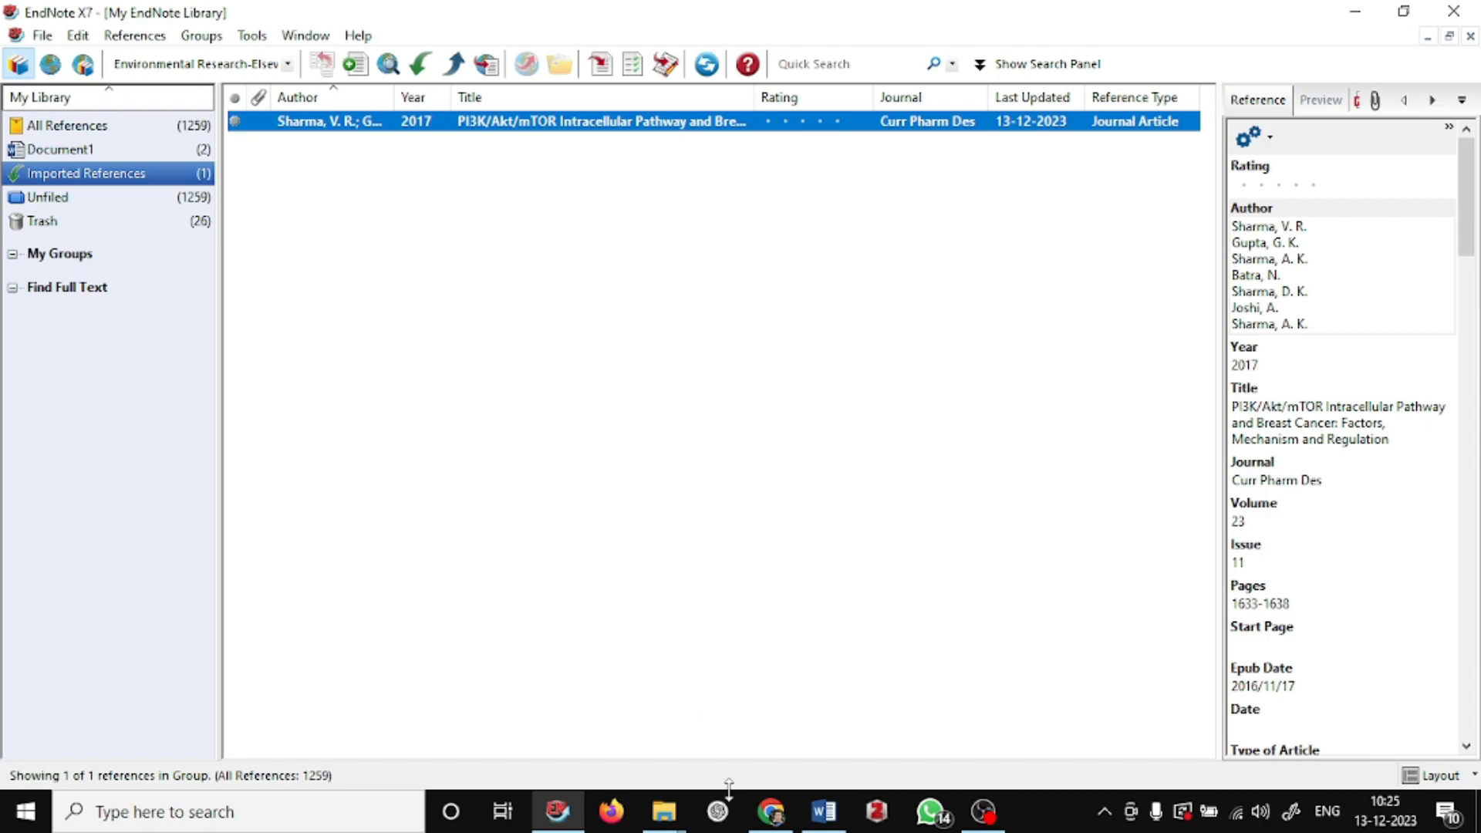
left_click(826, 821)
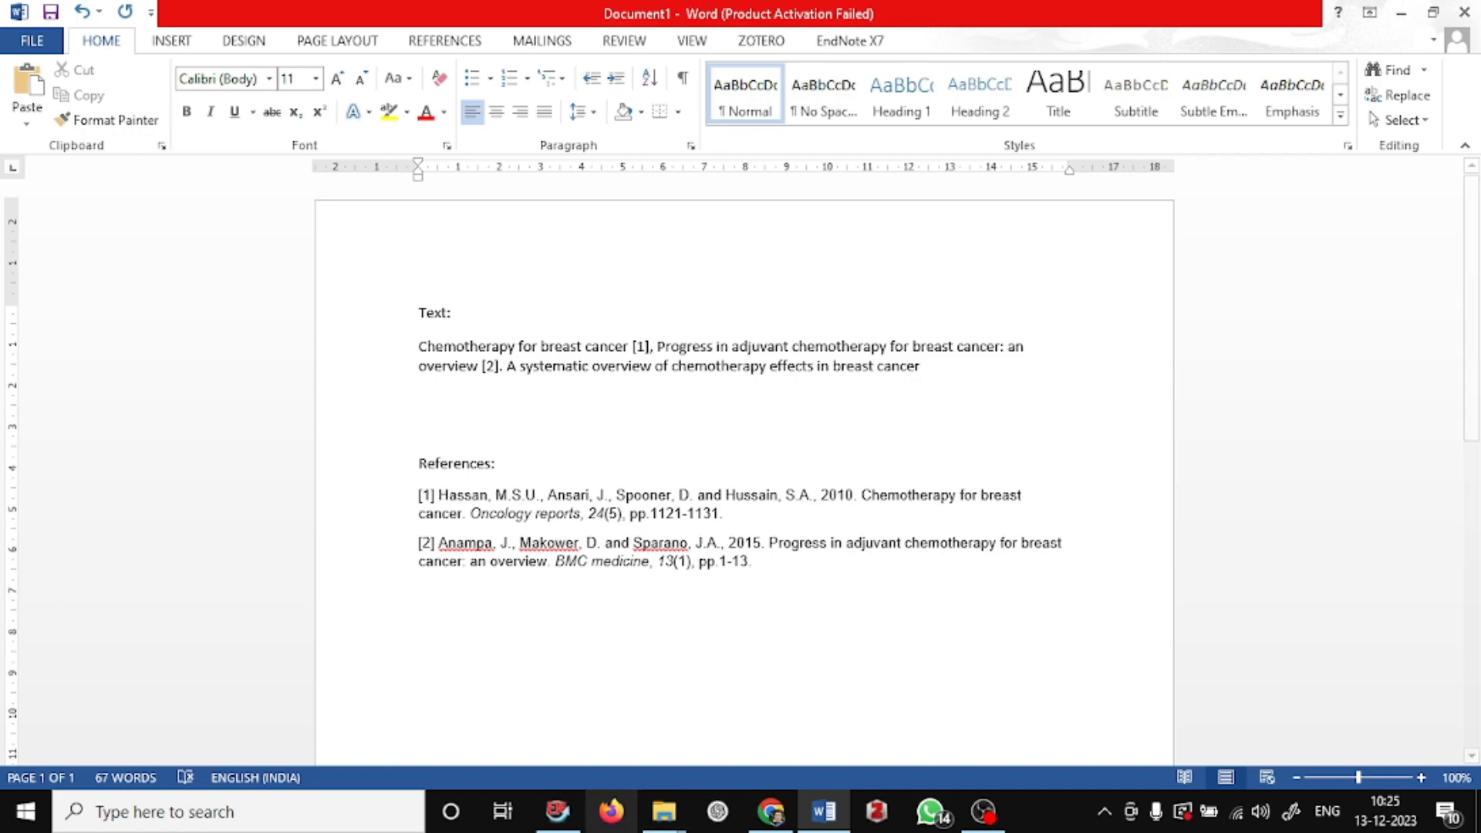
Export the third Google Scholar result's citation in EndNote format from Chrome and open the downloaded file to import it into EndNote.
left_click(770, 812)
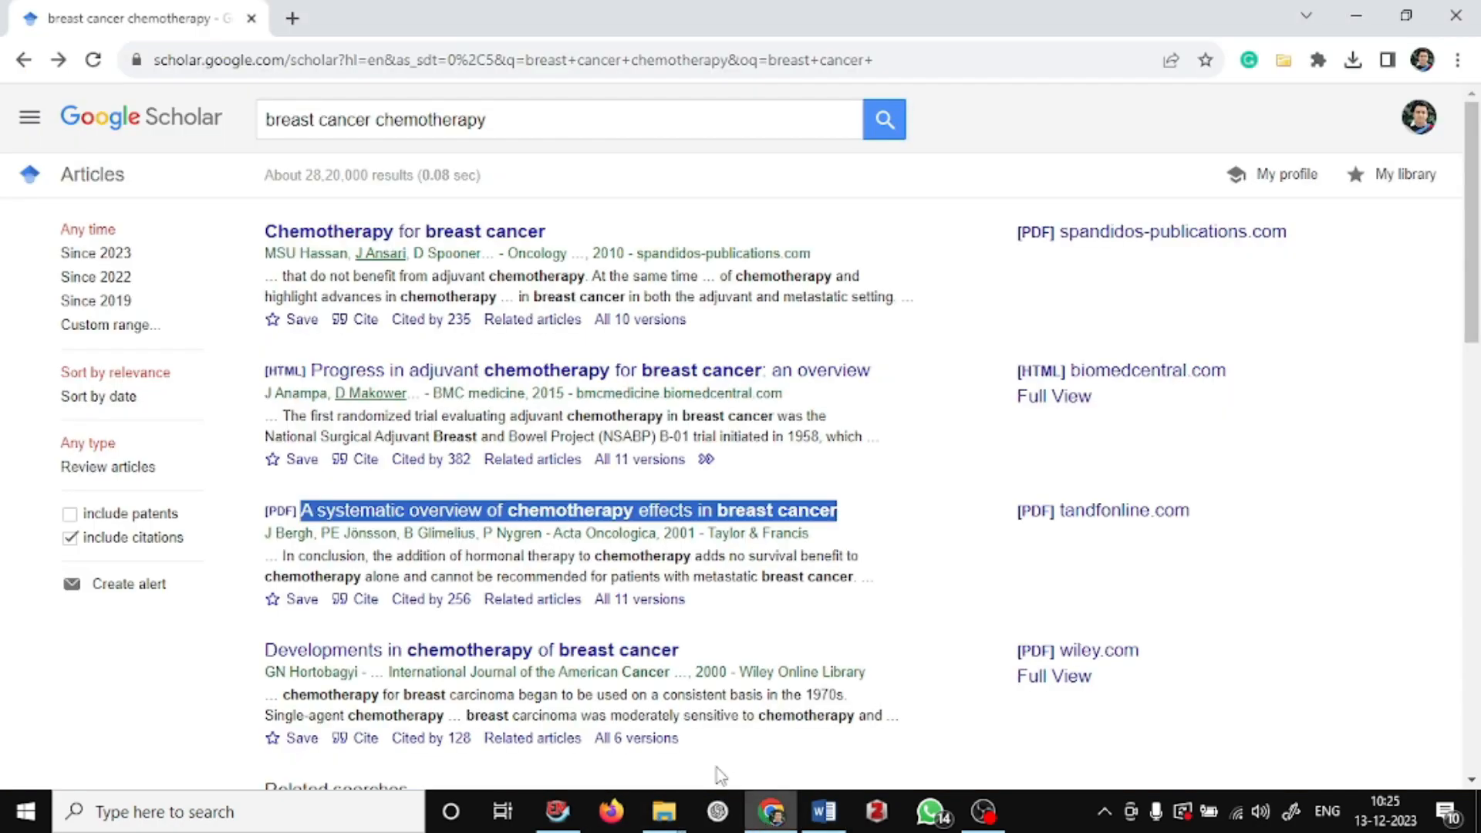
left_click(261, 641)
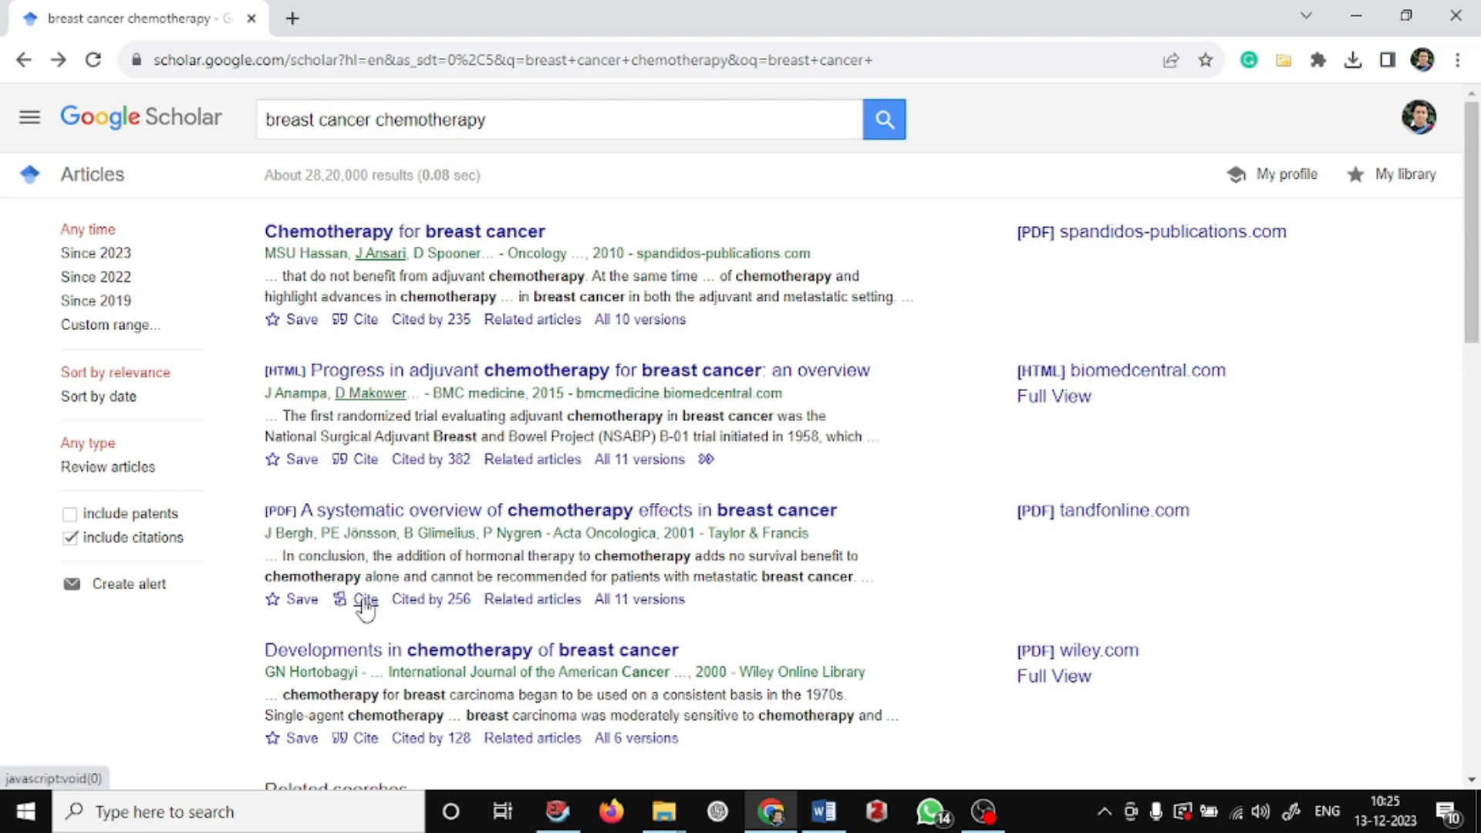
left_click(365, 600)
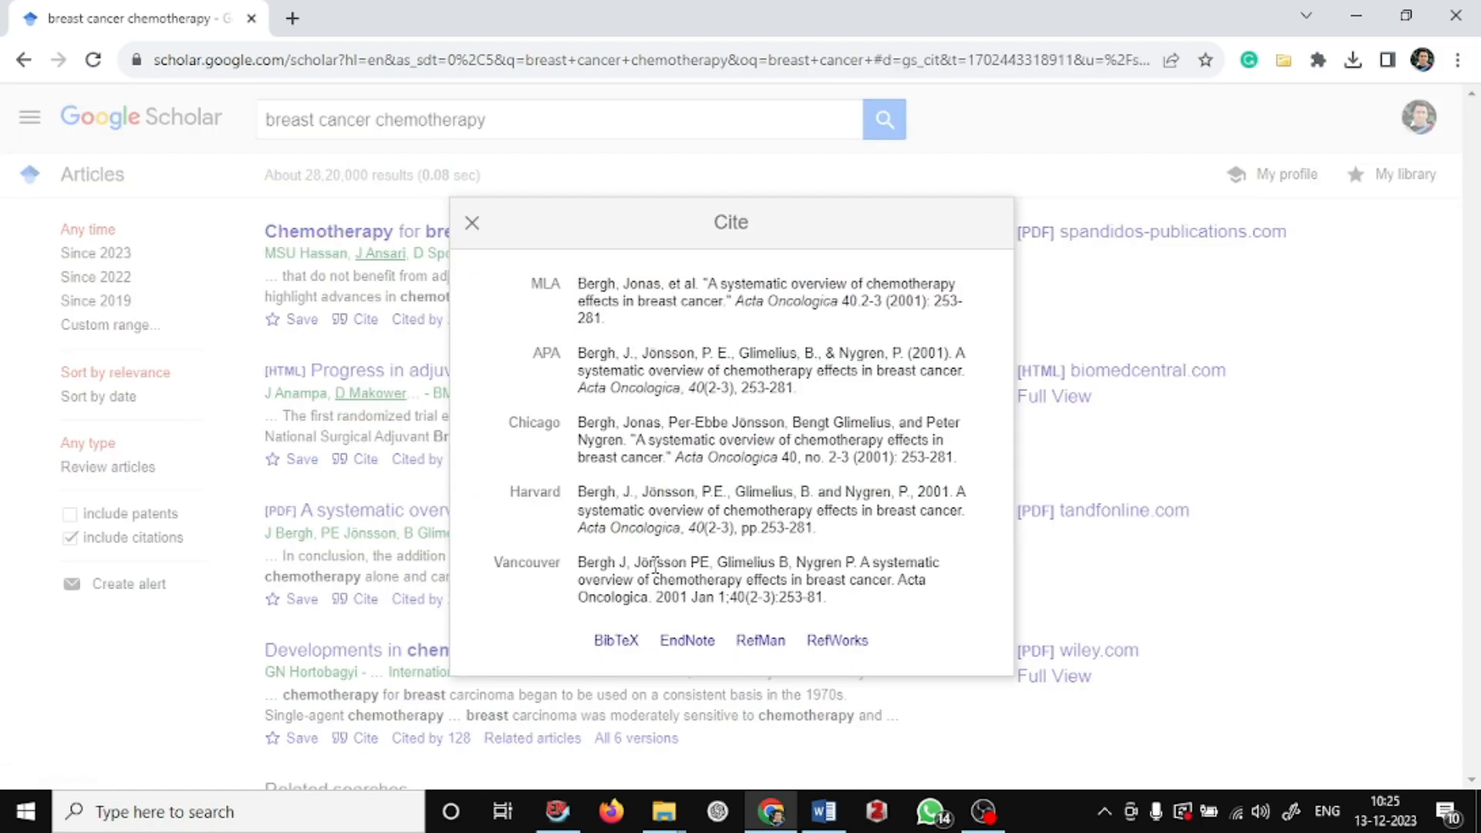
left_click(688, 652)
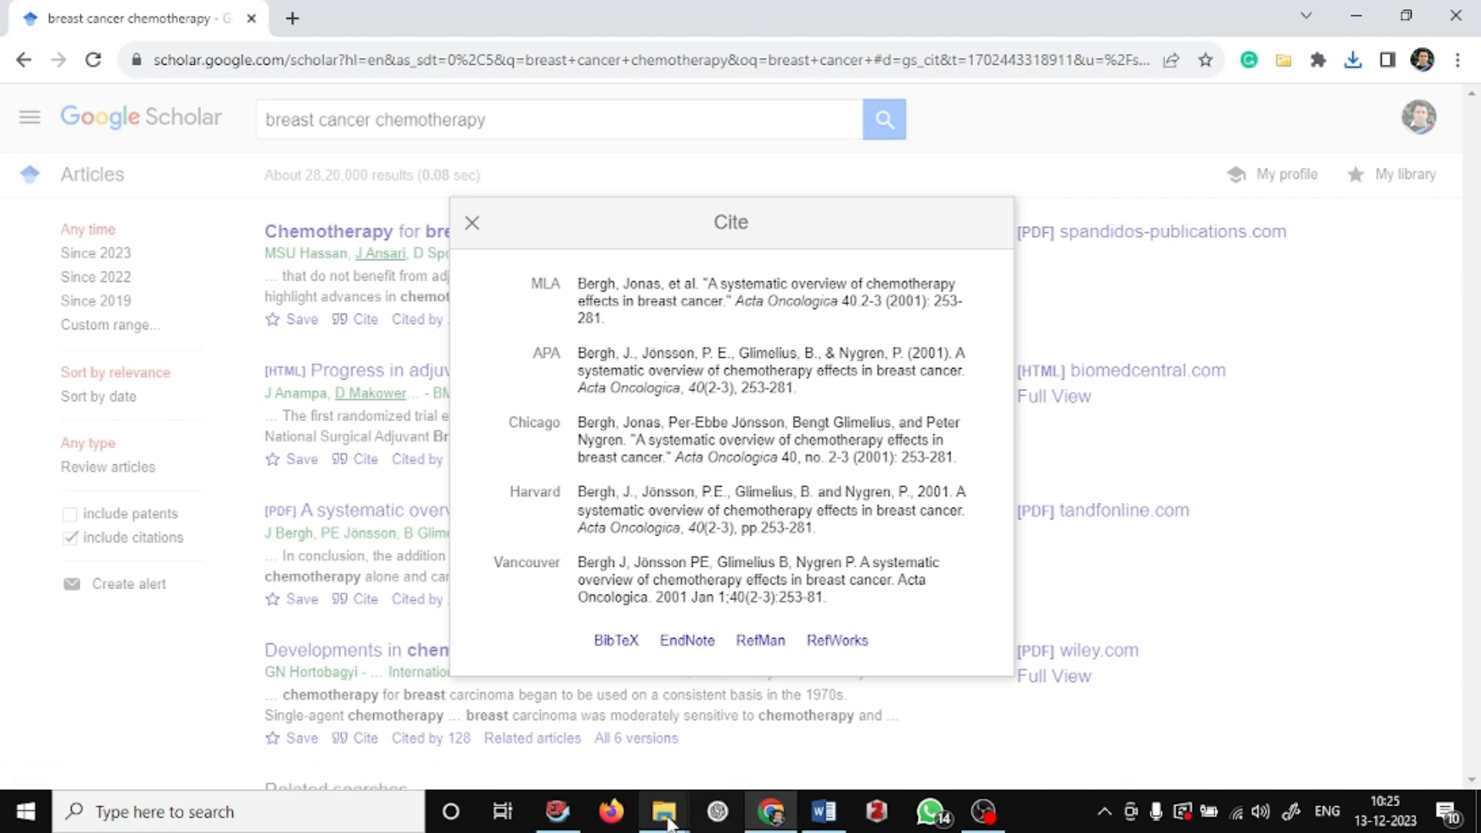
mouse_move(664, 820)
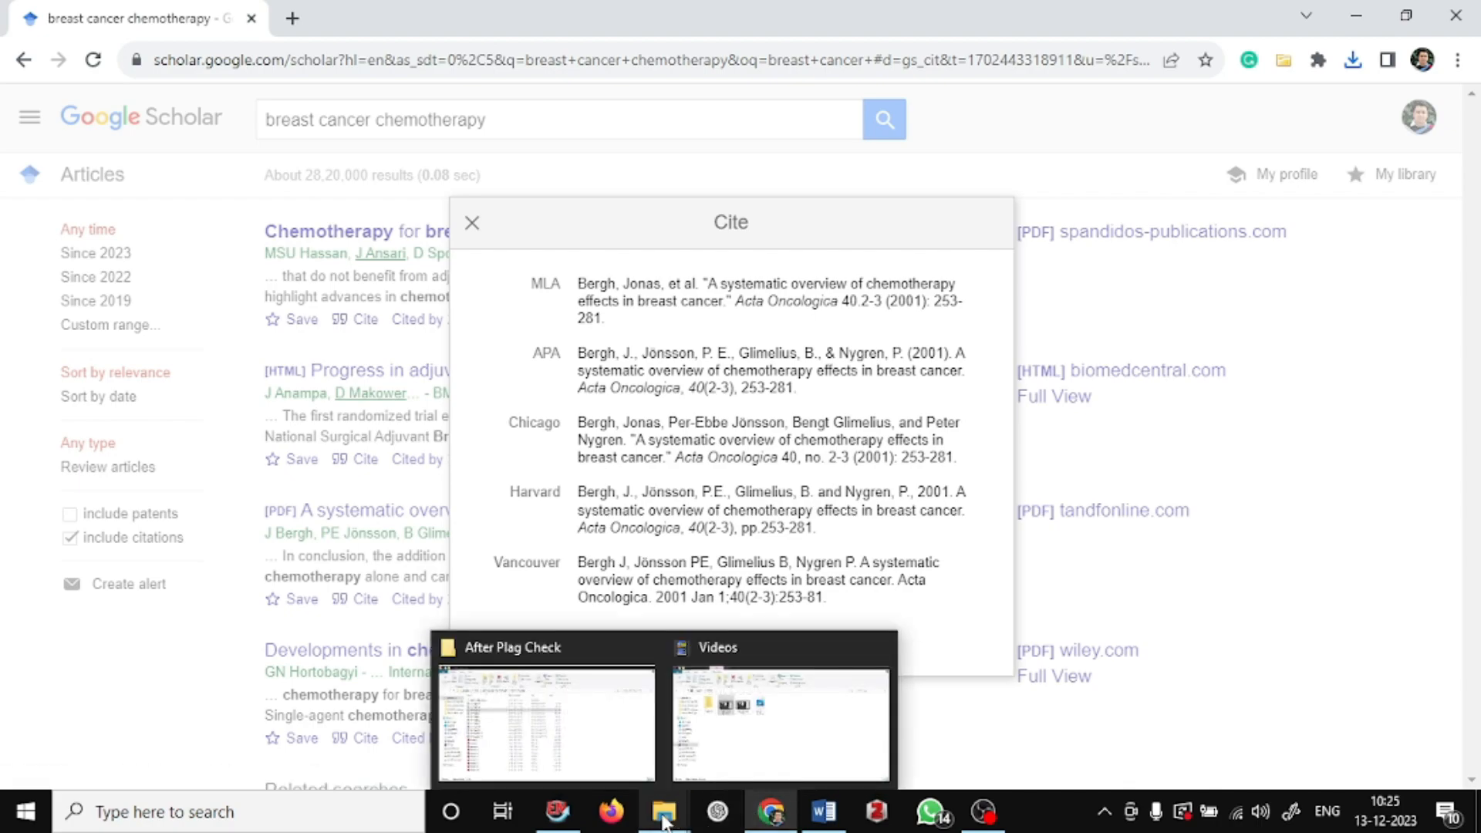
left_click(1351, 68)
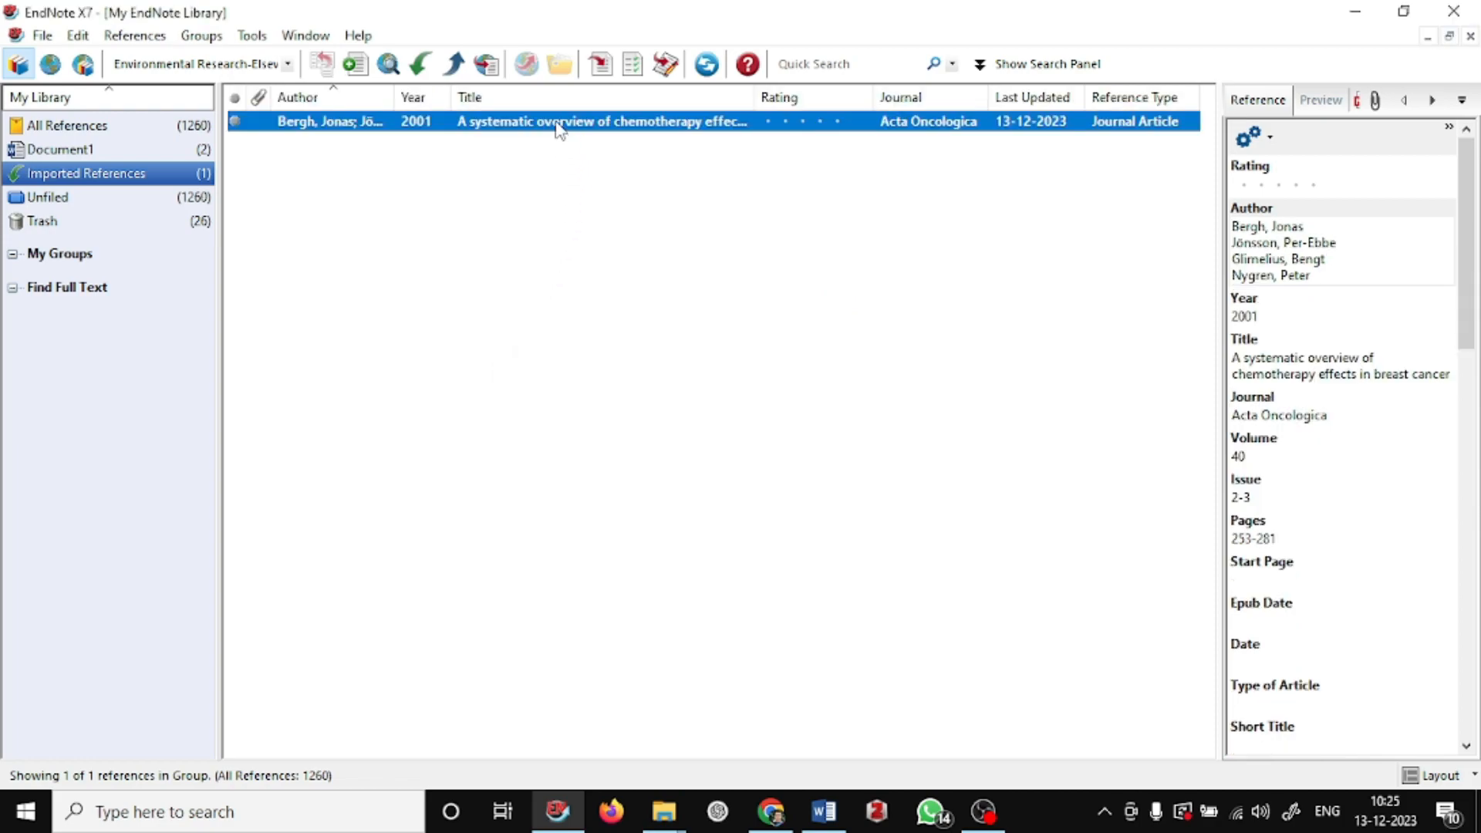
Insert the imported EndNote reference as a citation after the third article title in Word and end it with a period.
left_click(824, 811)
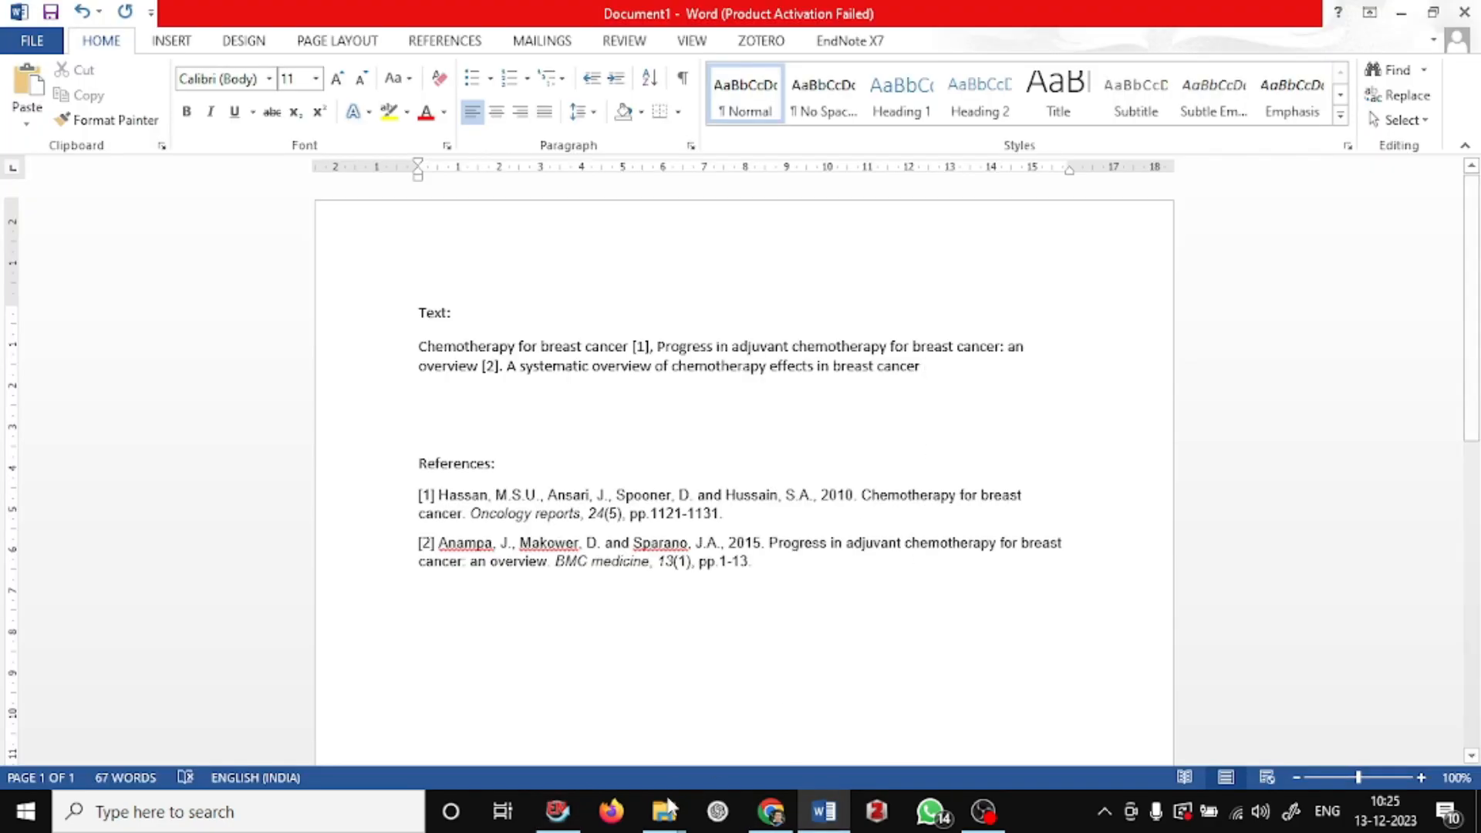
left_click(557, 811)
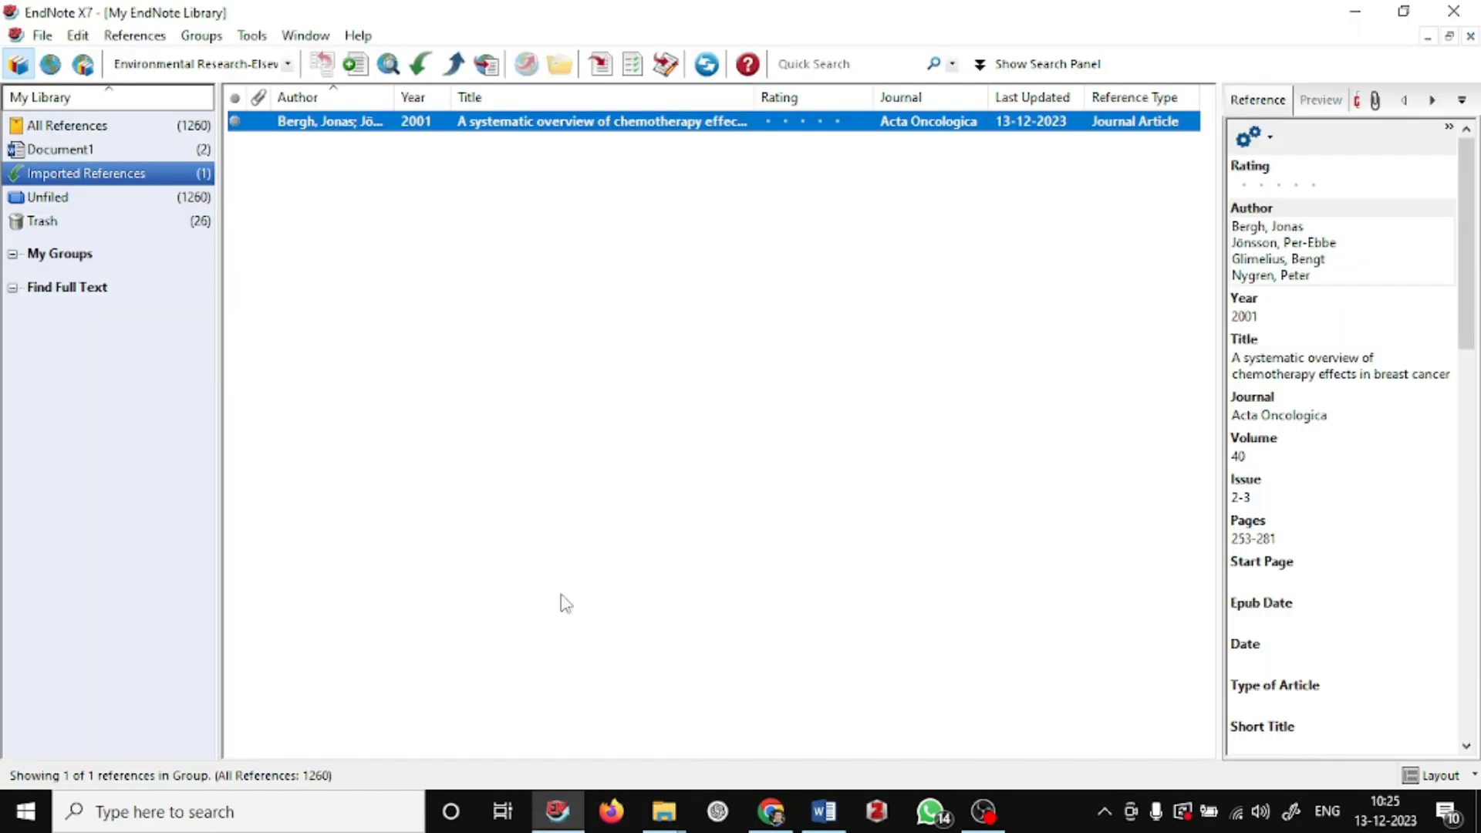
left_click(601, 66)
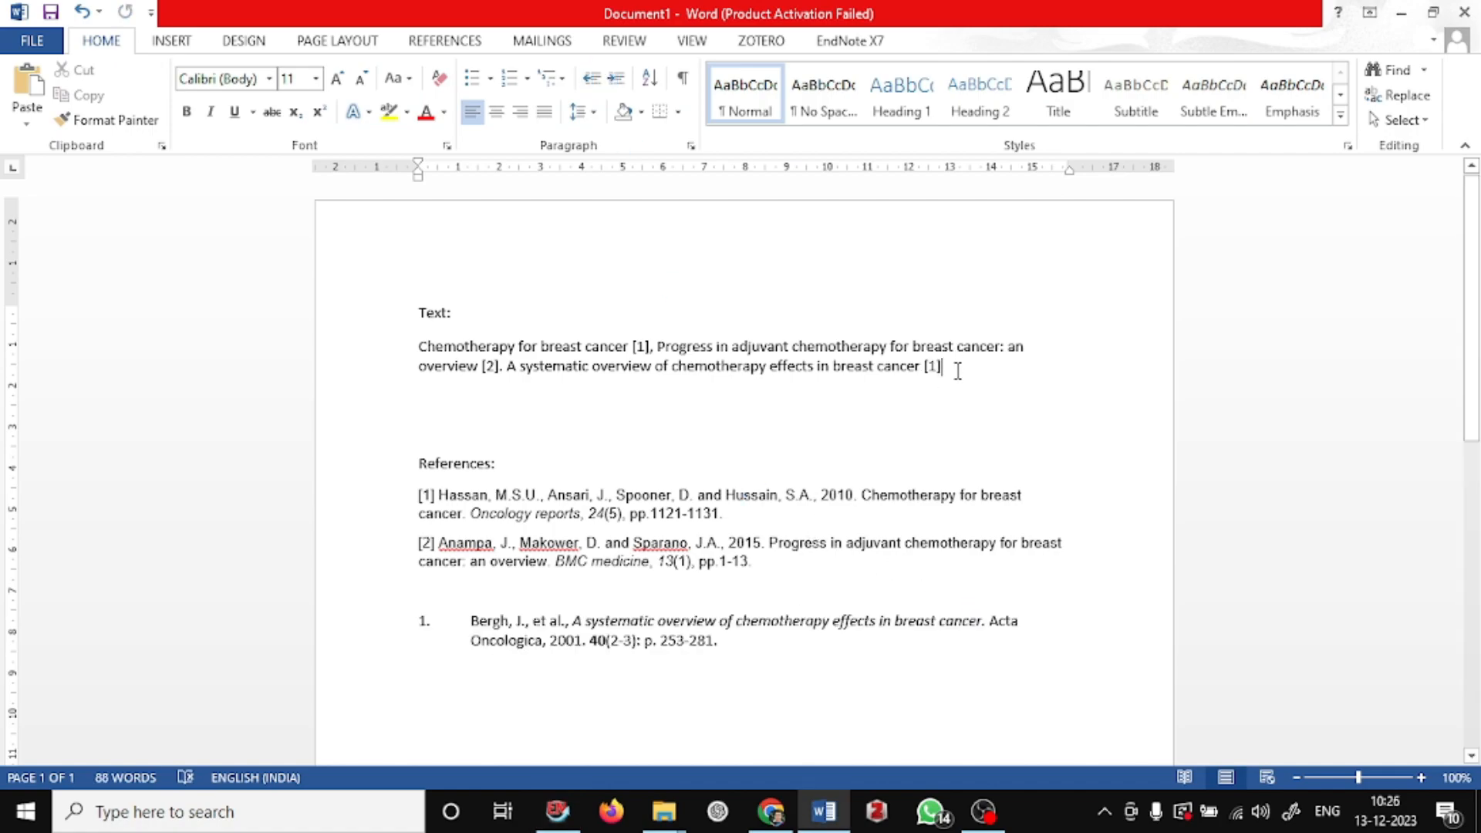
type(".")
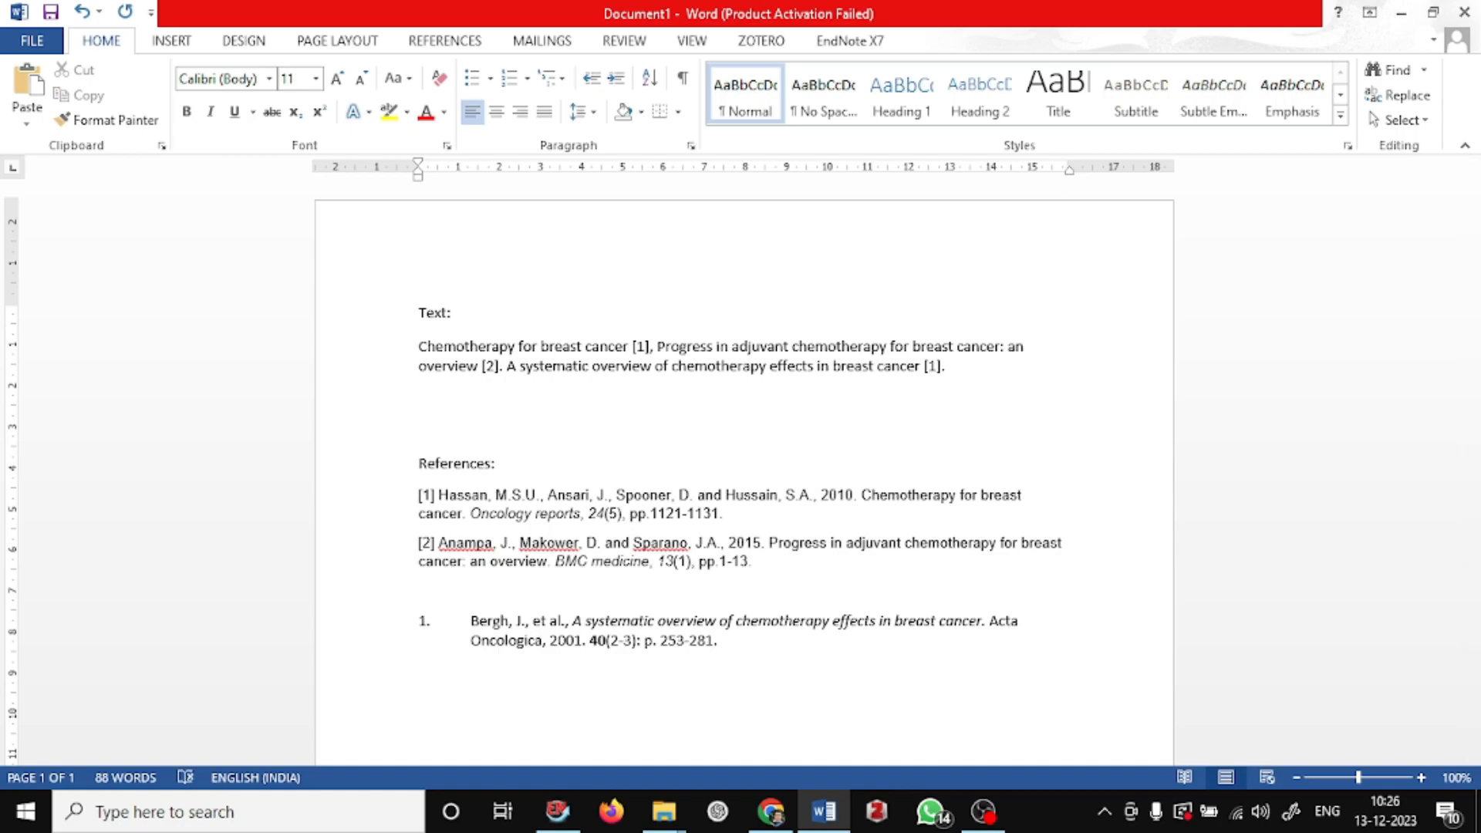
left_click_drag(734, 660, 466, 670)
left_click(830, 677)
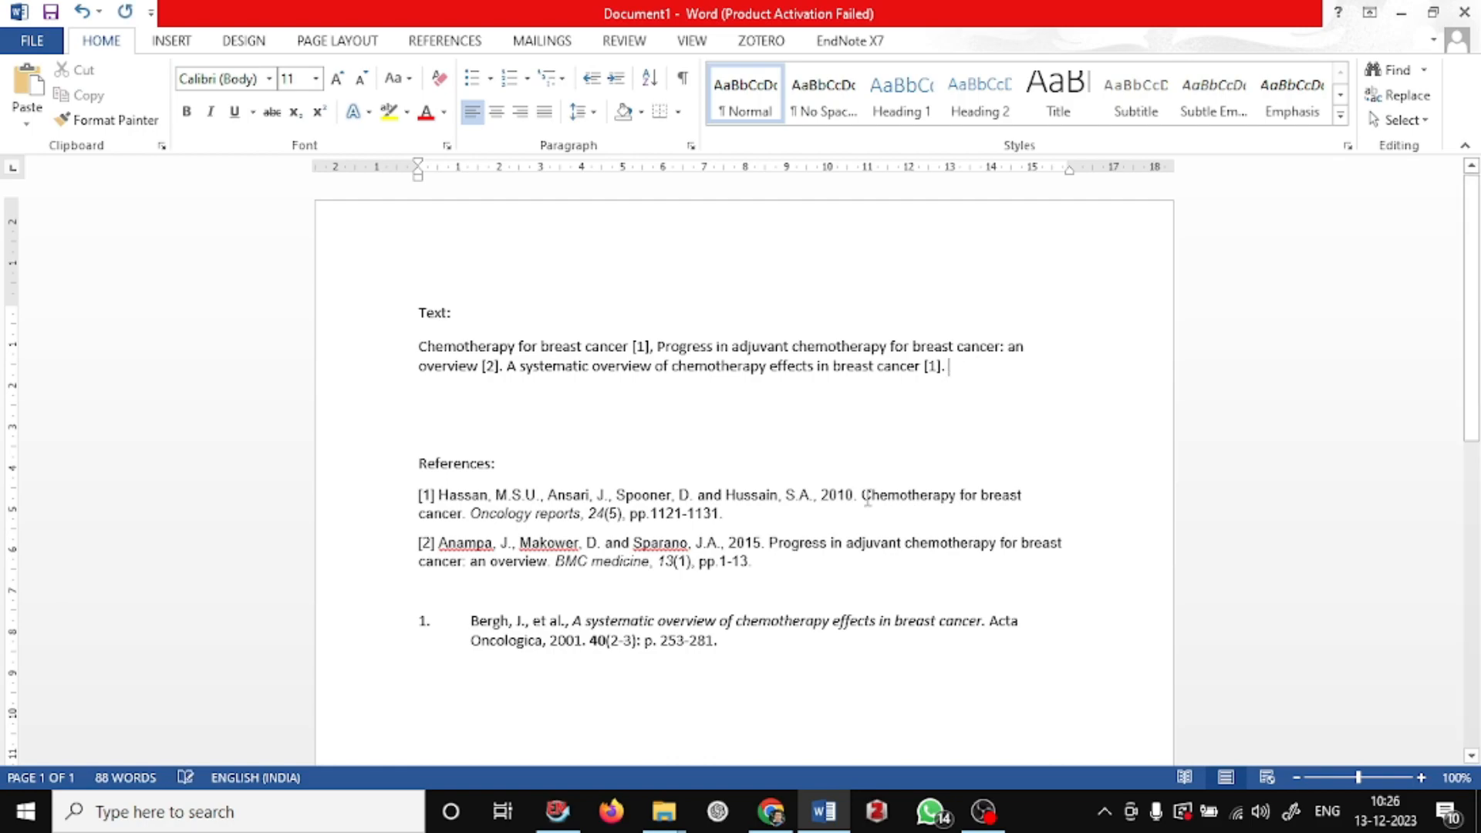
Copy the fourth Google Scholar result's title, "Developments in chemotherapy of breast cancer", into Word after the third article's citation, keeping text only.
left_click(772, 812)
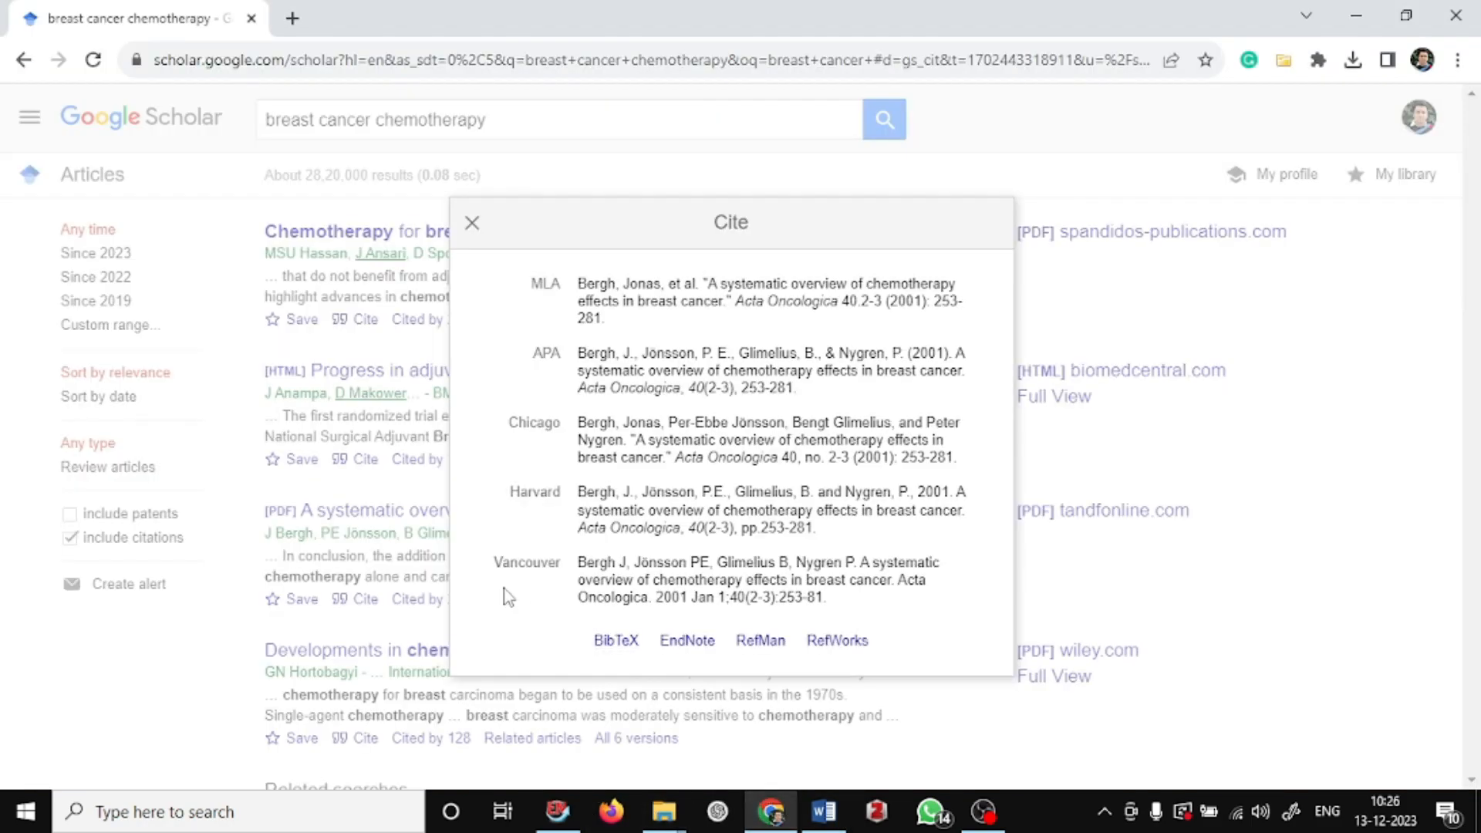
left_click(260, 664)
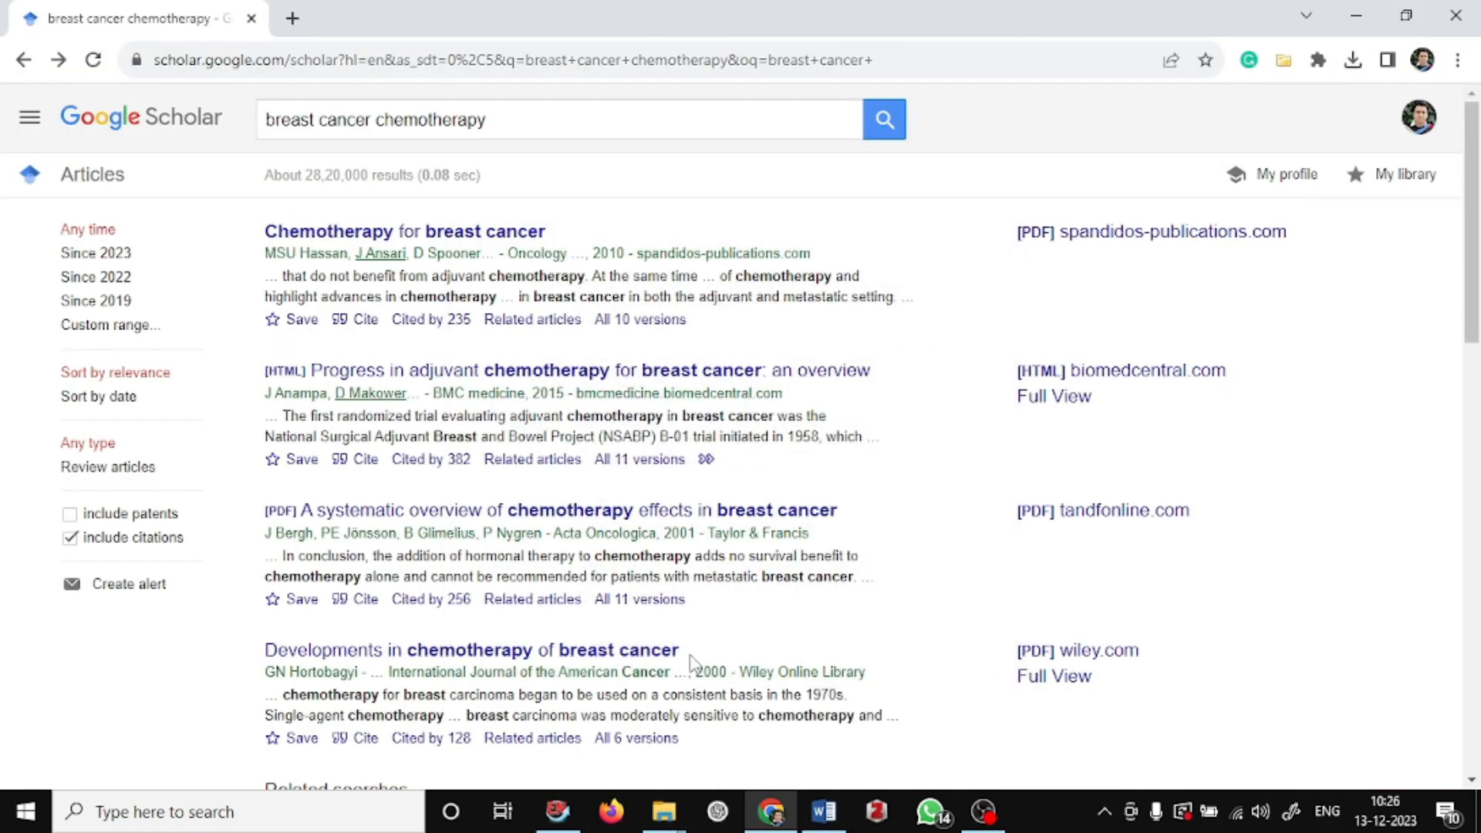
left_click_drag(680, 650, 270, 639)
key("ctrl+c")
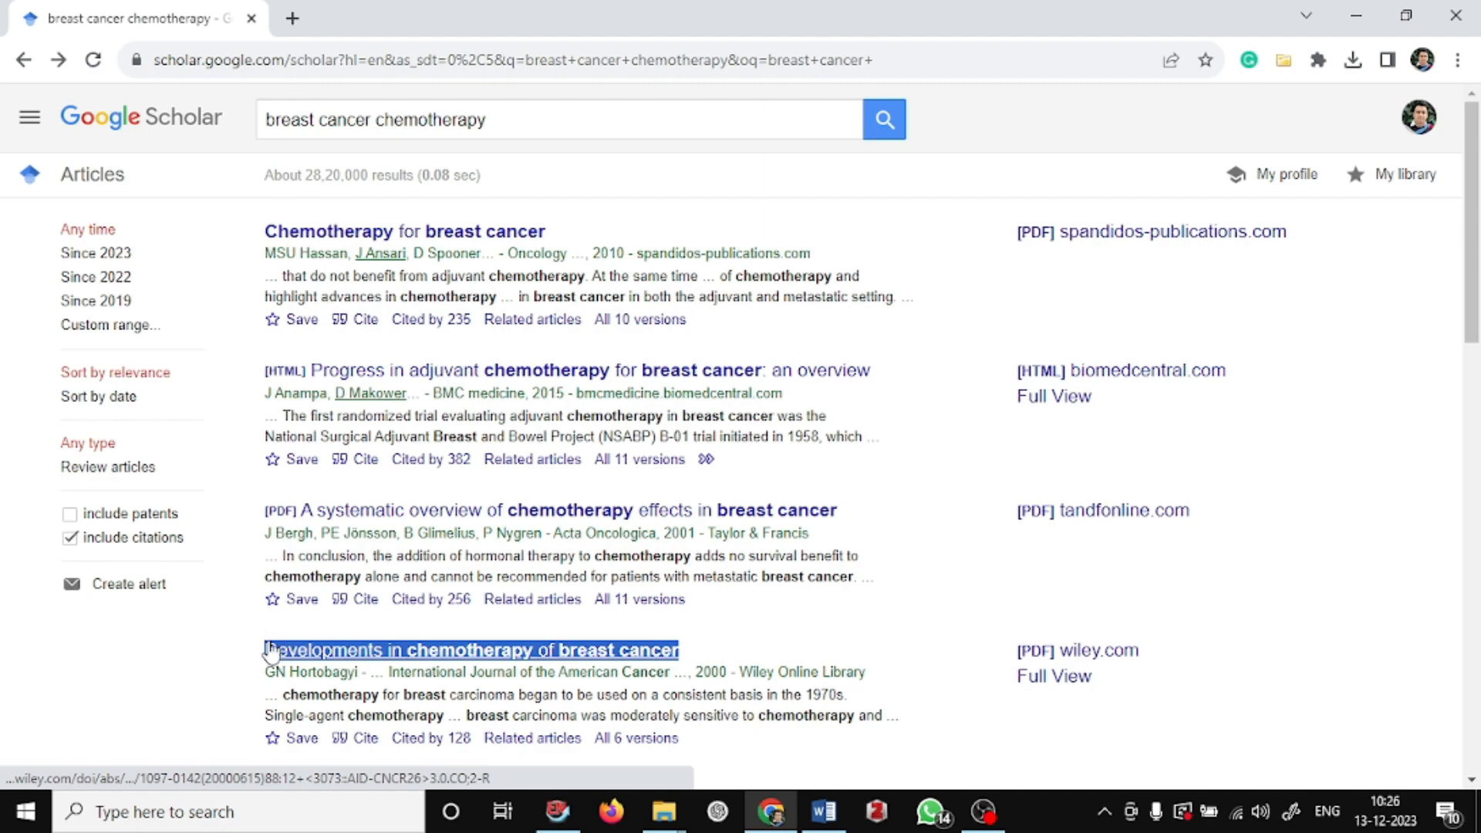
key("alt+Tab")
key("ctrl+v")
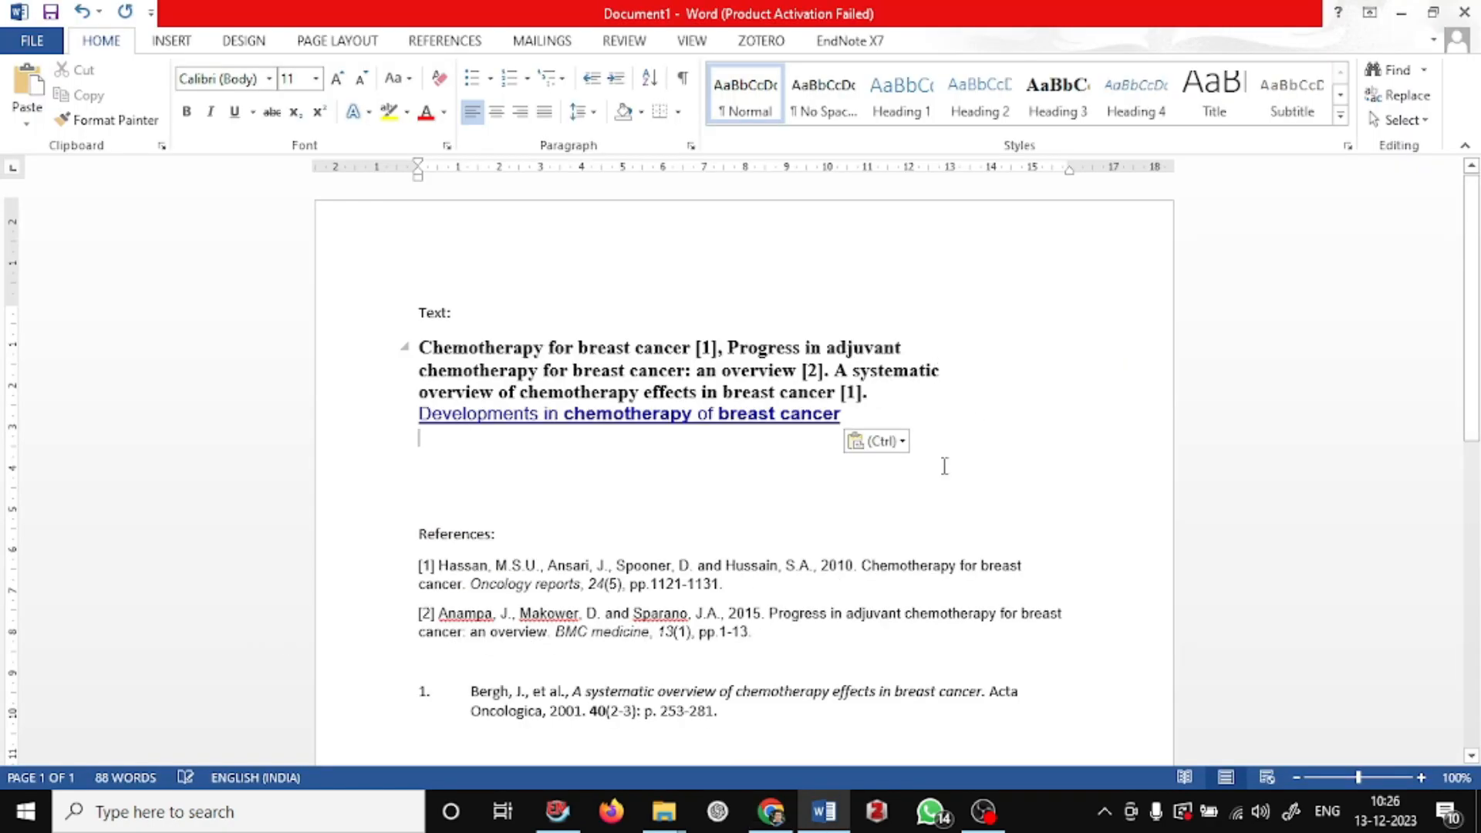
left_click(878, 441)
left_click(956, 496)
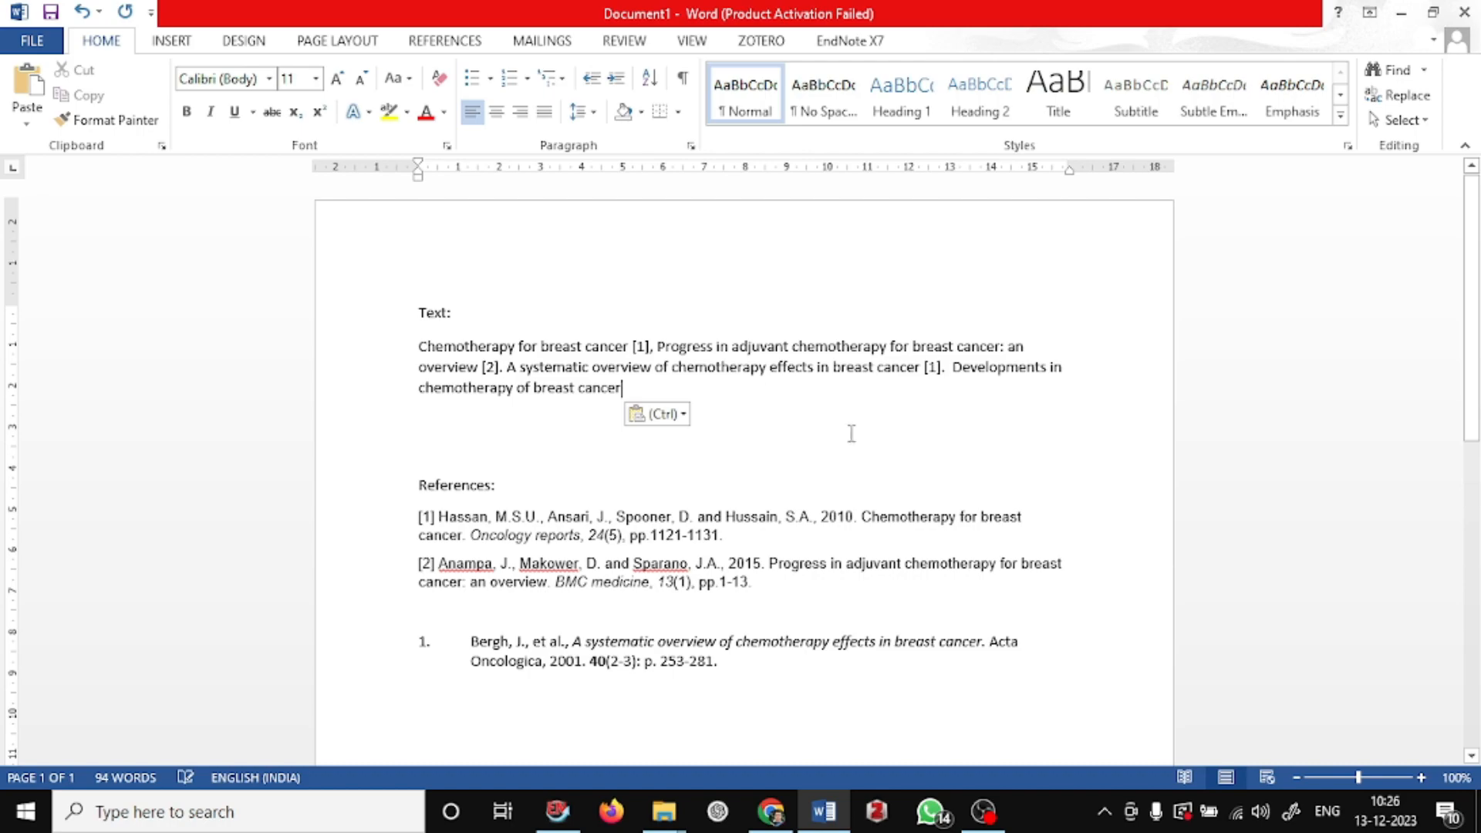
Export the fourth Google Scholar result's citation in EndNote format from Chrome and open the downloaded file to import it into EndNote.
left_click(777, 814)
scroll(423, 522, "down", 4)
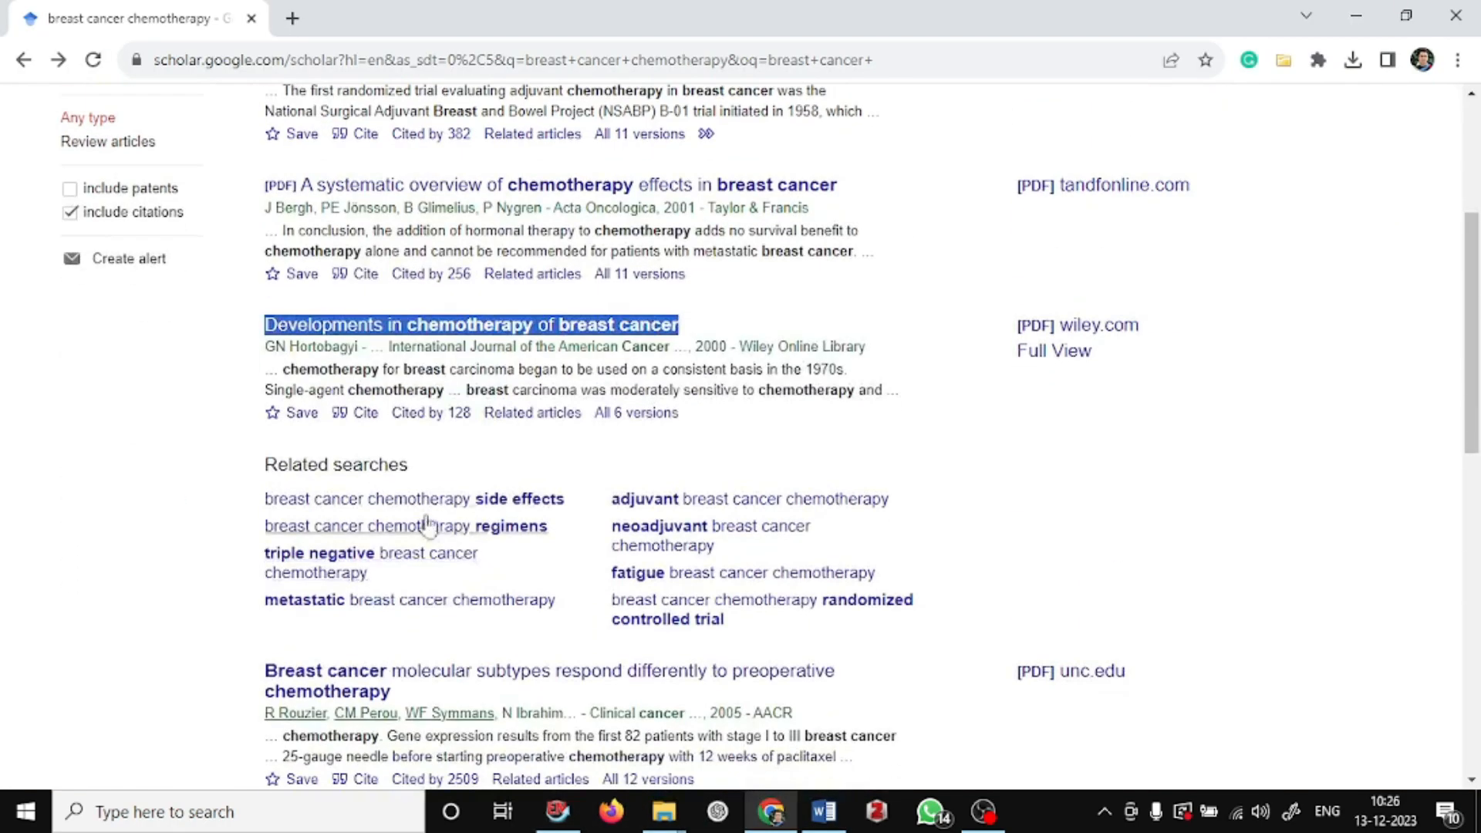
left_click(363, 420)
left_click(703, 660)
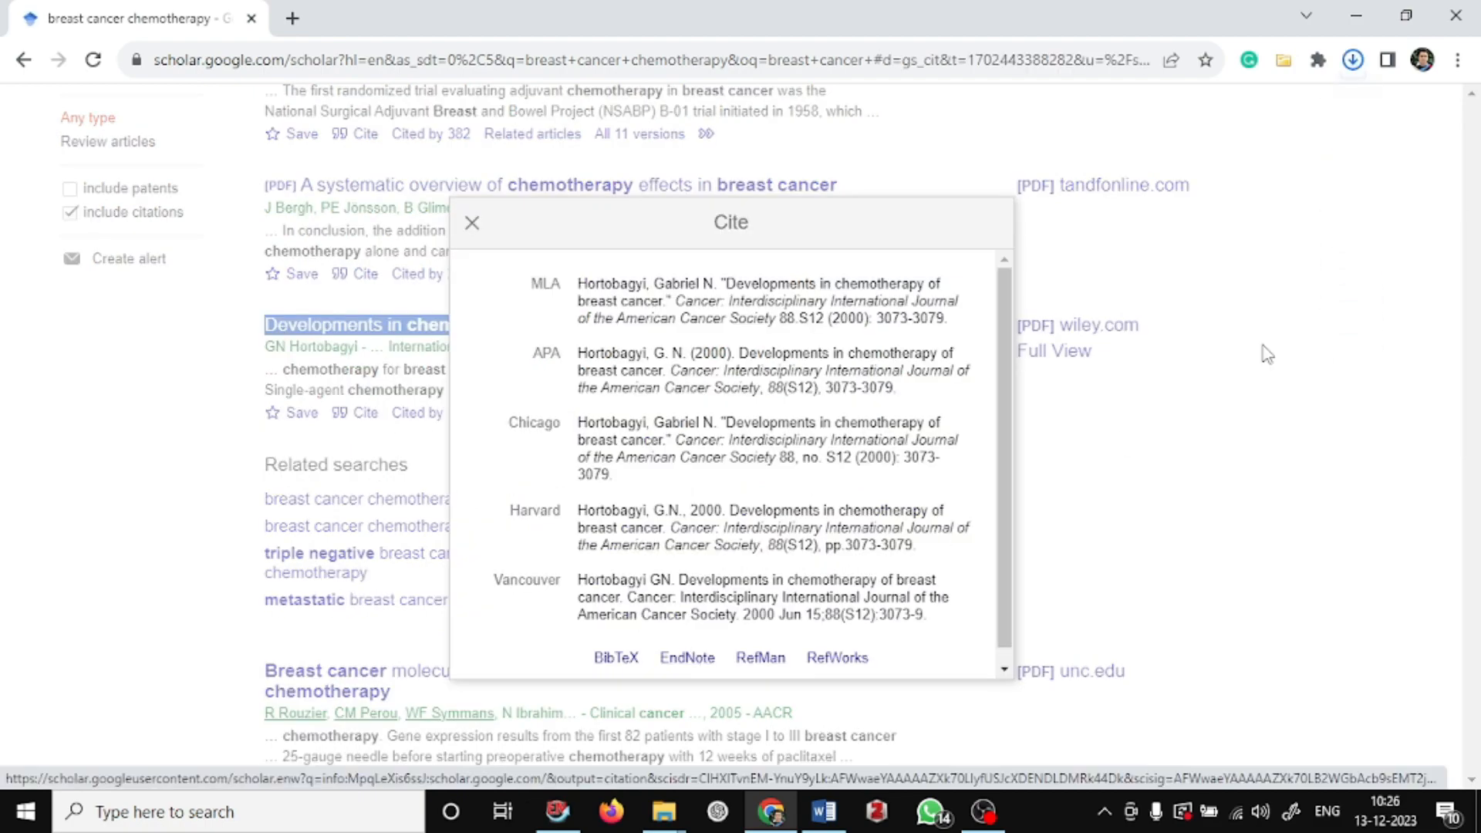
left_click(1352, 60)
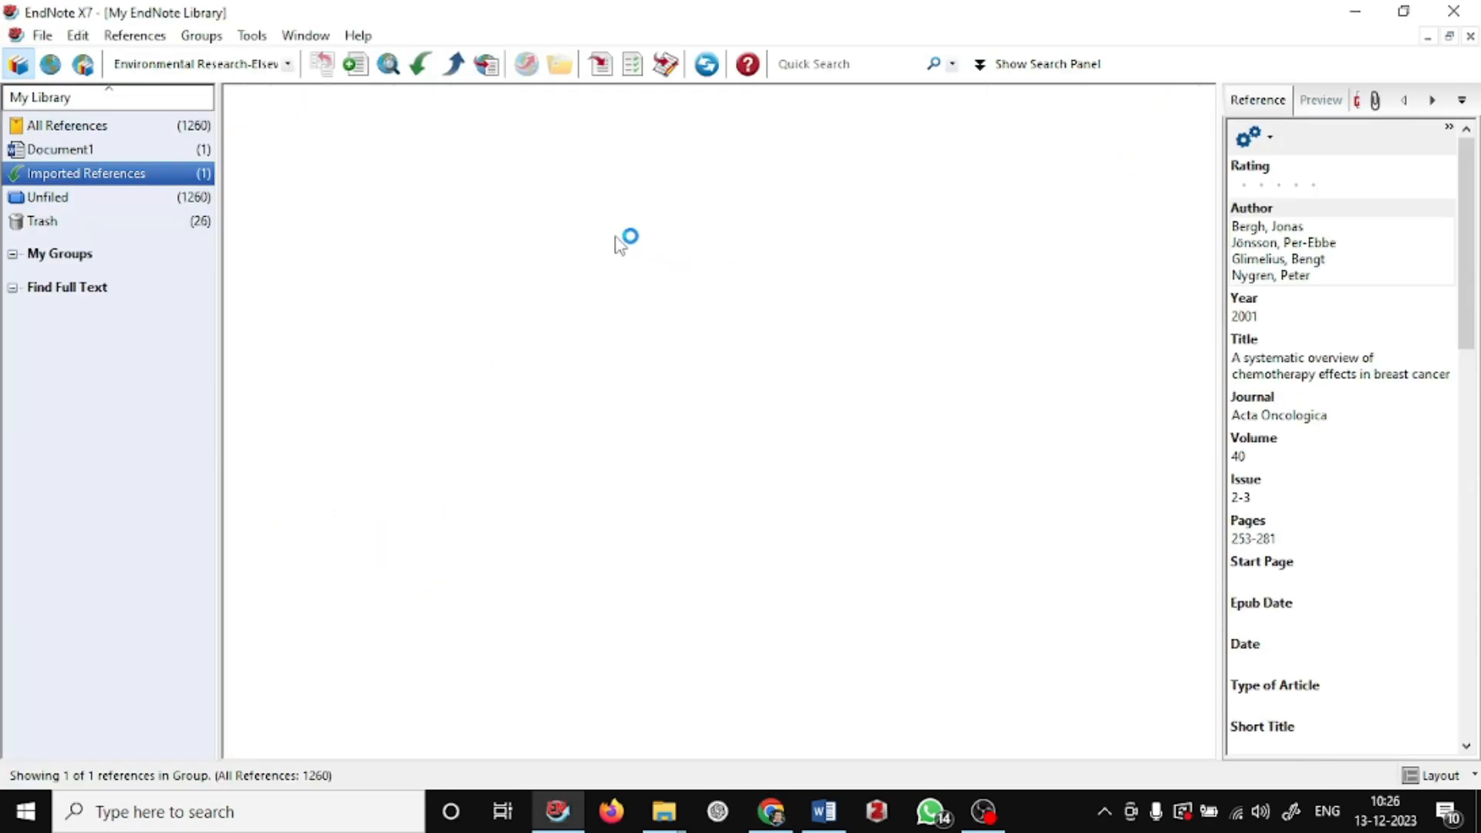
Insert the EndNote reference "Developments in chemotherapy of breast cancer" as a citation after the fourth article title in Word.
left_click(601, 65)
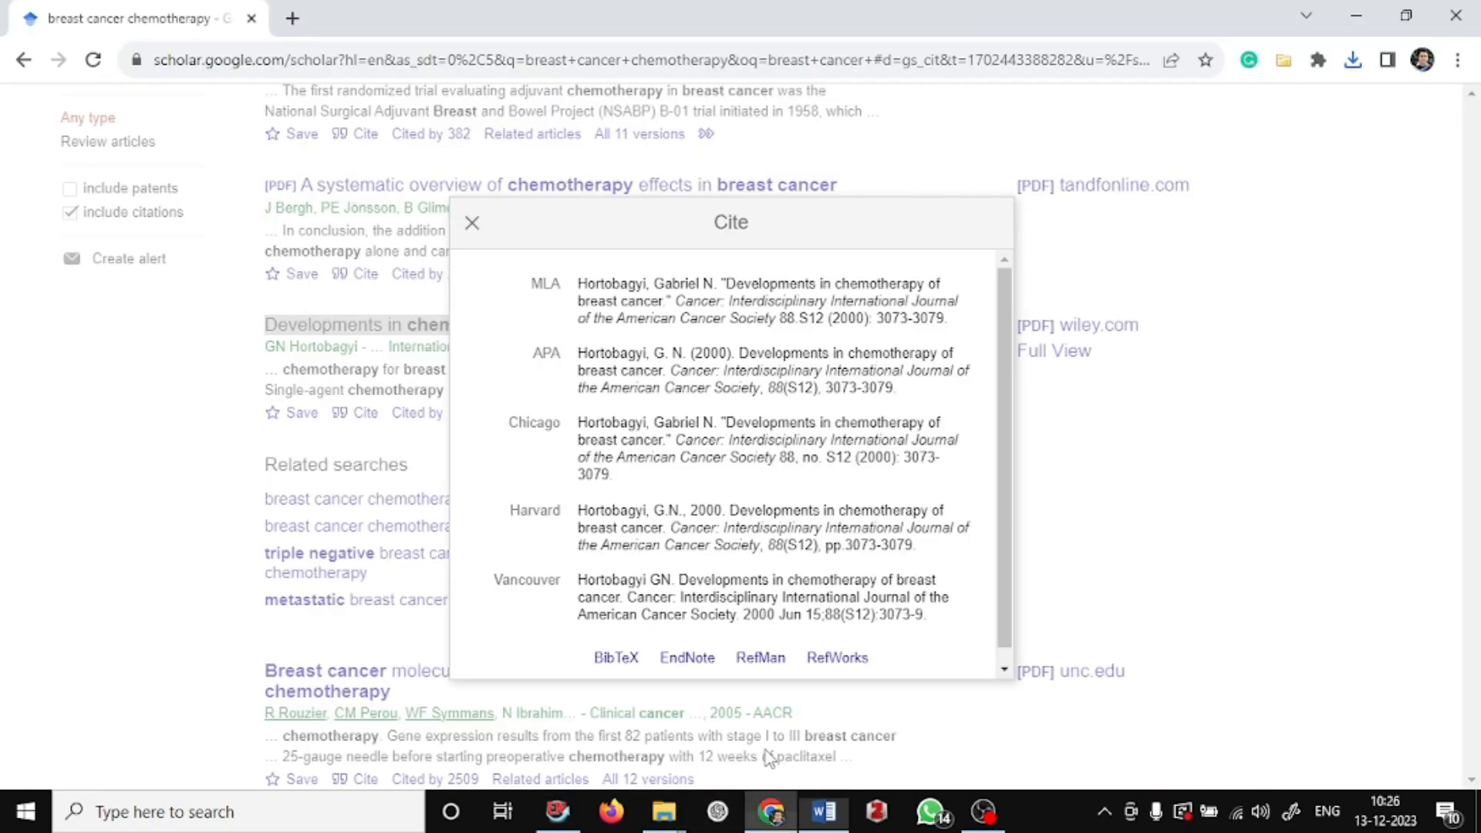
left_click(772, 811)
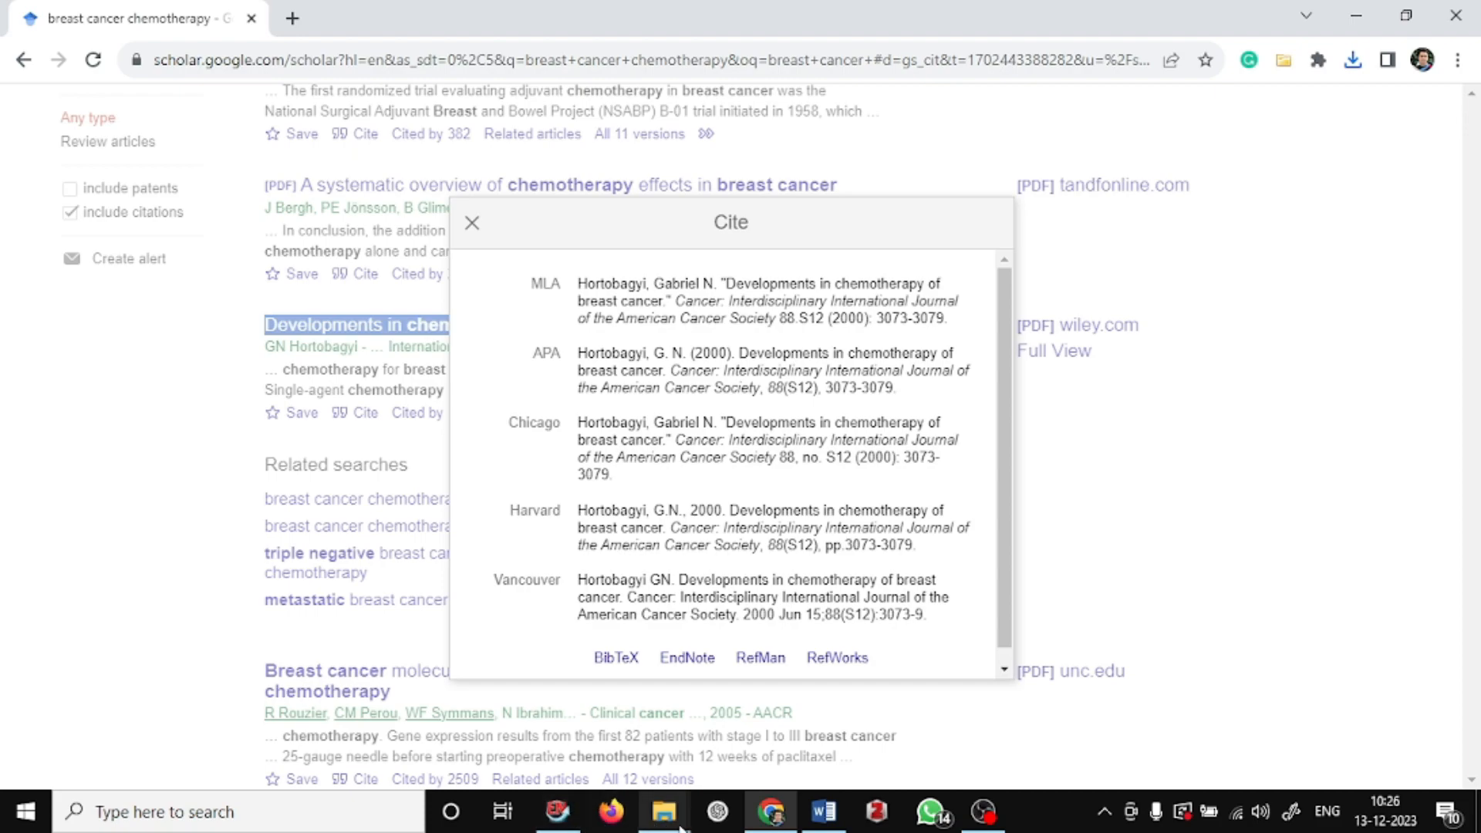
left_click(557, 811)
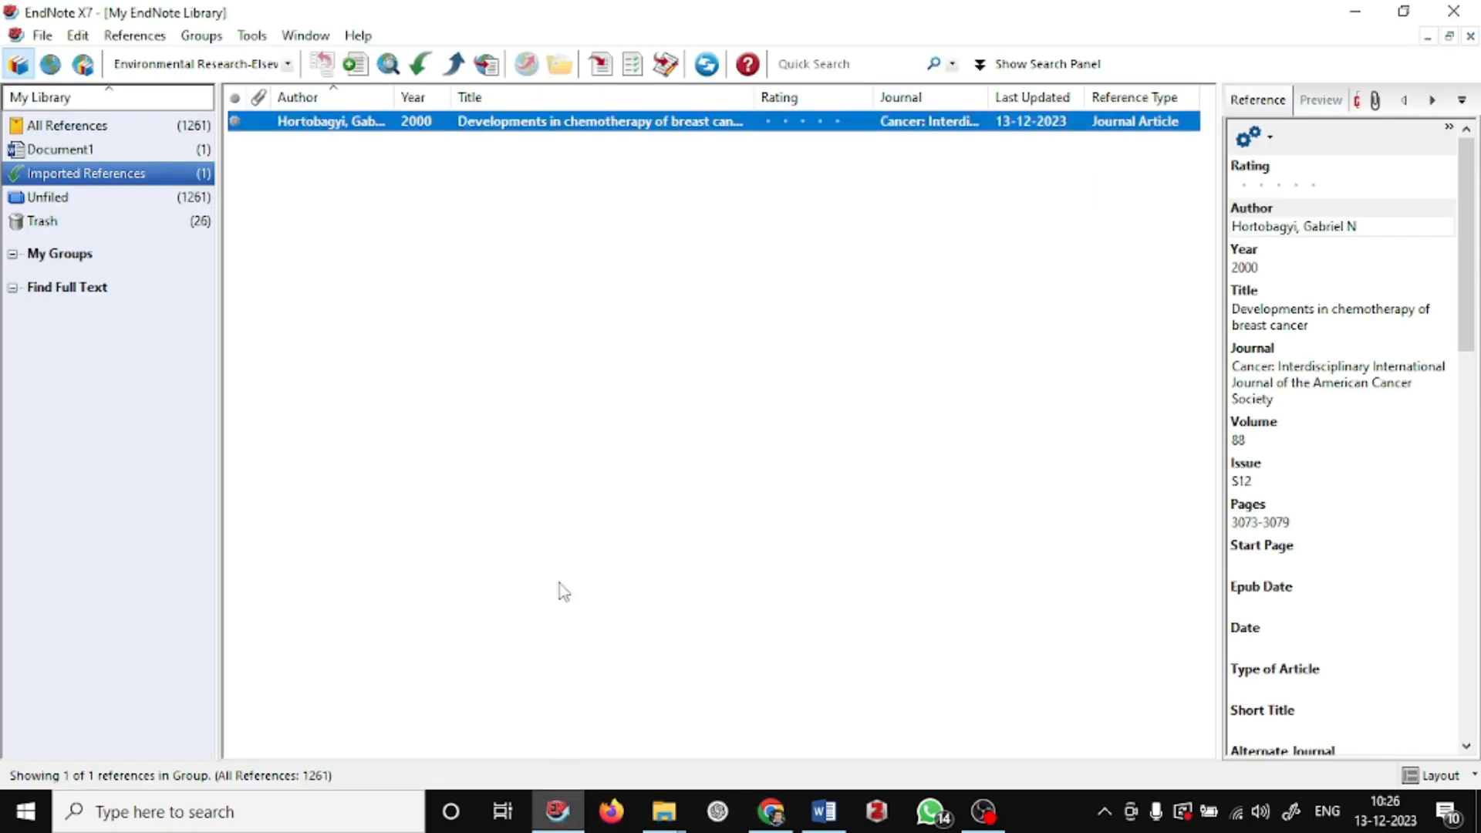
left_click(598, 71)
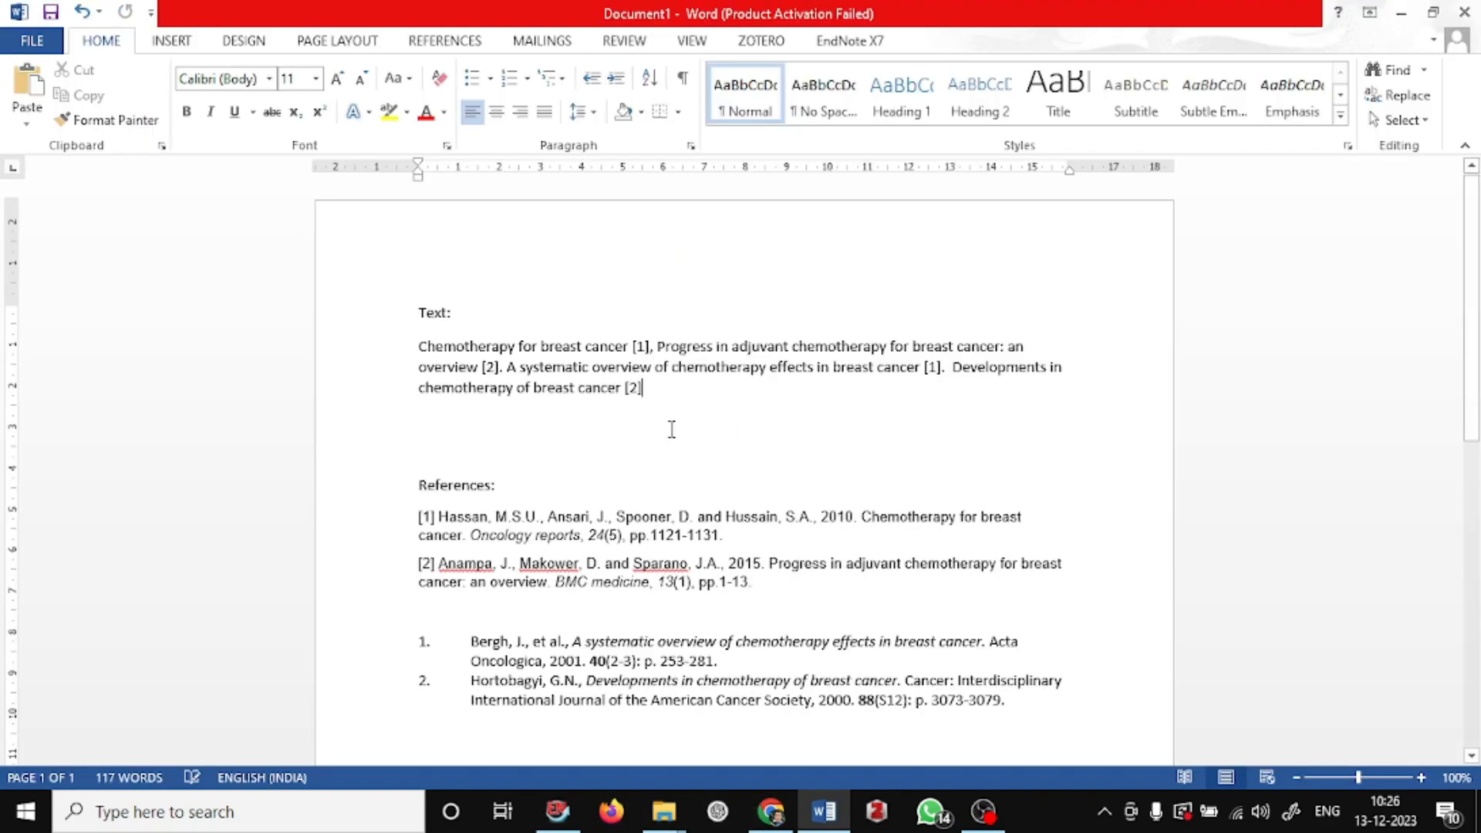
Start a new paragraph before the third article title, "A systematic overview of chemotherapy effects in breast cancer".
left_click_drag(643, 388, 505, 368)
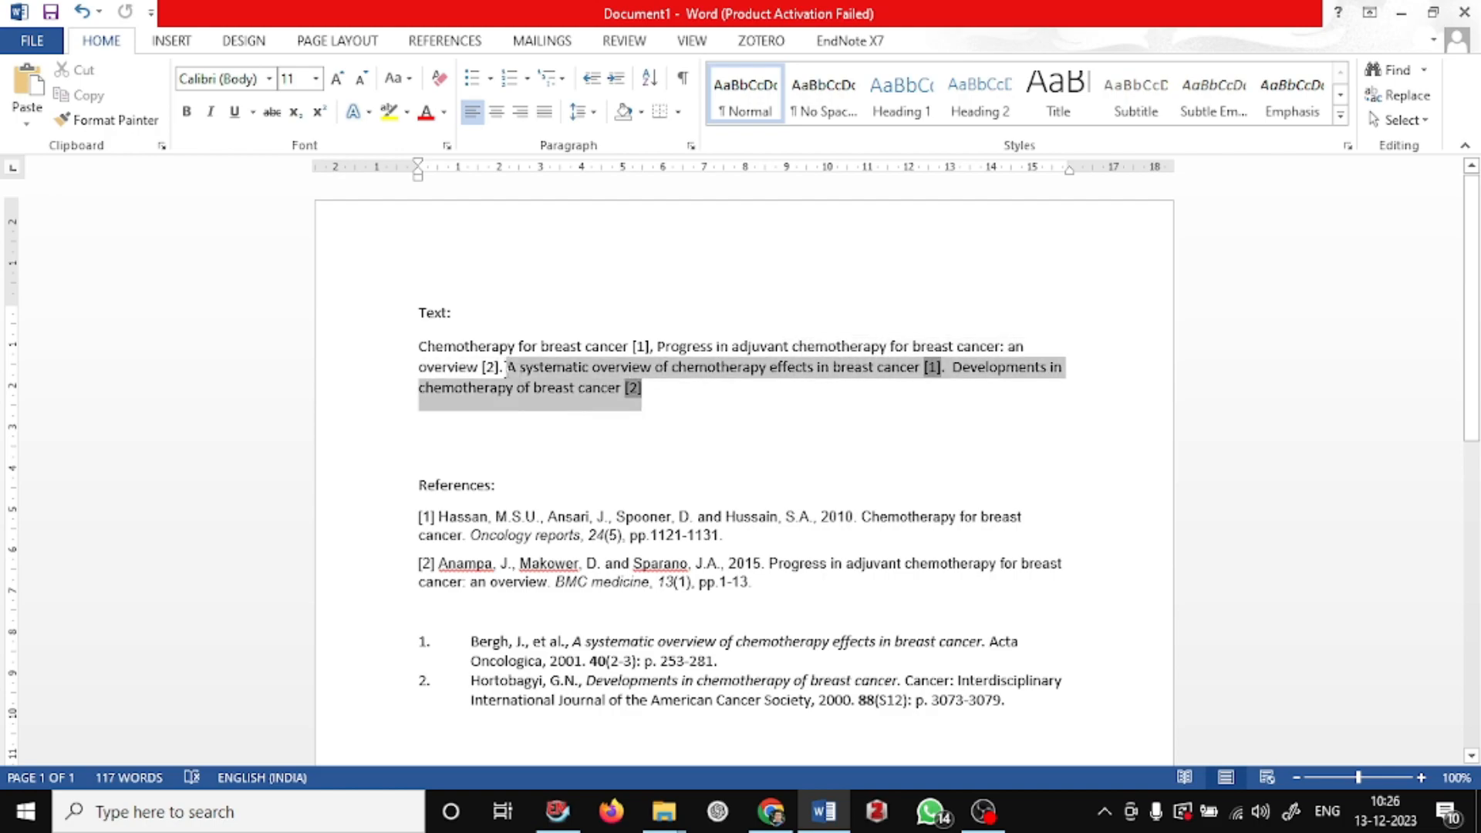
left_click(490, 368)
key("Return")
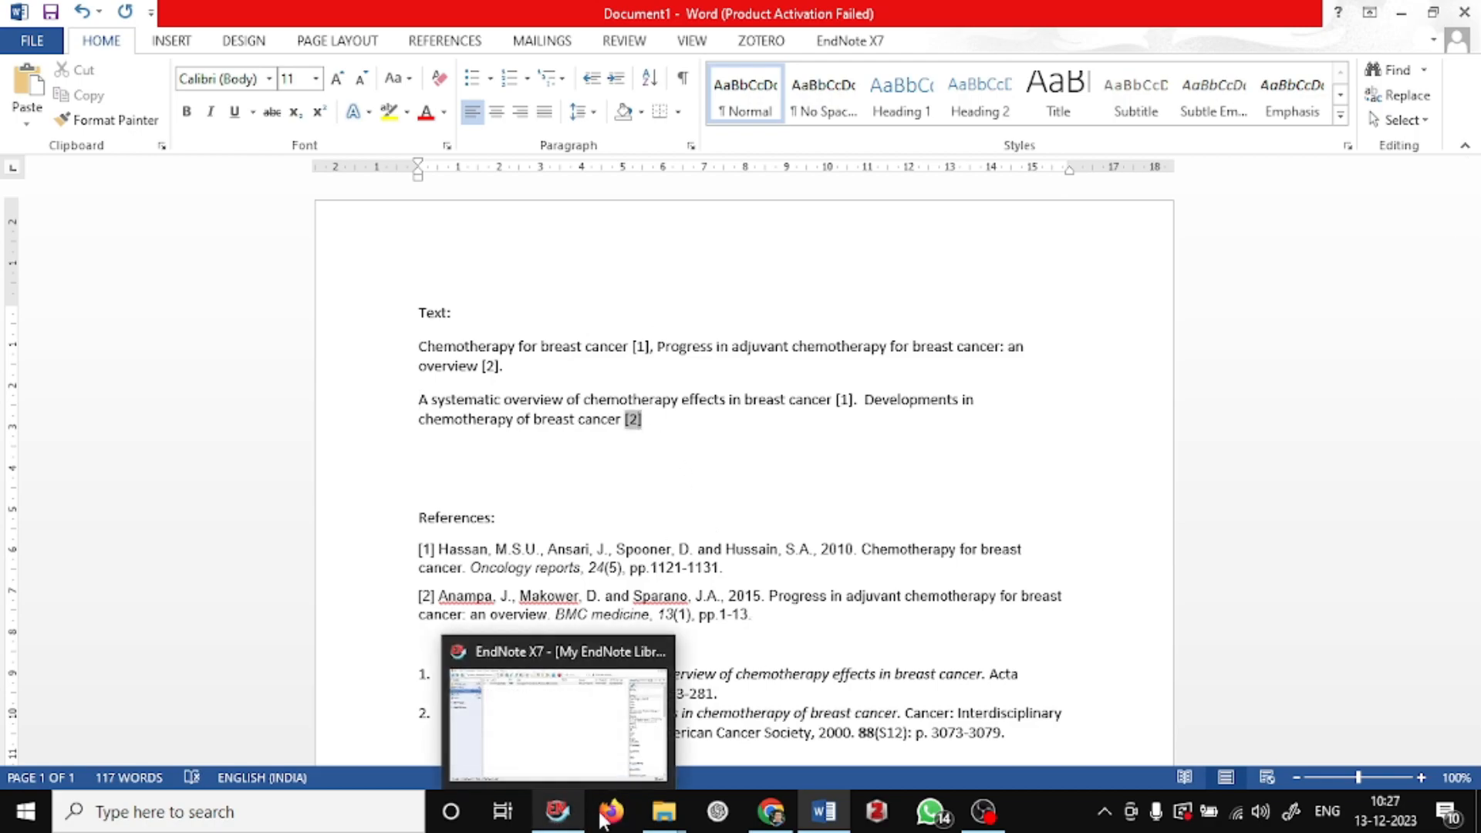
Export "Extending survival with chemotherapy in metastatic breast cancer" from Google Scholar in Chrome to EndNote and add it to the last citation in Word.
left_click(771, 811)
left_click(160, 672)
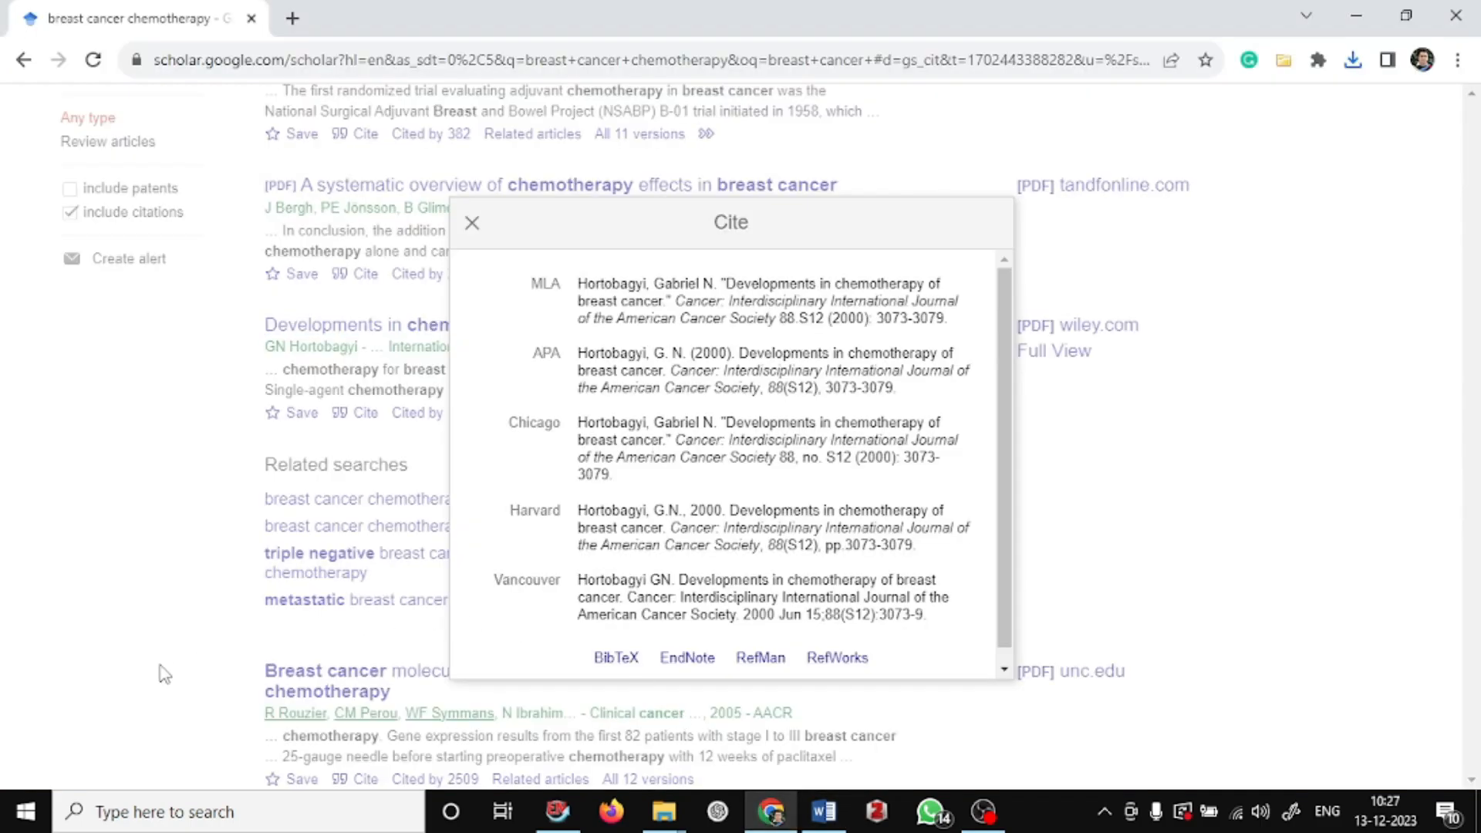
scroll(289, 552, "down", 5)
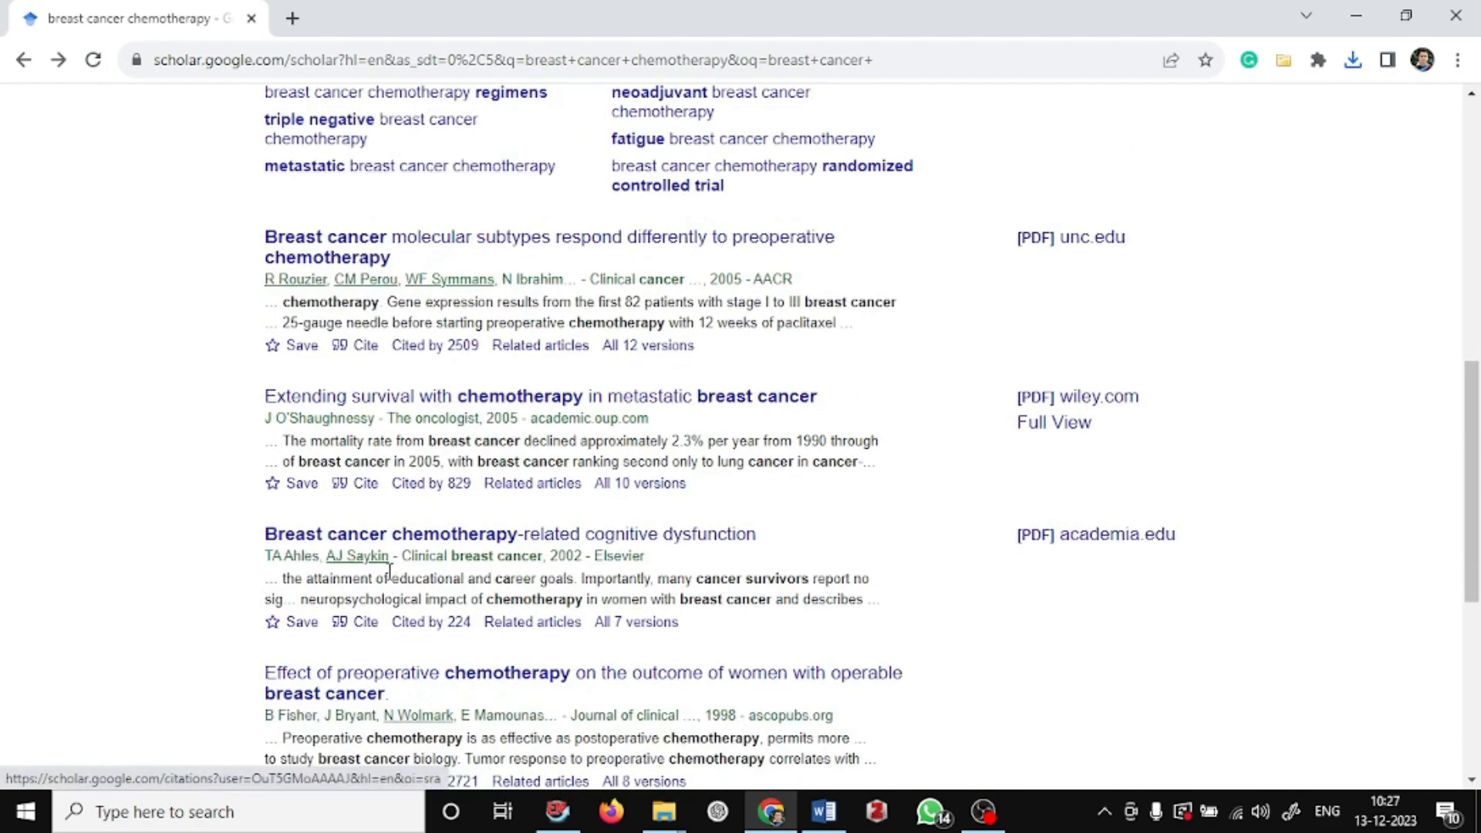
left_click(365, 485)
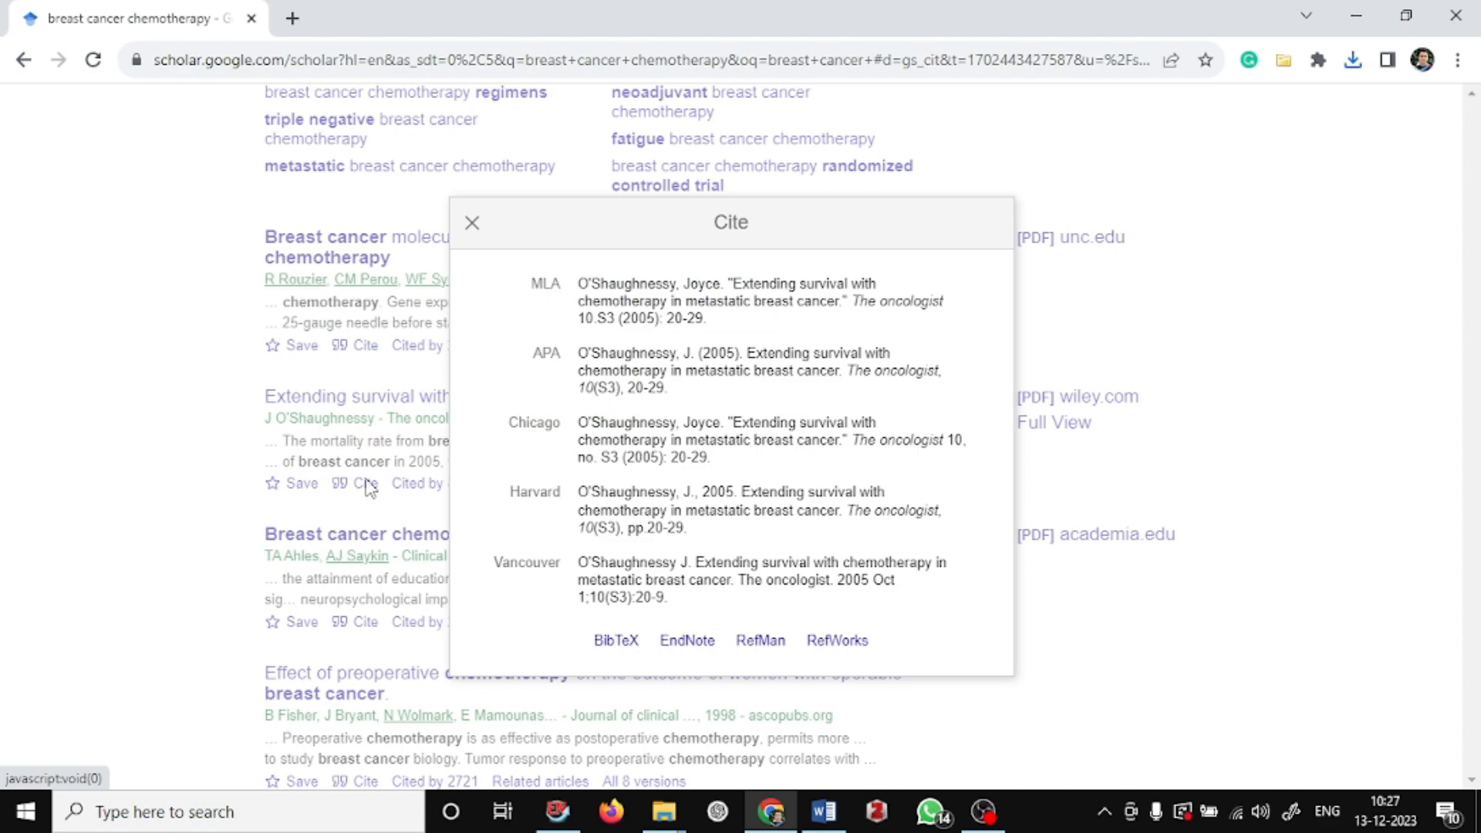
left_click(693, 646)
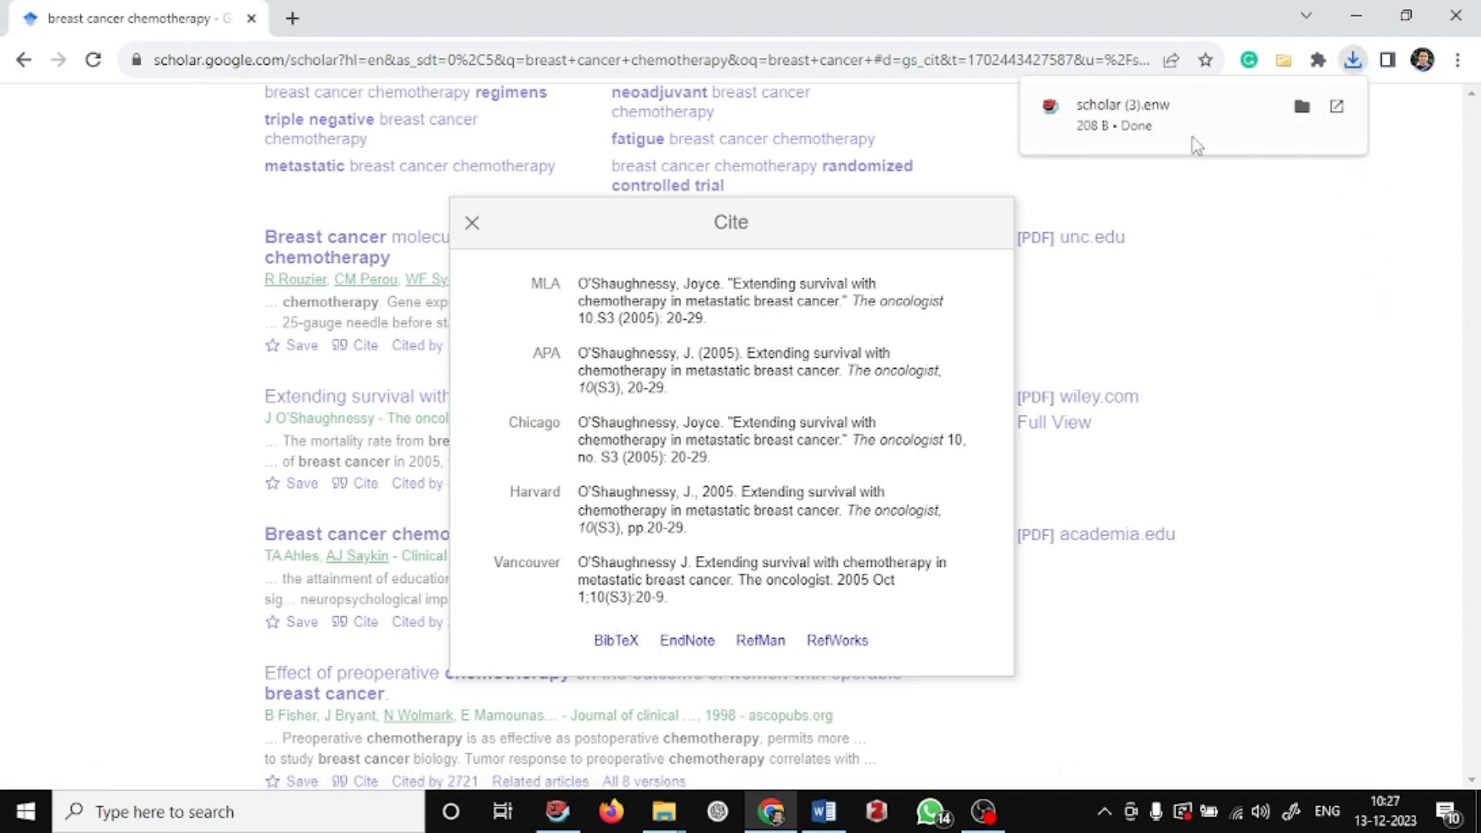
left_click(1123, 123)
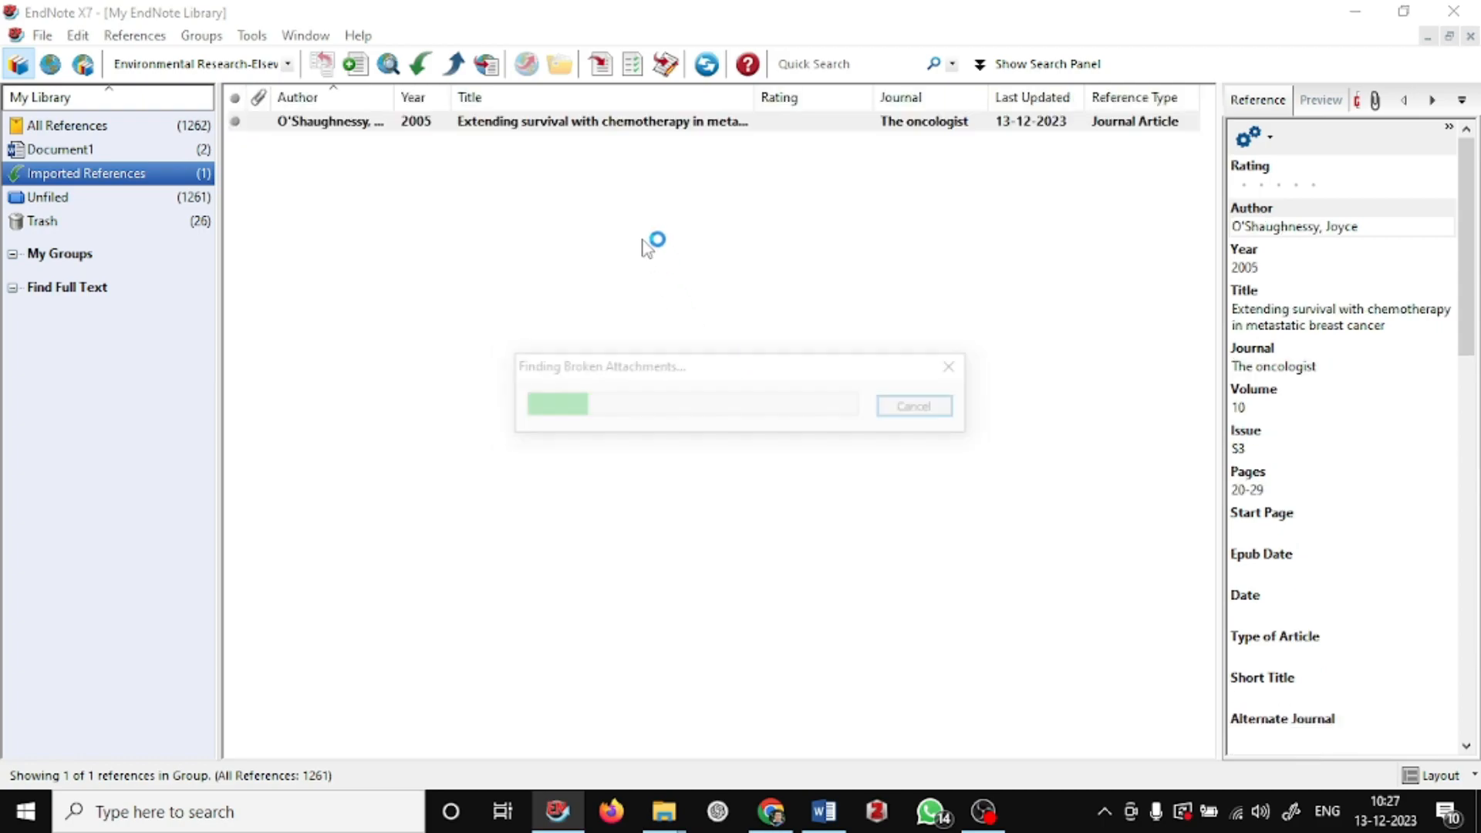
left_click(601, 63)
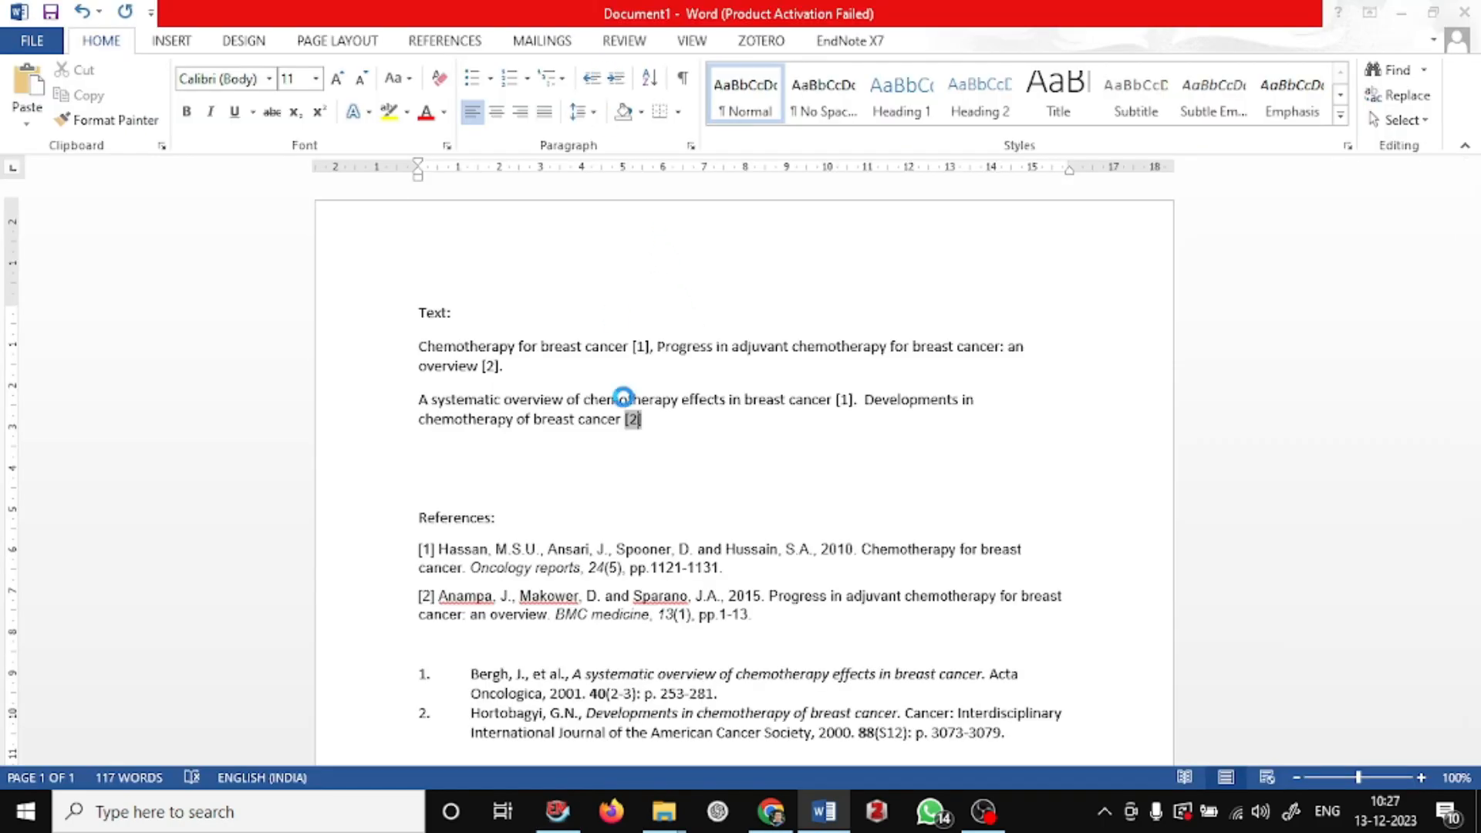
scroll(656, 432, "down", 3)
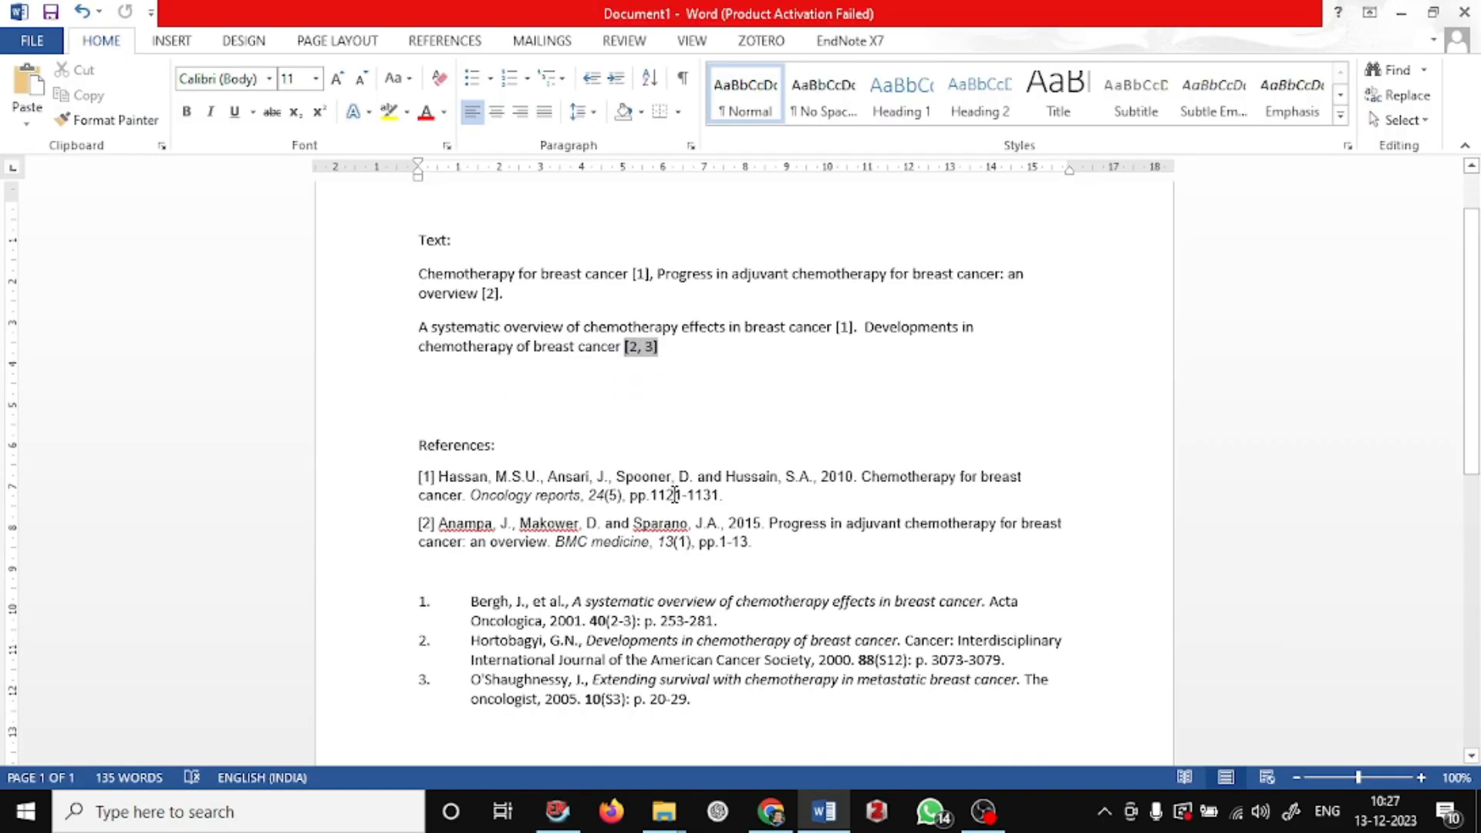
Export "Intrinsic resistance of tumorigenic breast cancer cells to chemotherapy" from Google Scholar in Chrome to EndNote and add it to Word's last citation.
left_click(659, 263)
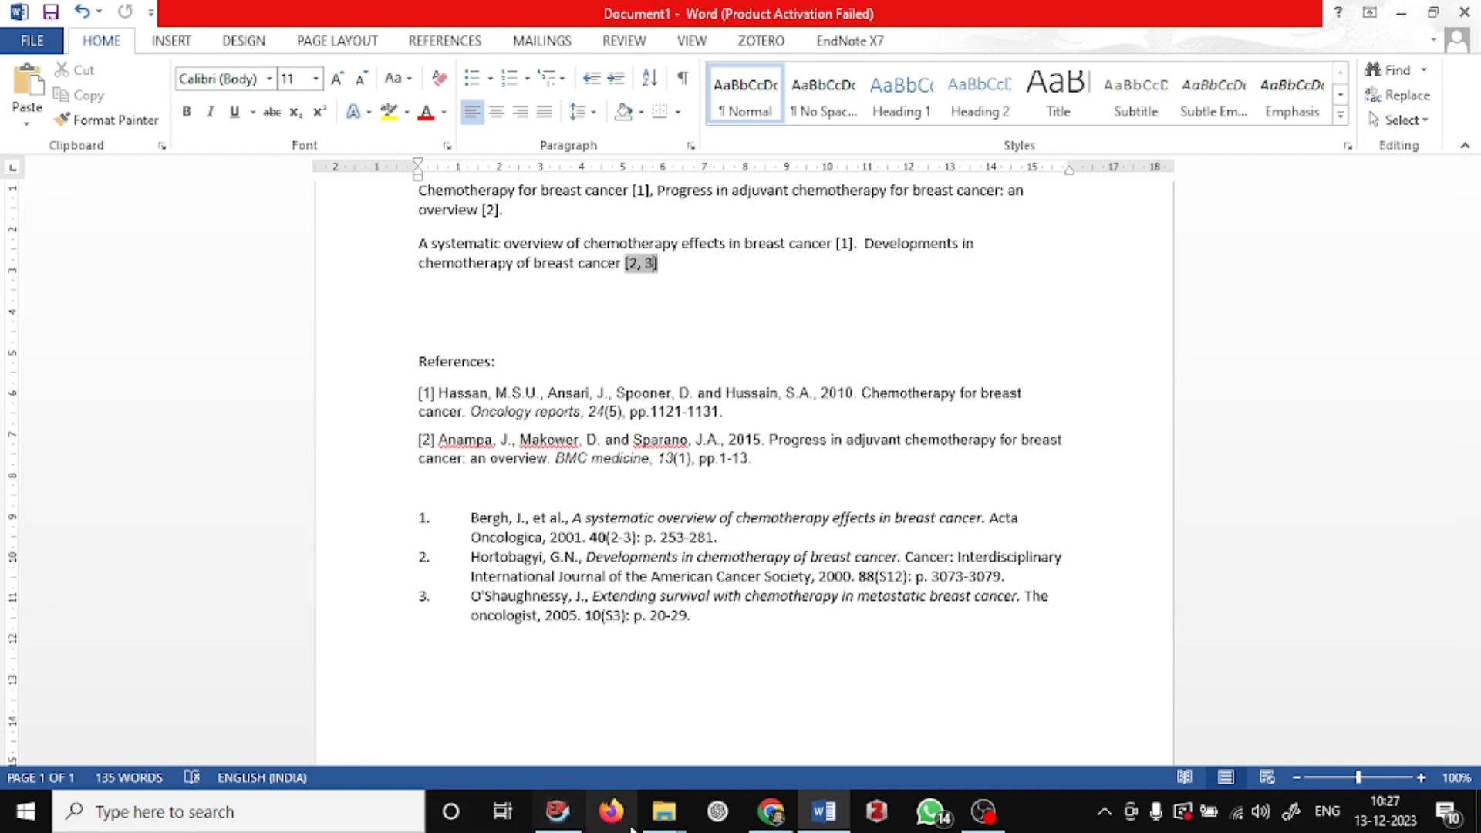
left_click(770, 811)
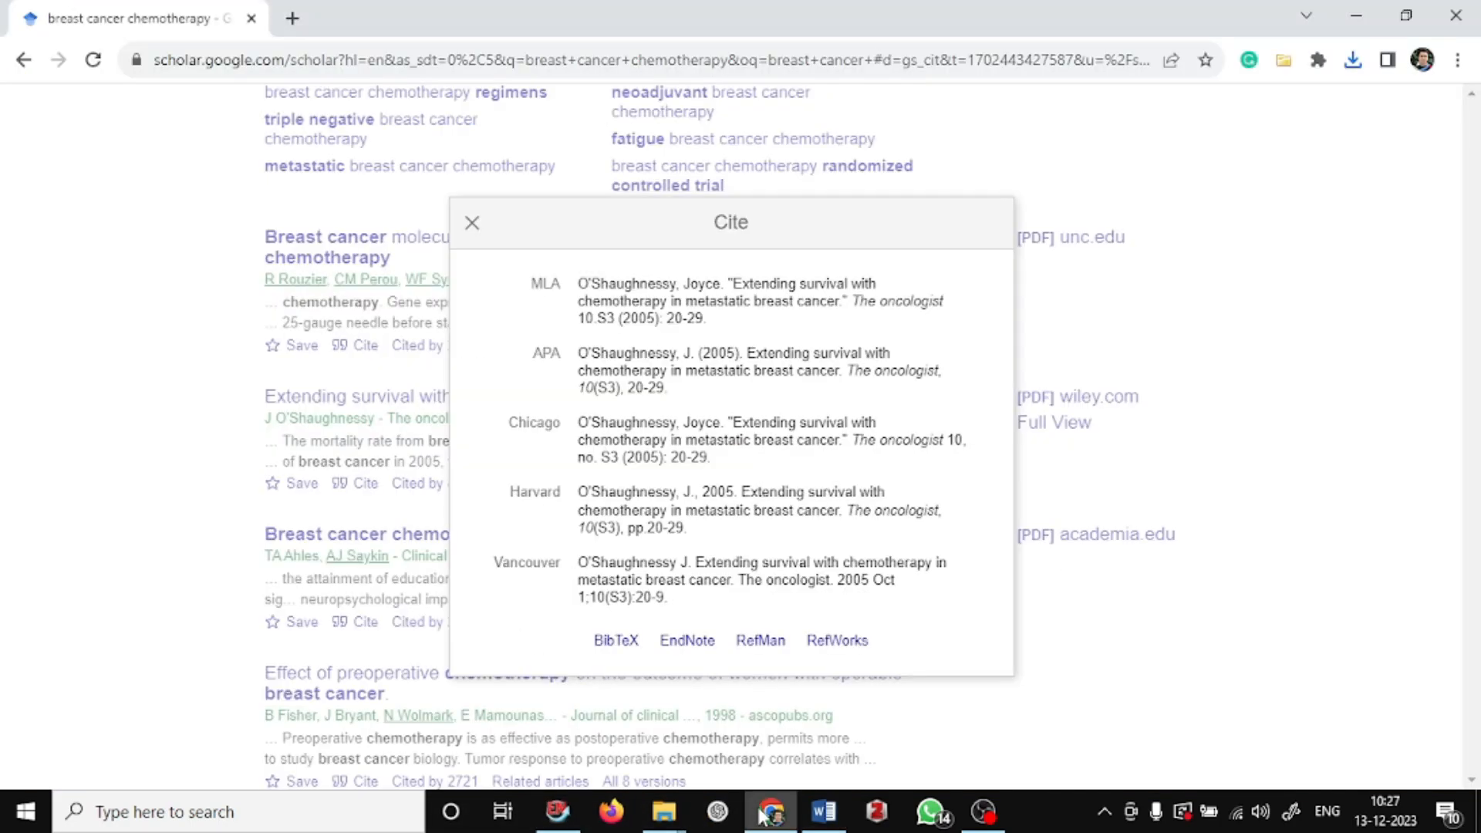
left_click(148, 648)
scroll(245, 651, "down", 4)
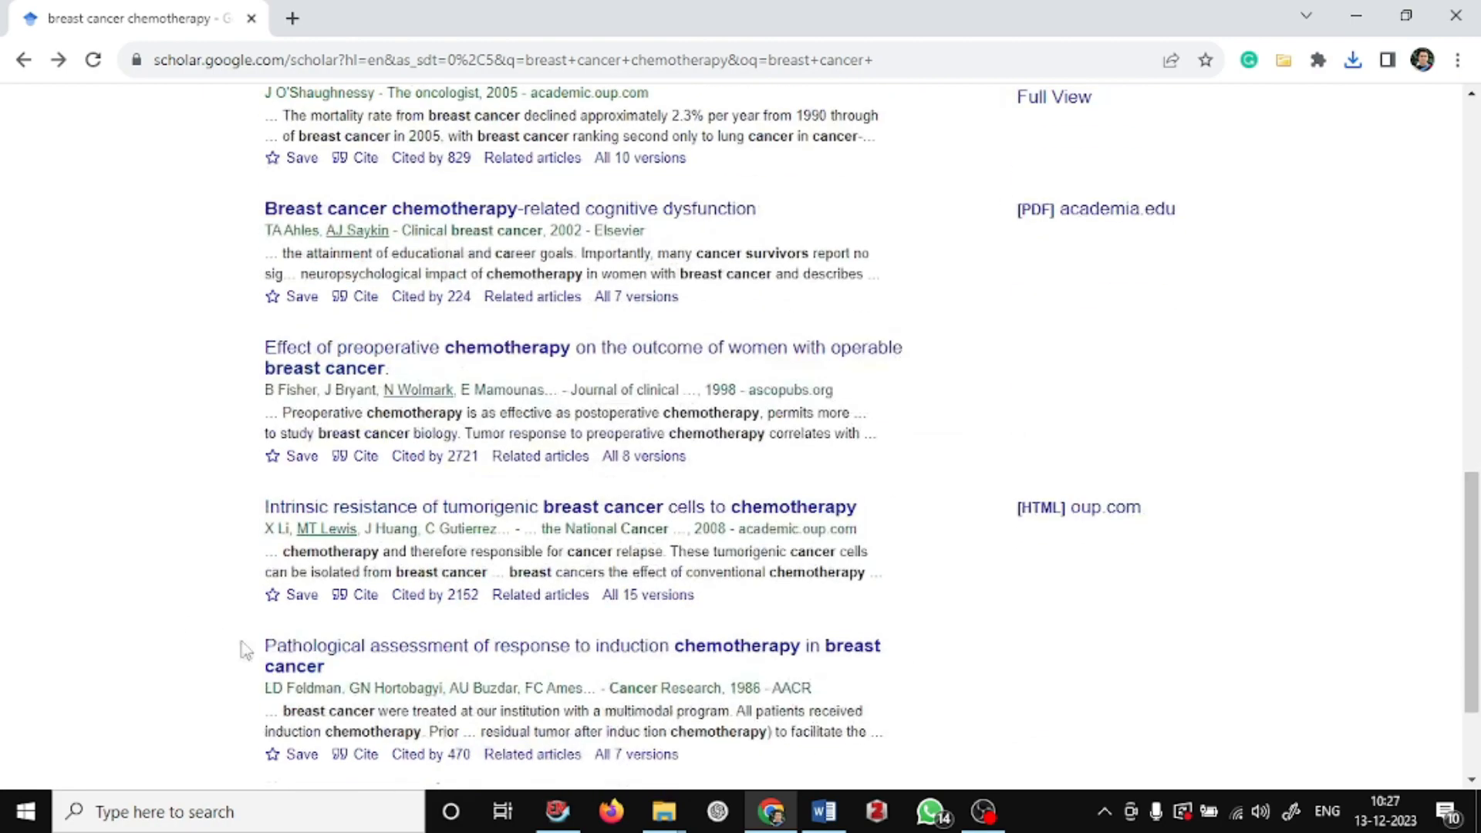
left_click(366, 594)
left_click(688, 702)
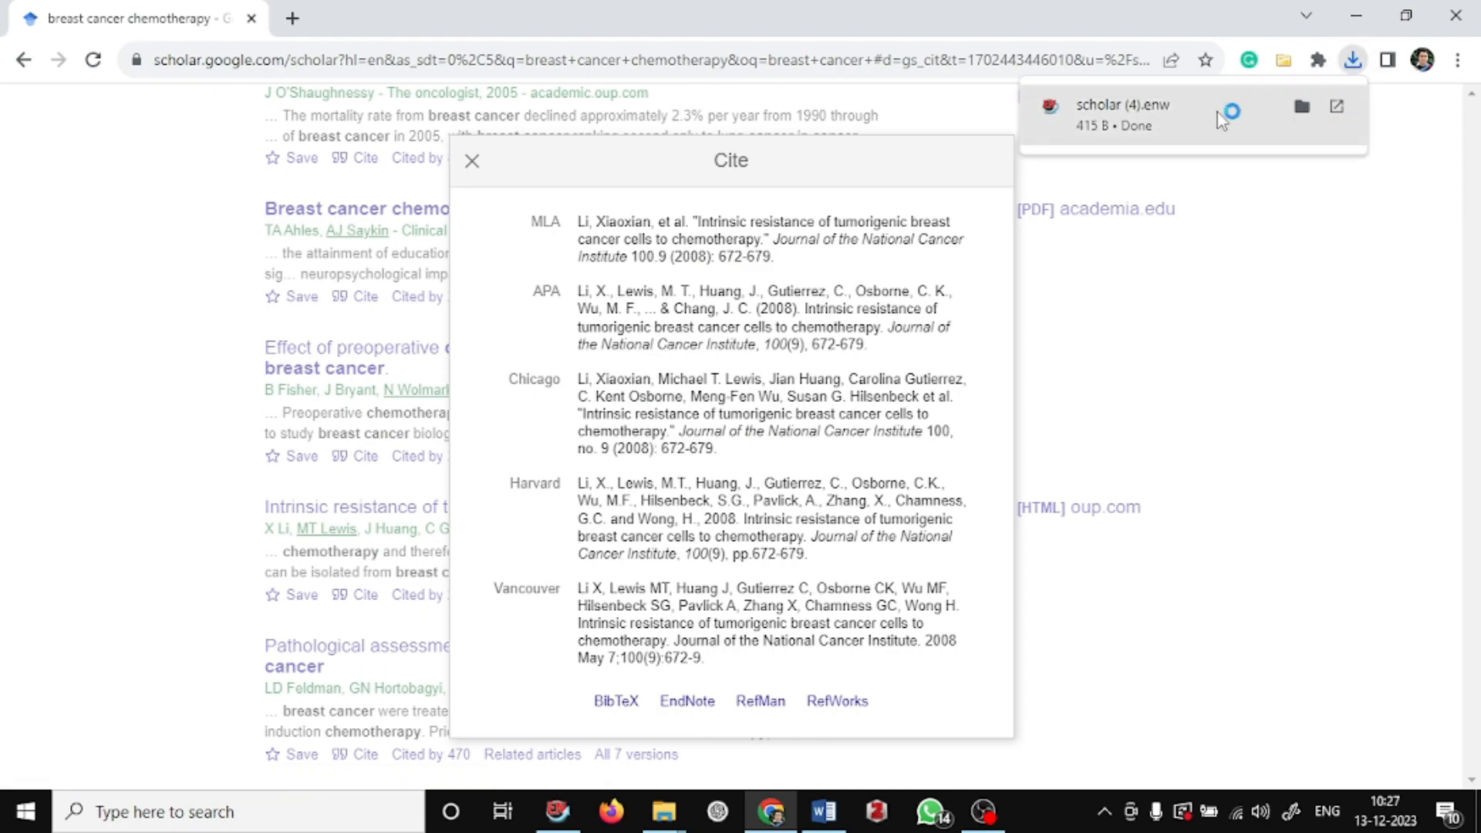
left_click(1217, 113)
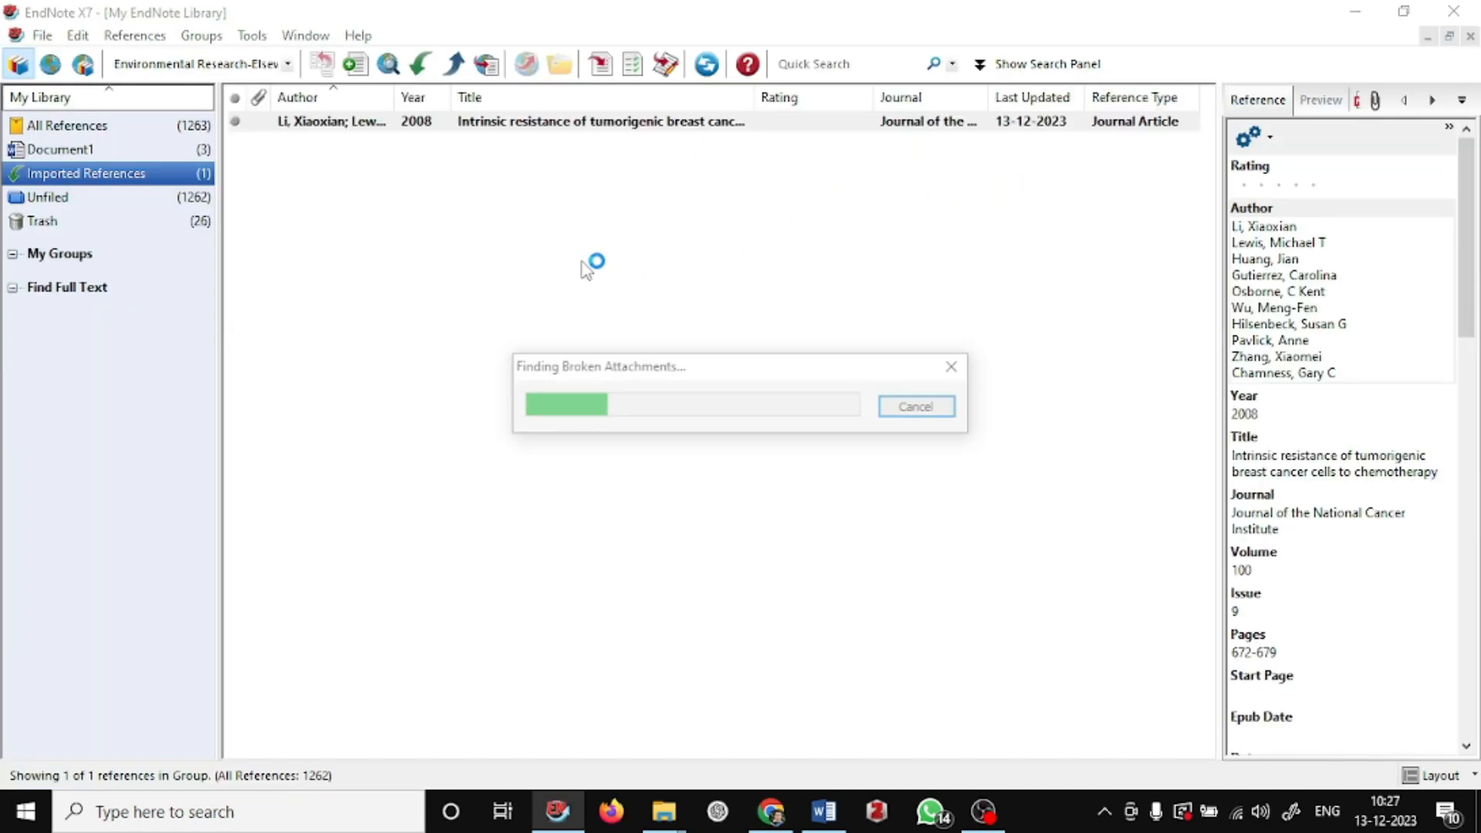
left_click(600, 64)
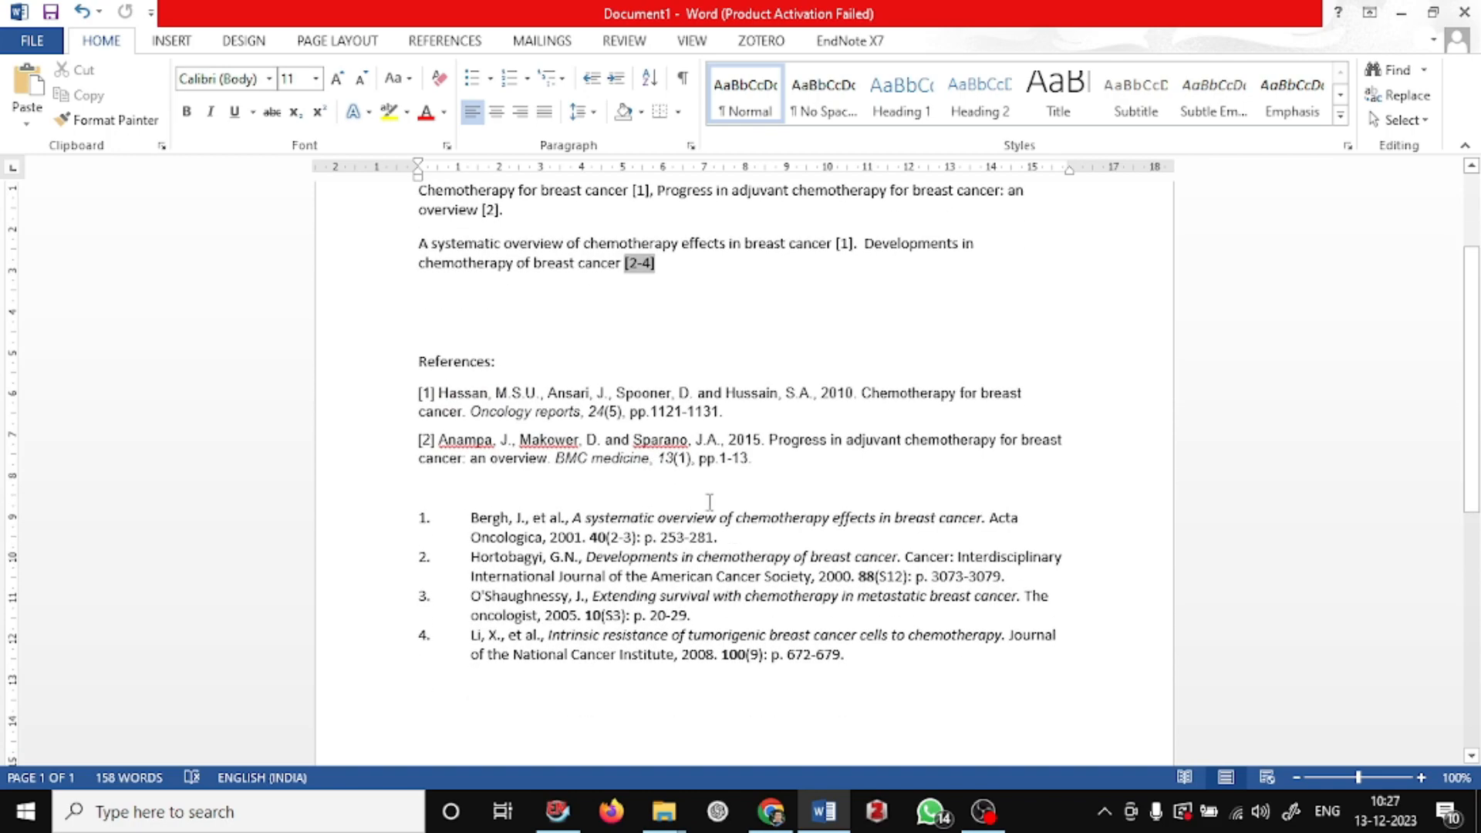
Compare the manually written references with the EndNote-generated bibliography below them.
left_click_drag(764, 458, 424, 363)
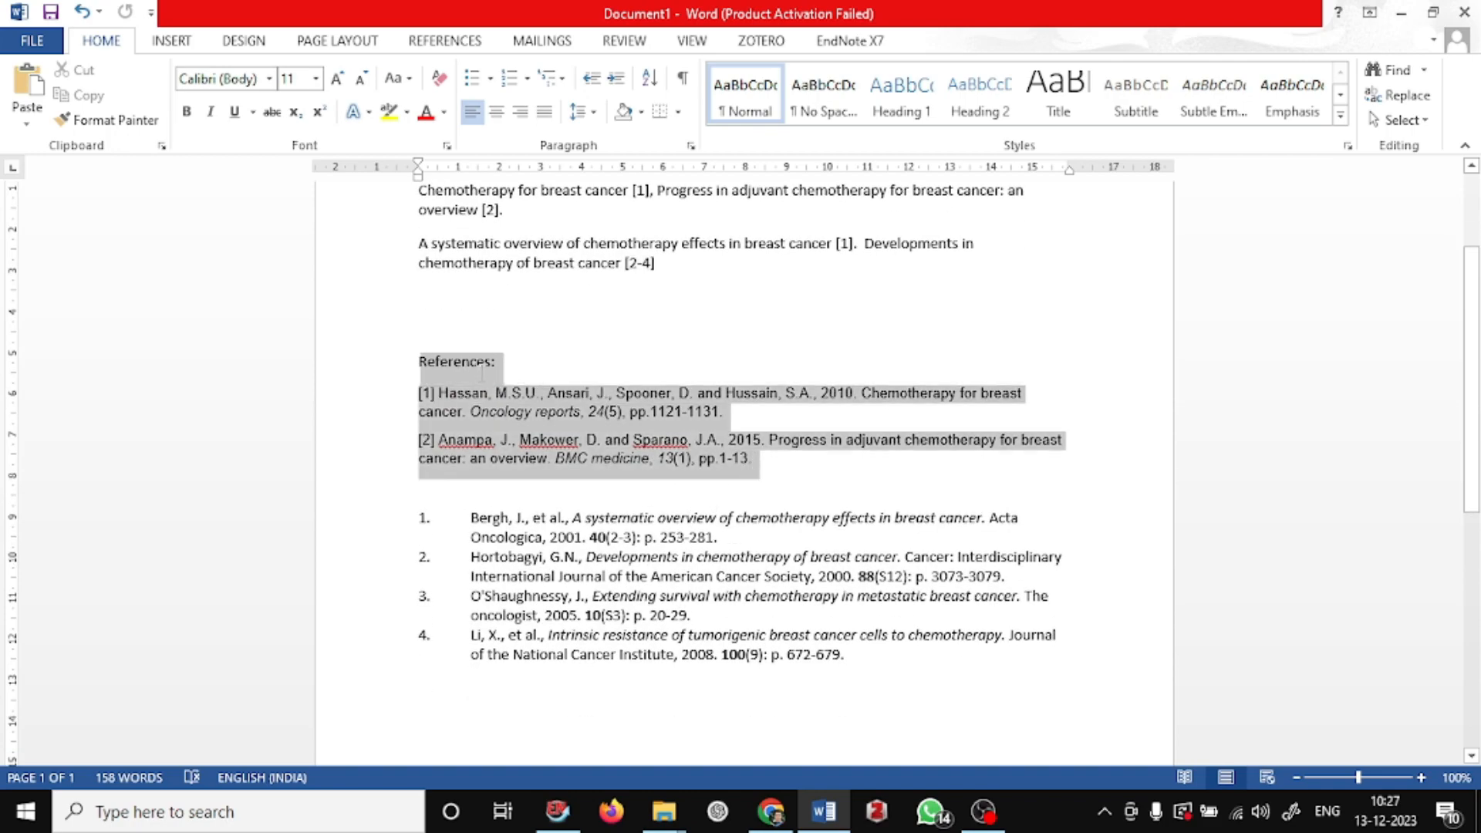
left_click(465, 392)
left_click_drag(873, 669, 443, 522)
left_click(865, 686)
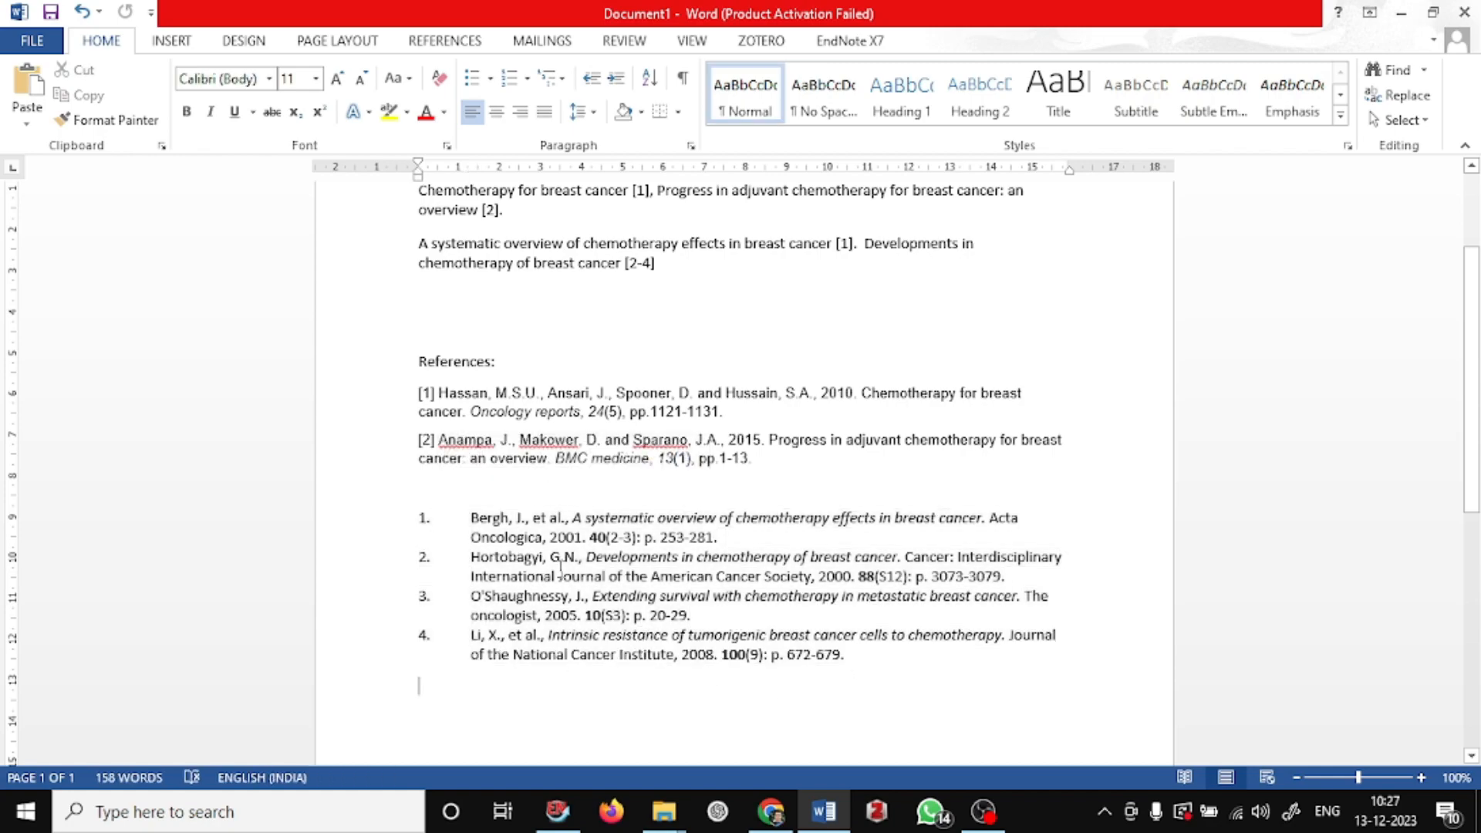
key("shift+Up")
key("shift+Up")
key("shift+Up")
key("shift+Up")
key("shift+Up")
key("shift+Up")
key("shift+Up")
key("shift+Up")
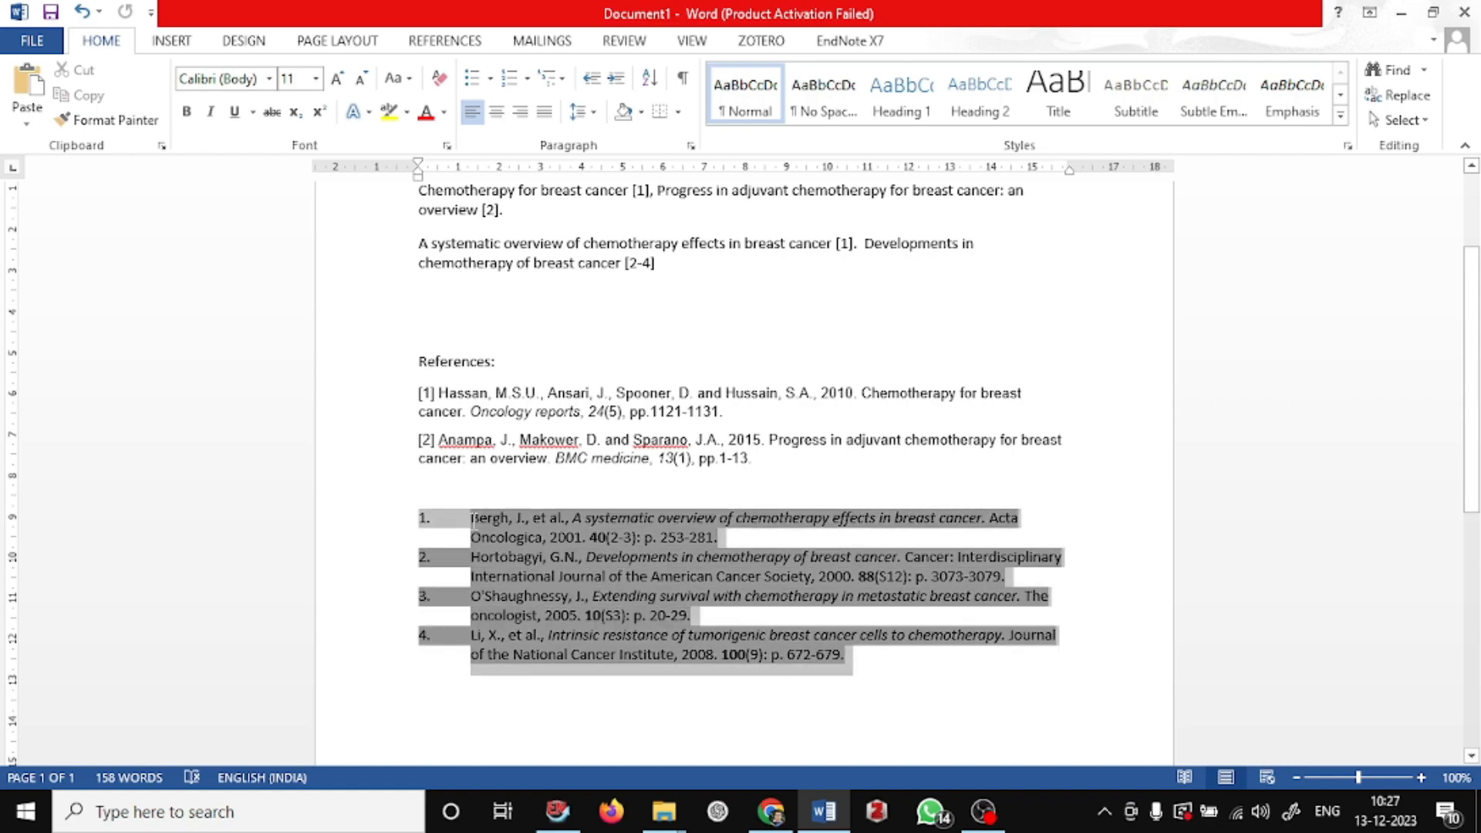
key("Right")
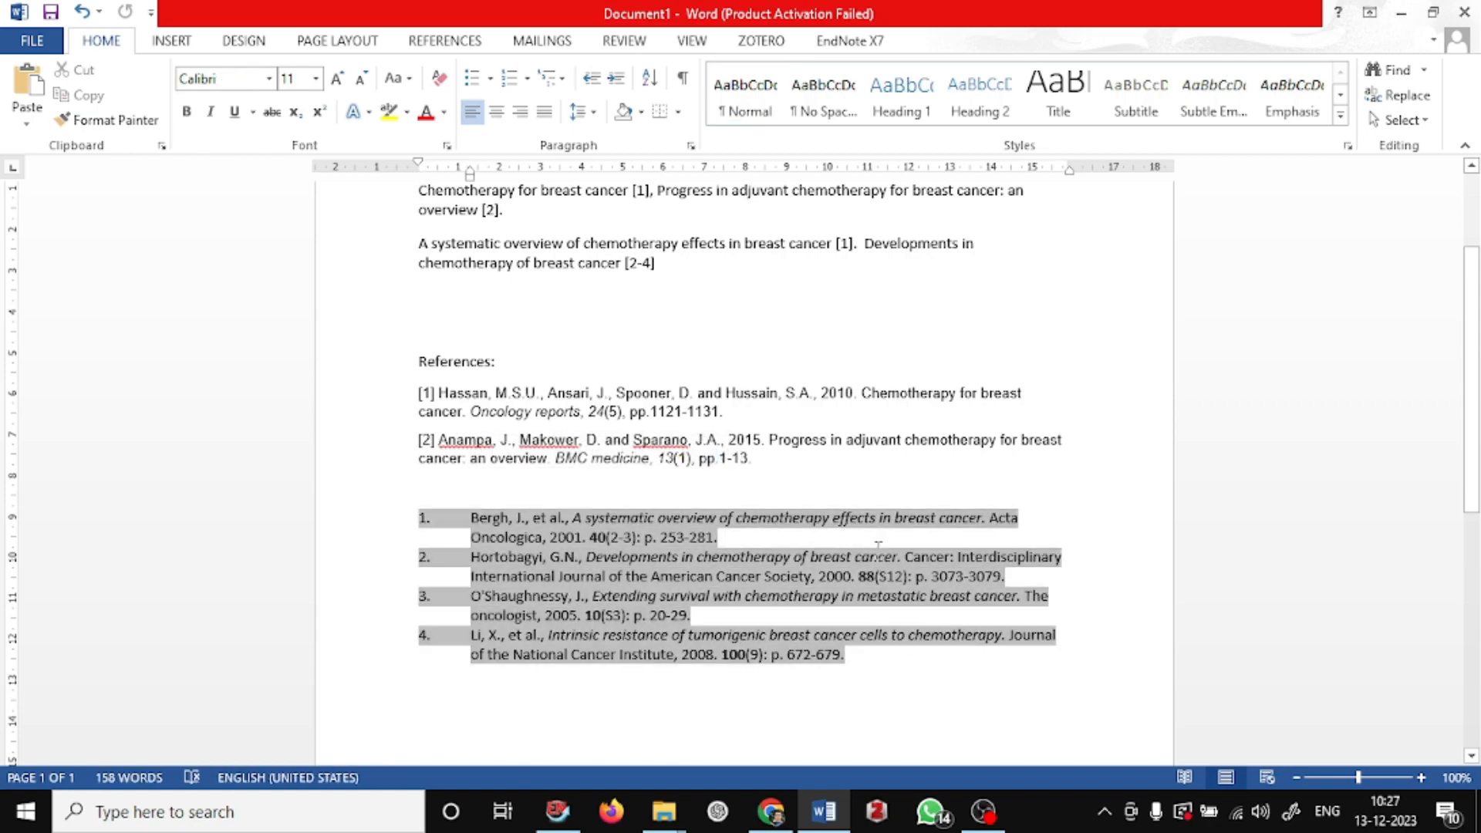
Change the EndNote citation and bibliography style to Environmental Science and Pollution Research.
left_click(849, 40)
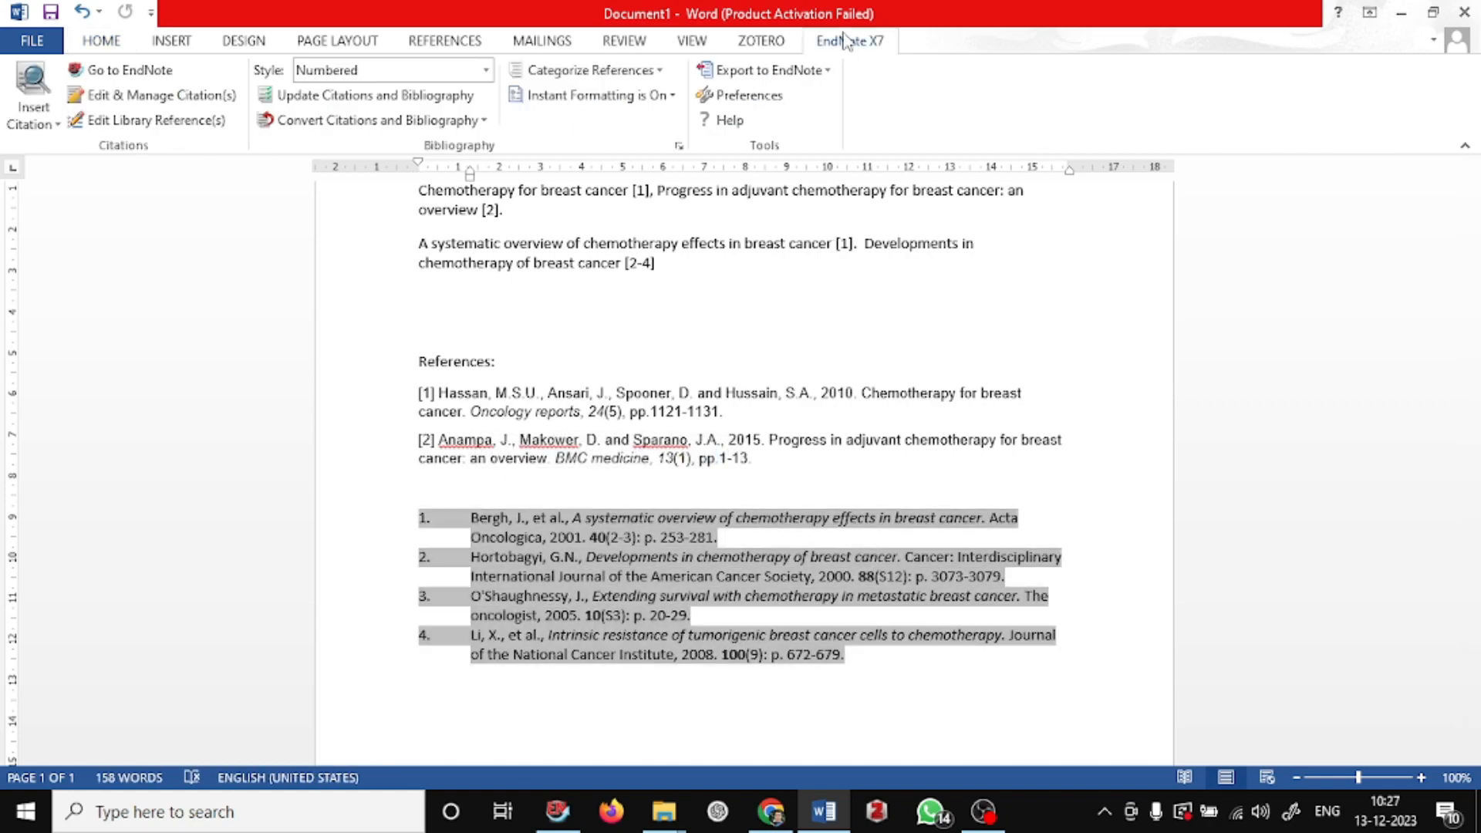
left_click(357, 74)
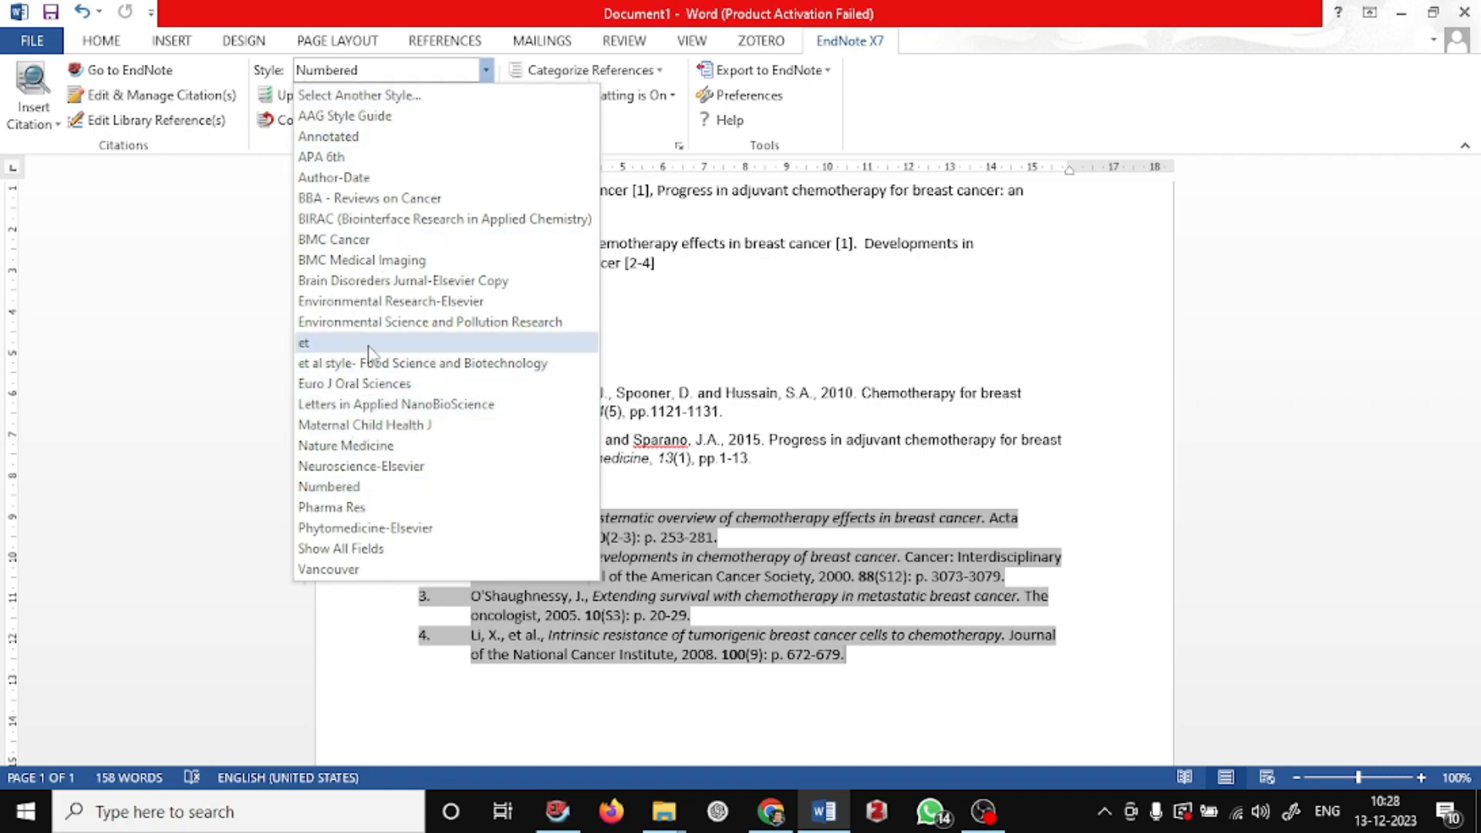
left_click(446, 322)
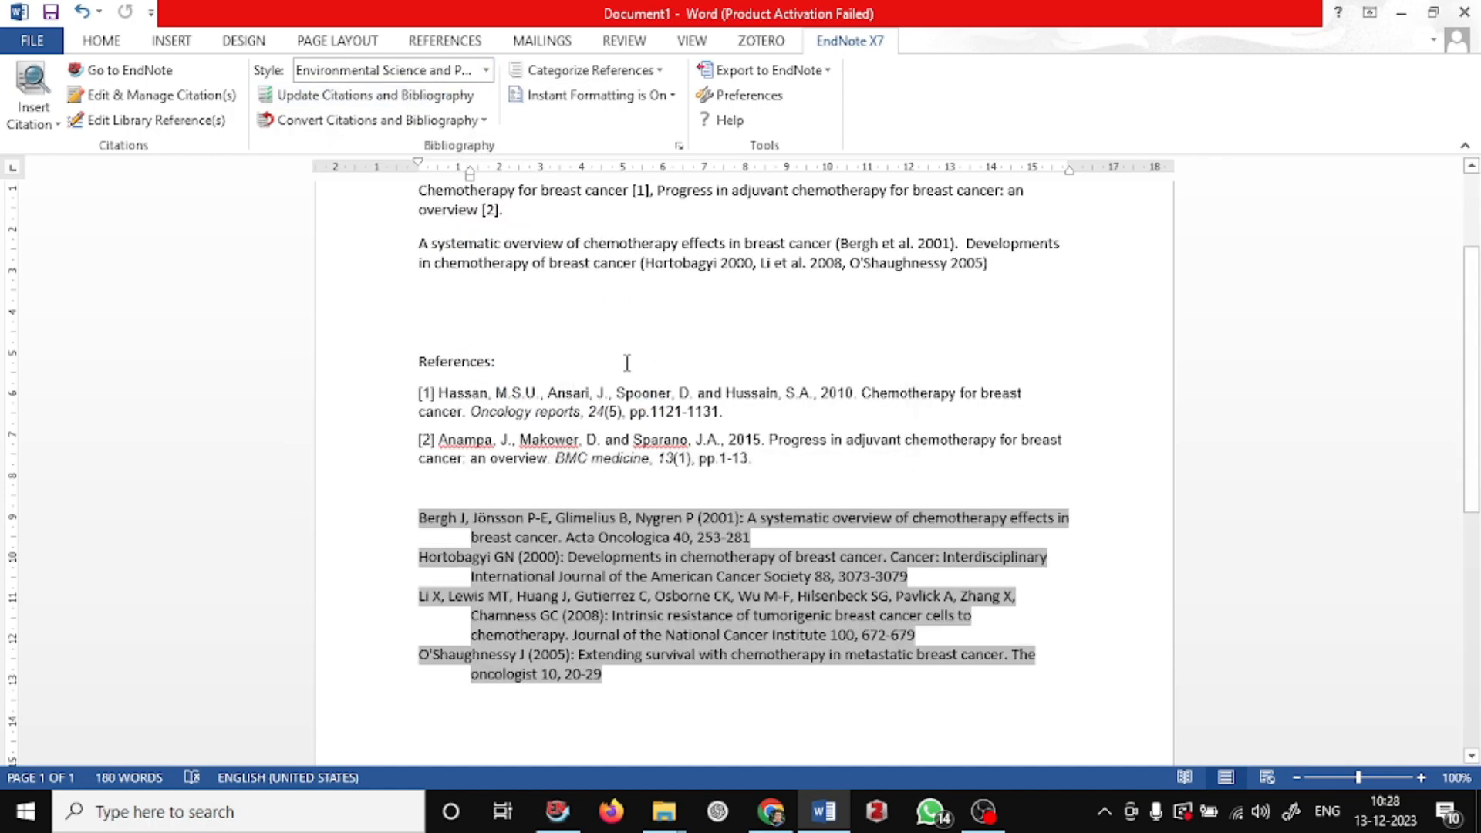
Examine how the chosen EndNote style formats the in-text citations in the second paragraph and the bibliography entries.
left_click_drag(1020, 284, 835, 243)
scroll(758, 636, "down", 1)
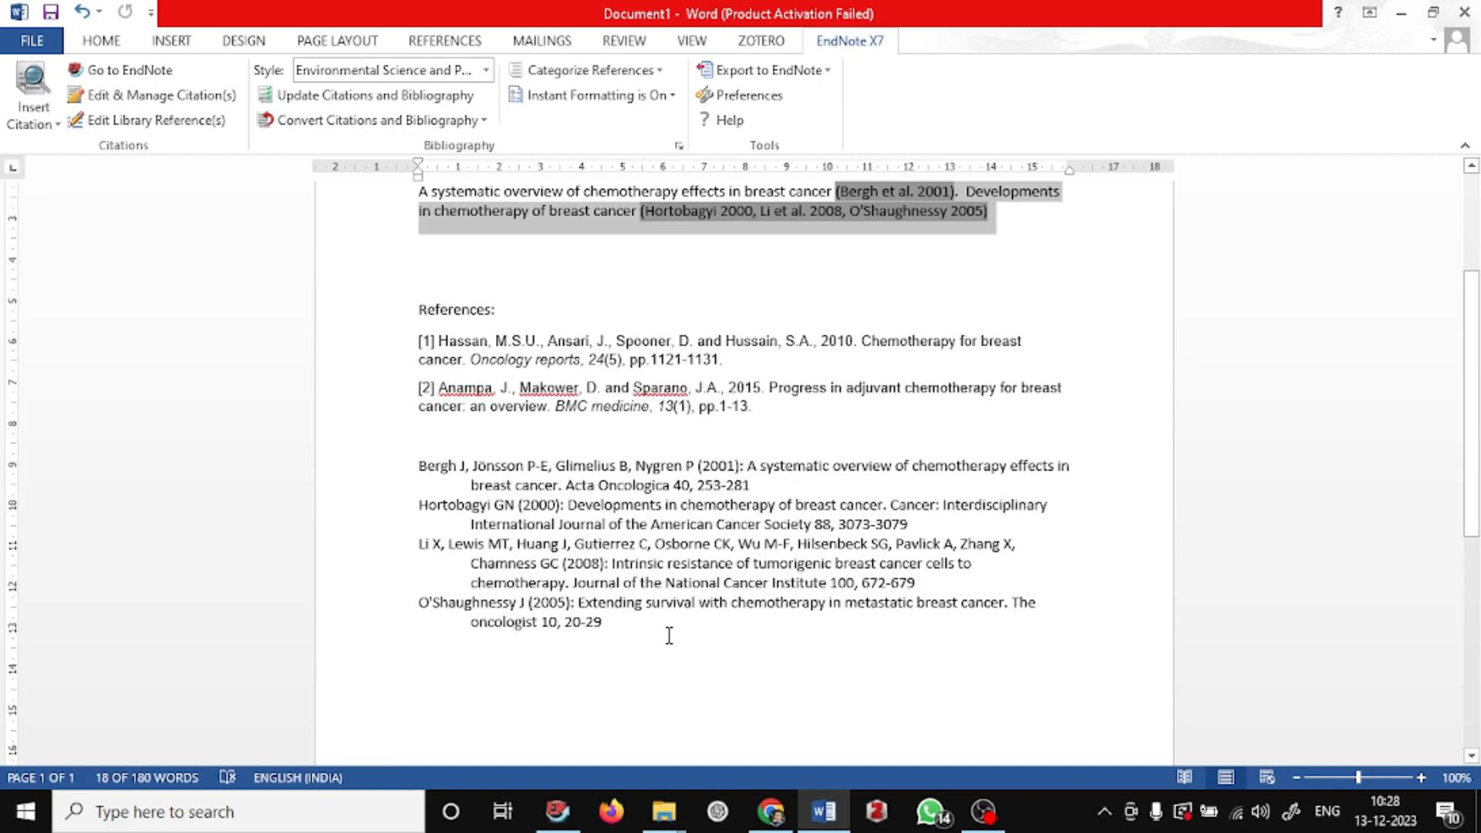
left_click_drag(640, 637, 369, 463)
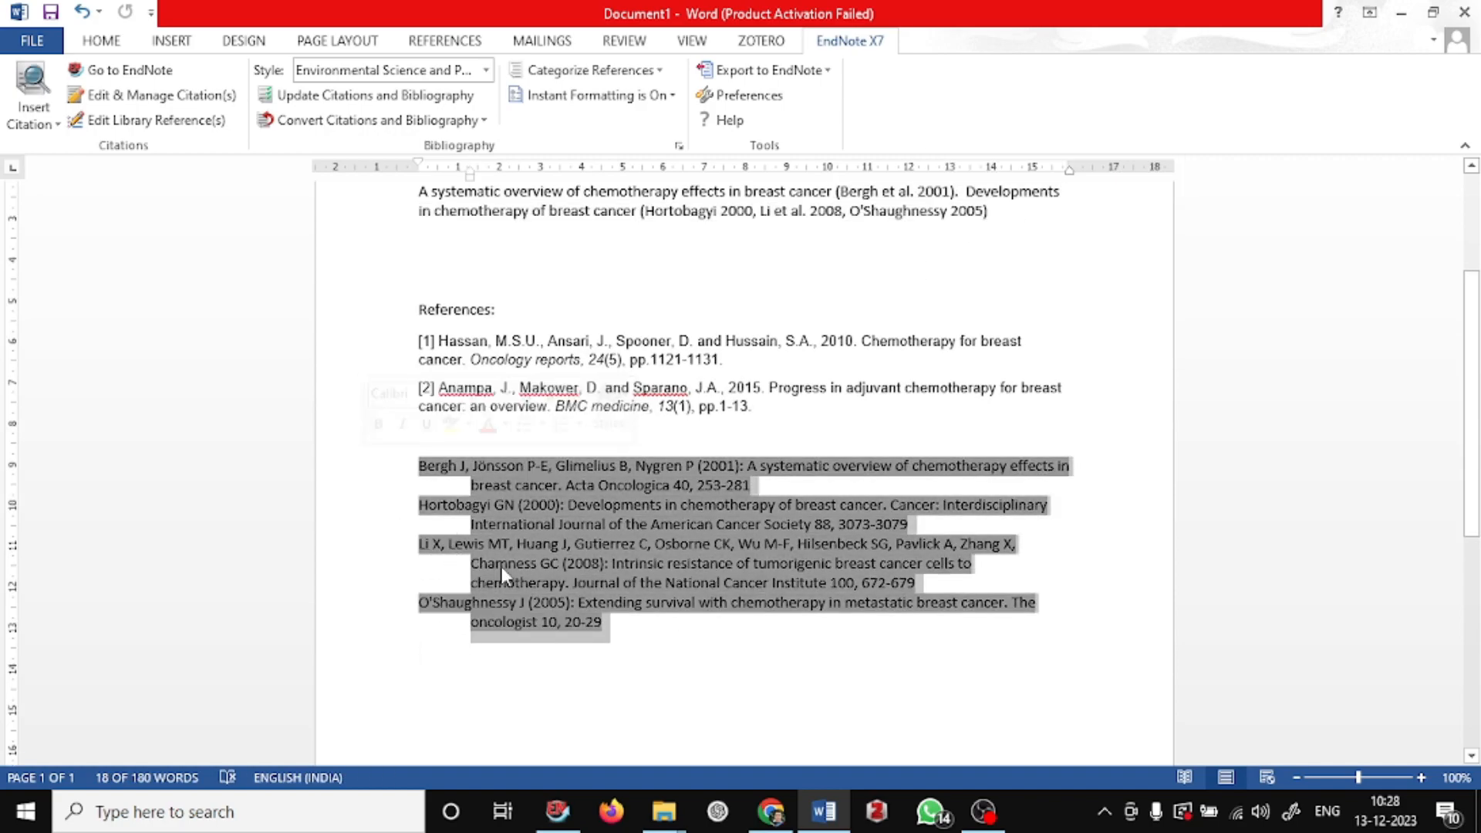
left_click(733, 681)
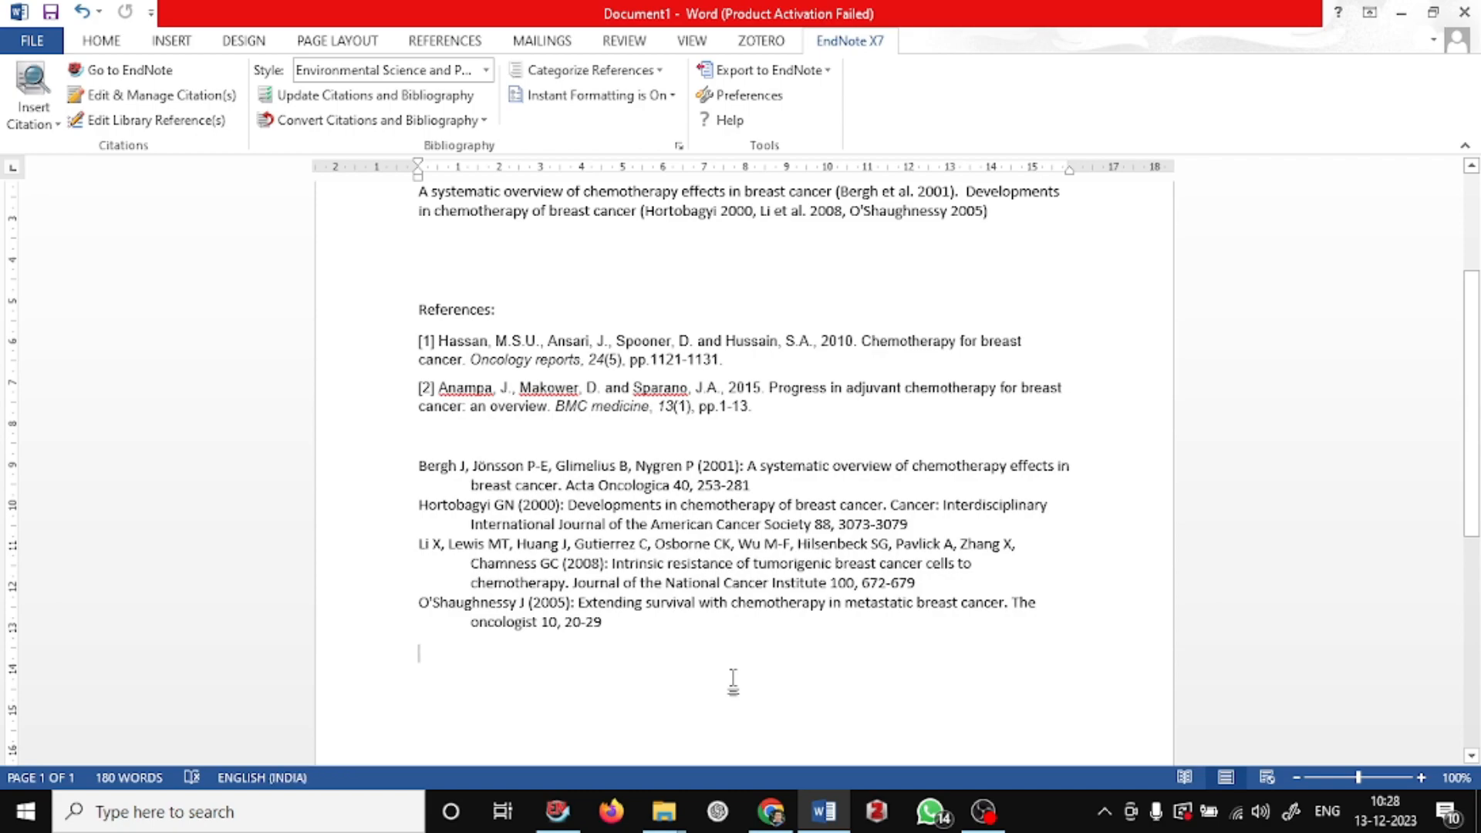
scroll(732, 681, "up", 3)
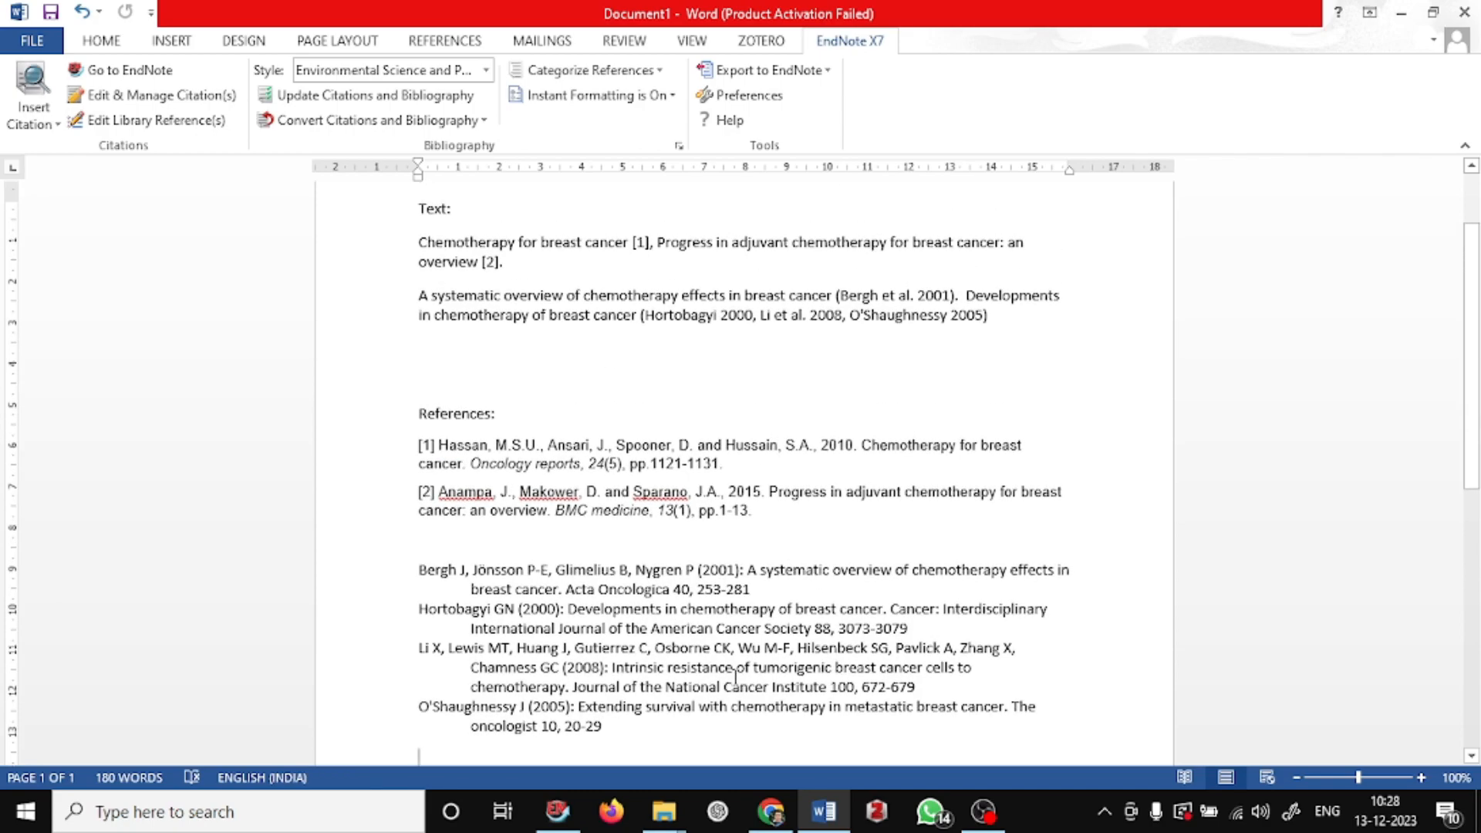
scroll(735, 678, "down", 3)
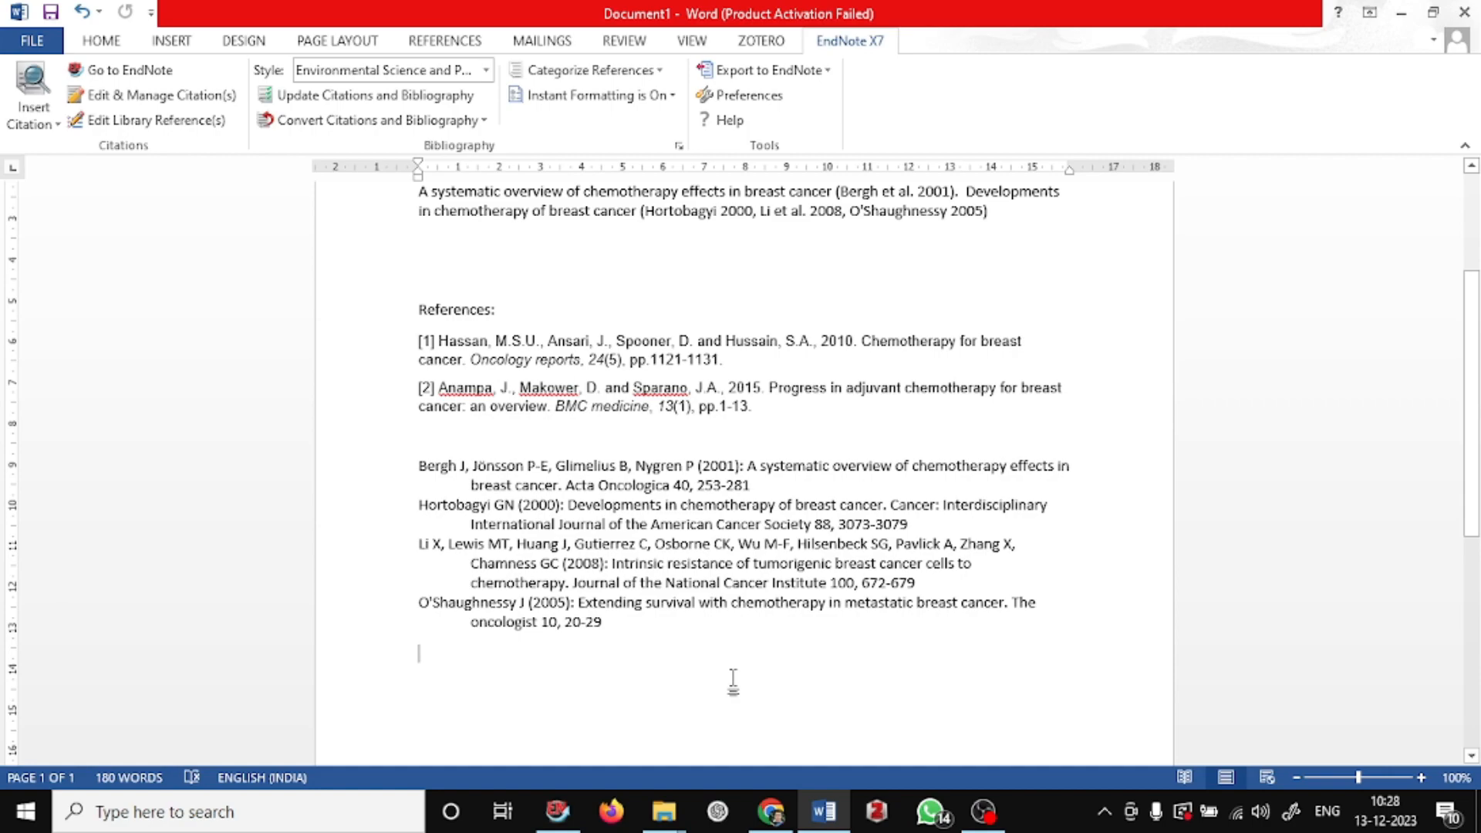
left_click_drag(679, 654, 416, 463)
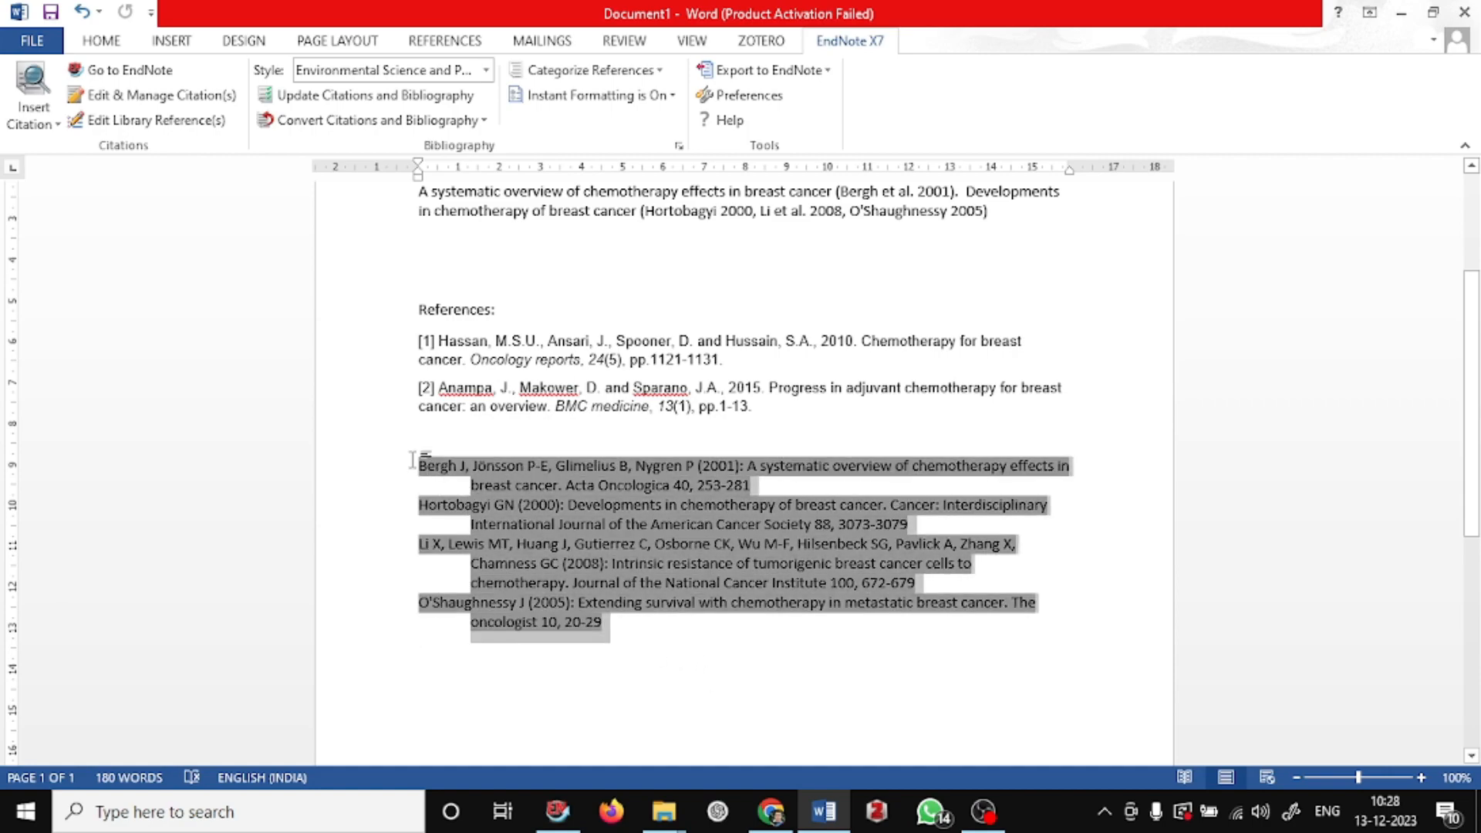
left_click(660, 656)
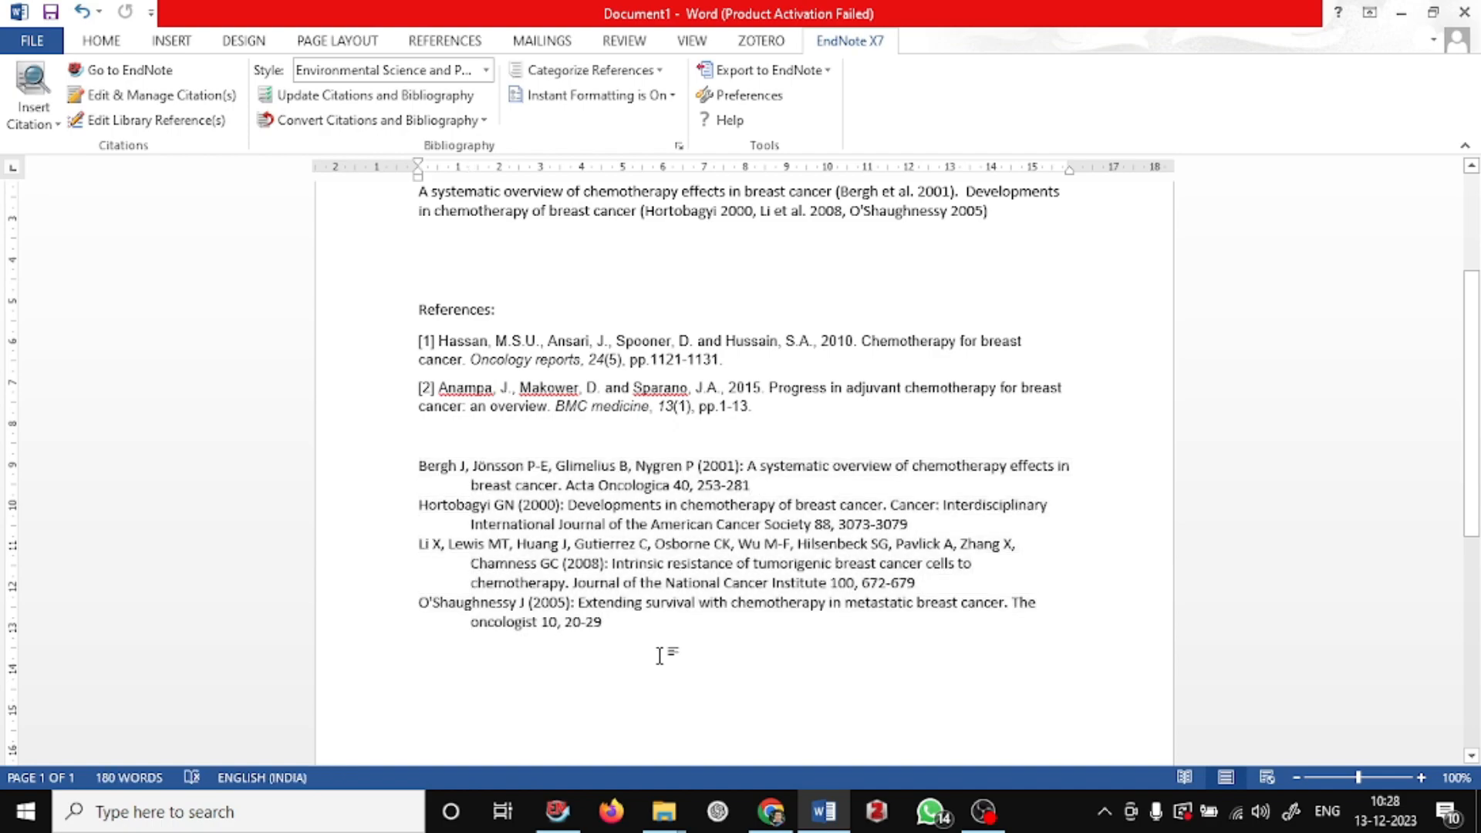
scroll(668, 642, "down", 2)
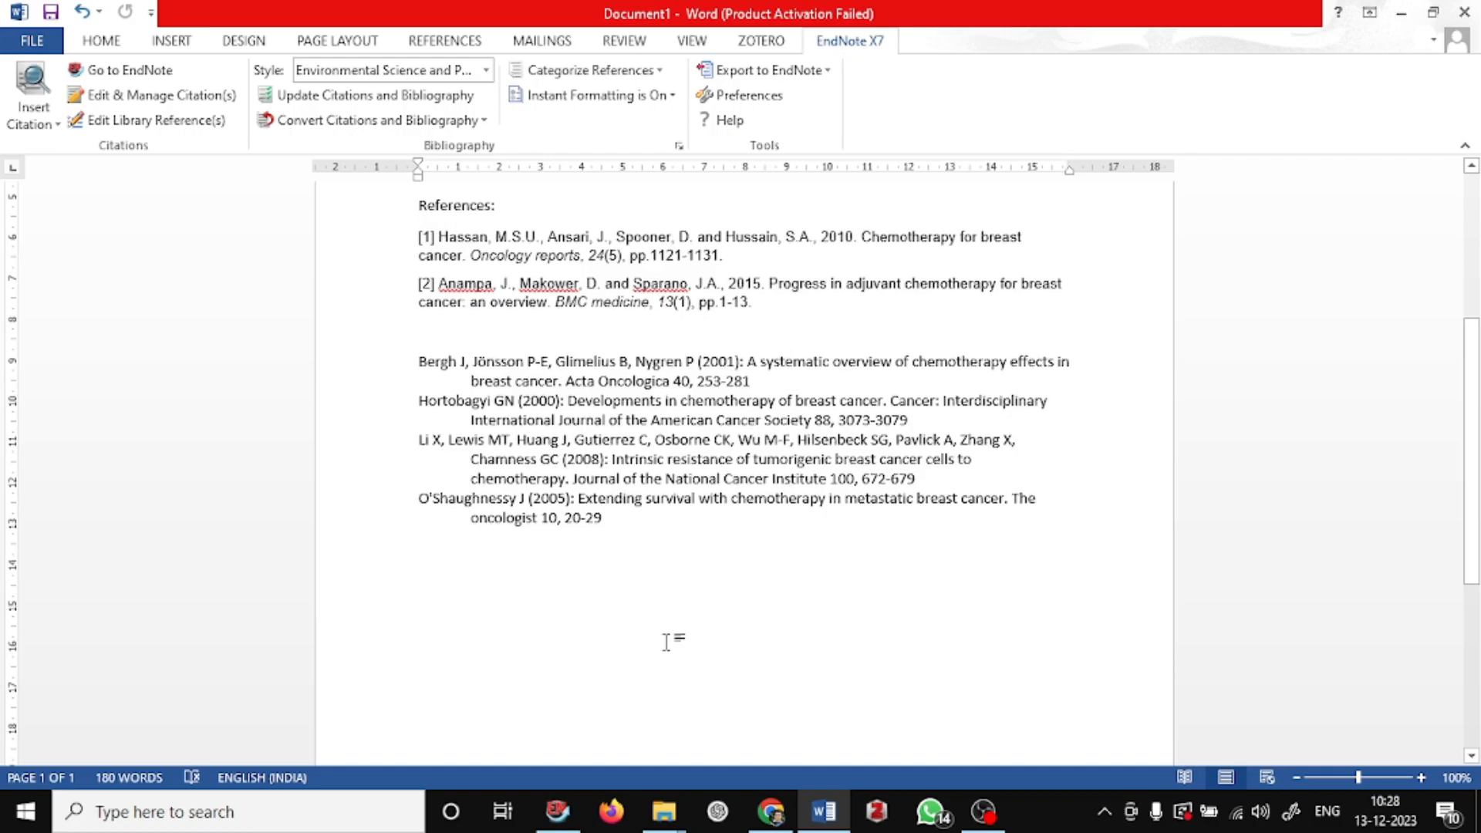